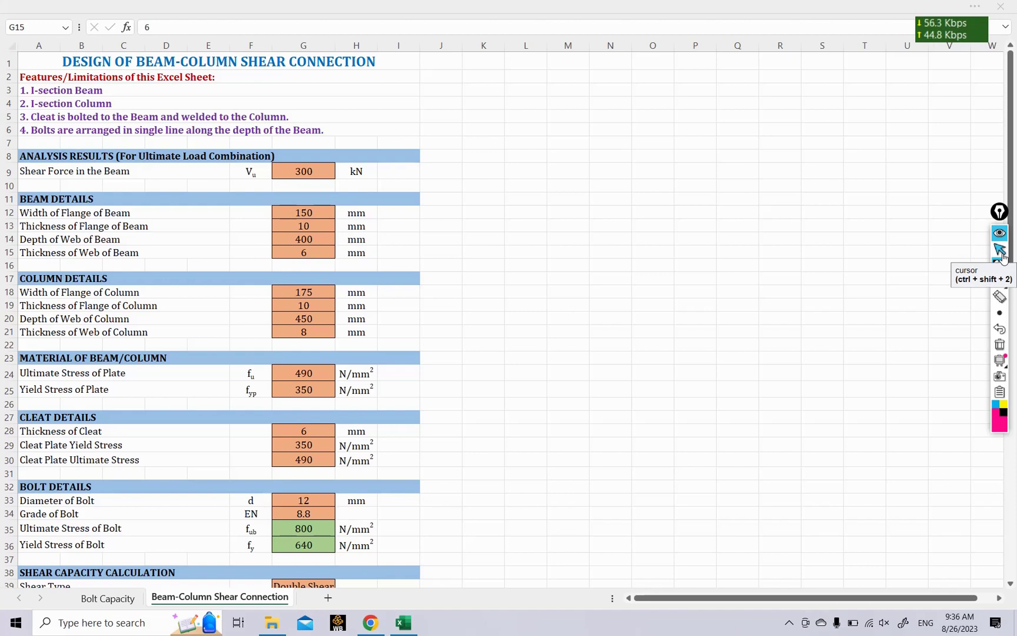
- Set the annotation pen to magenta and tick the I-section beam, I-section column and cleat lines in the features list
{"action": "left_click", "coordinate": [999, 433]}
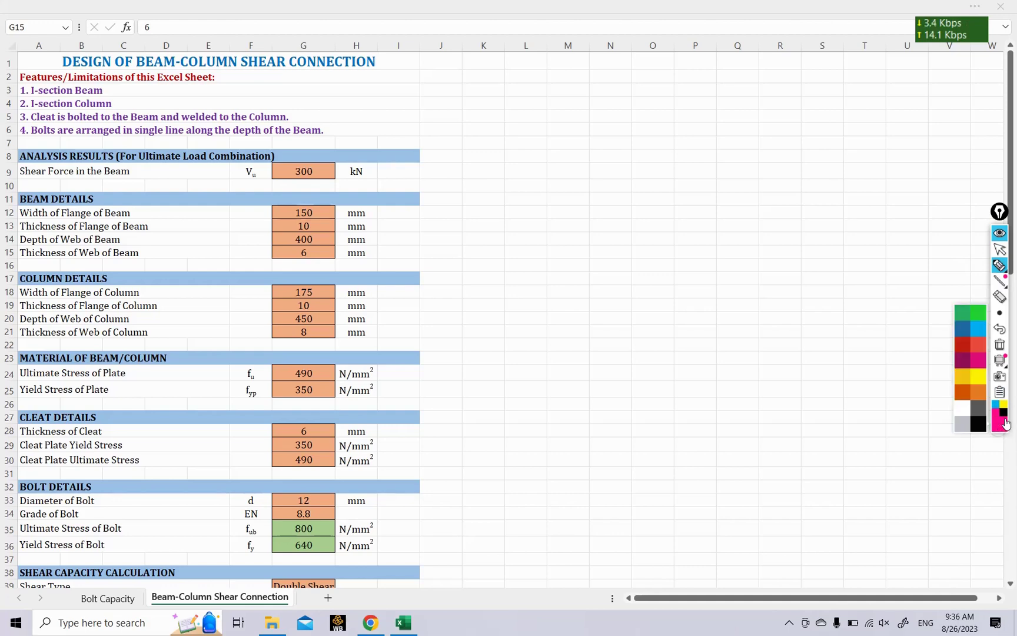
{"action": "left_click", "coordinate": [978, 358]}
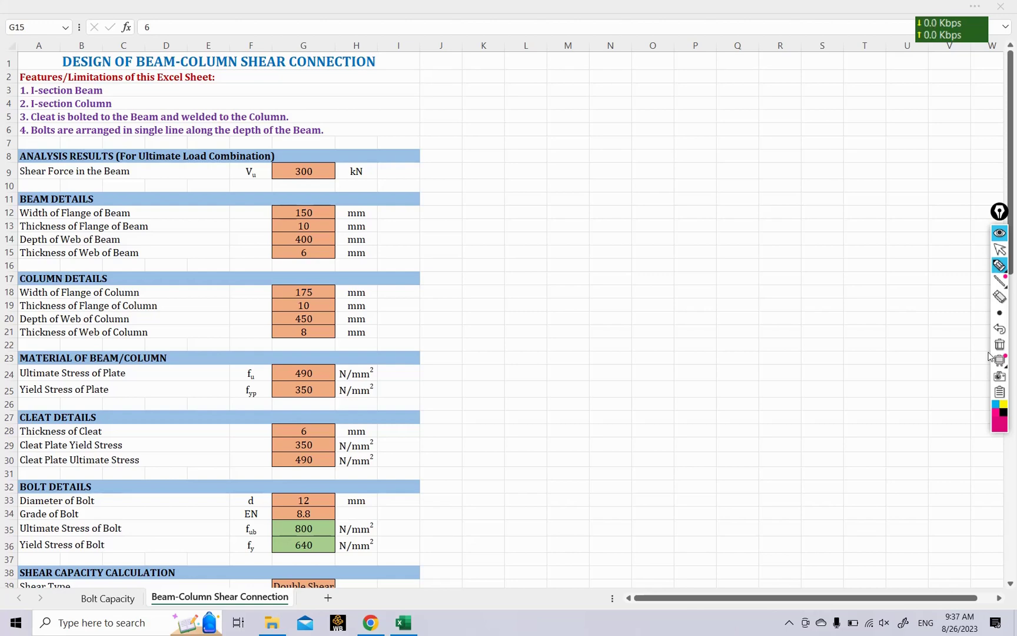
{"action": "left_click_drag", "start_coordinate": [109, 91], "coordinate": [133, 86]}
{"action": "left_click_drag", "start_coordinate": [290, 117], "coordinate": [311, 105]}
- Sketch the column elevation in magenta in the empty area beside the calculations, with double lines for its two flanges
{"action": "left_click_drag", "start_coordinate": [482, 74], "coordinate": [497, 174]}
{"action": "left_click_drag", "start_coordinate": [496, 75], "coordinate": [510, 207]}
{"action": "mouse_move", "coordinate": [484, 74]}
{"action": "left_mouse_down"}
{"action": "mouse_move", "coordinate": [577, 76]}
{"action": "mouse_move", "coordinate": [591, 202]}
{"action": "left_mouse_up"}
{"action": "left_click_drag", "start_coordinate": [566, 75], "coordinate": [575, 205]}
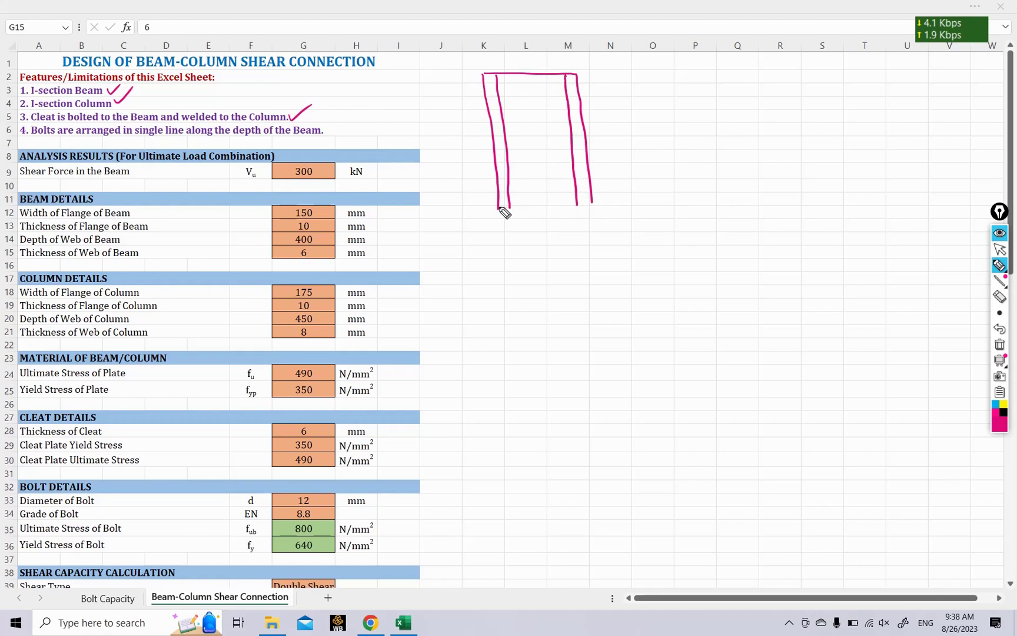
{"action": "left_click_drag", "start_coordinate": [499, 207], "coordinate": [588, 205]}
- Sketch the beam elevation in magenta against the column's flange, with double lines for its top and bottom flanges
{"action": "left_click_drag", "start_coordinate": [591, 117], "coordinate": [595, 172]}
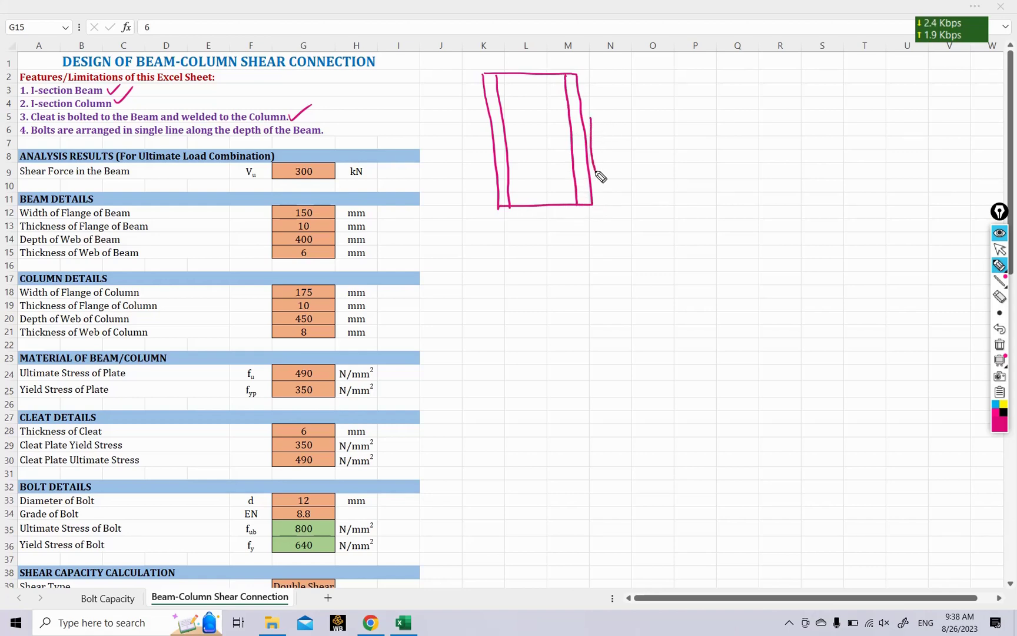
{"action": "left_click_drag", "start_coordinate": [590, 115], "coordinate": [707, 111]}
{"action": "left_click_drag", "start_coordinate": [591, 120], "coordinate": [707, 116]}
{"action": "left_click_drag", "start_coordinate": [594, 163], "coordinate": [703, 167]}
{"action": "left_click_drag", "start_coordinate": [707, 111], "coordinate": [704, 169]}
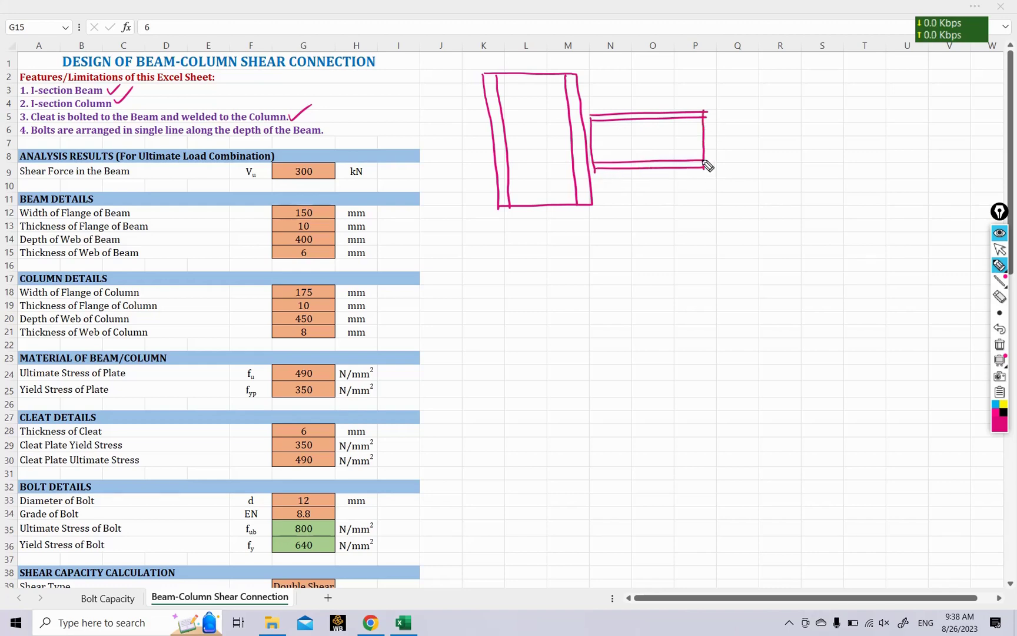
- Draw a light blue cleat at the beam-column joint and mark two bolts on it in dark magenta
{"action": "left_click", "coordinate": [996, 405]}
{"action": "mouse_move", "coordinate": [588, 127]}
{"action": "left_mouse_down"}
{"action": "mouse_move", "coordinate": [589, 158]}
{"action": "mouse_move", "coordinate": [591, 130]}
{"action": "mouse_move", "coordinate": [592, 157]}
{"action": "mouse_move", "coordinate": [618, 128]}
{"action": "mouse_move", "coordinate": [618, 154]}
{"action": "mouse_move", "coordinate": [588, 156]}
{"action": "left_mouse_up"}
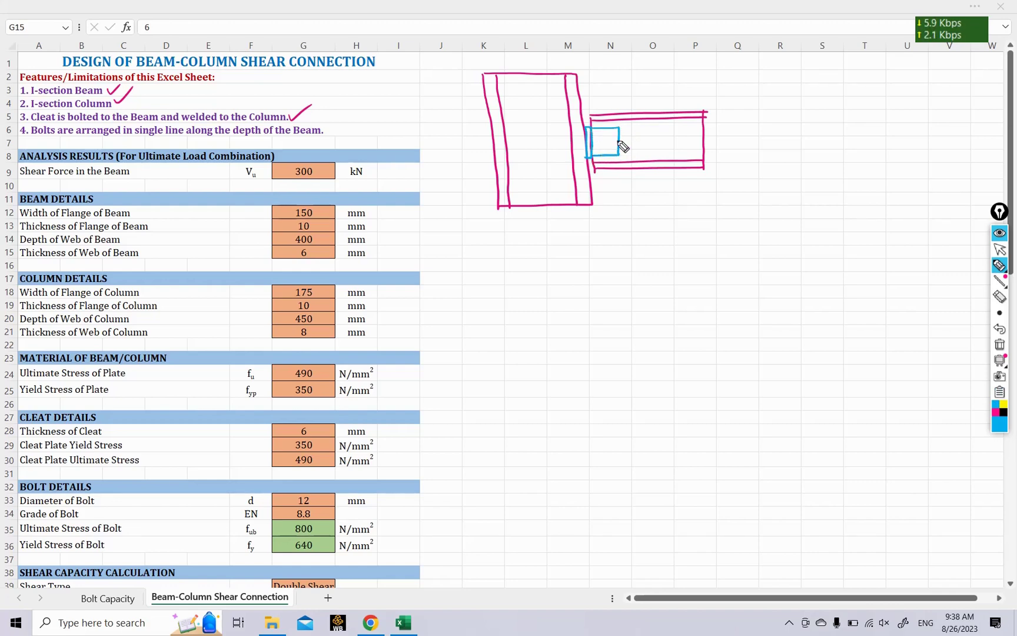
{"action": "left_click", "coordinate": [1004, 417]}
{"action": "left_click", "coordinate": [966, 359]}
{"action": "left_click", "coordinate": [607, 133]}
{"action": "left_click", "coordinate": [606, 146]}
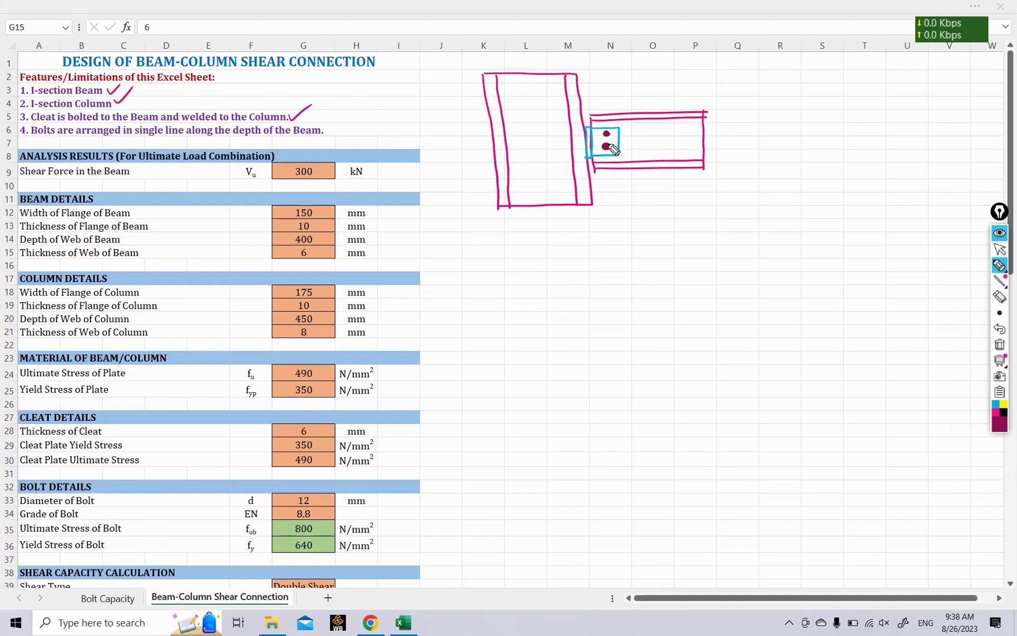
- Label the sketched members "Beam" and "Column", circle the cleat's bolts, and mark the weld along the column flange
{"action": "mouse_move", "coordinate": [646, 131]}
{"action": "left_mouse_down"}
{"action": "mouse_move", "coordinate": [654, 144]}
{"action": "mouse_move", "coordinate": [678, 145]}
{"action": "left_mouse_up"}
{"action": "left_click_drag", "start_coordinate": [584, 129], "coordinate": [588, 158]}
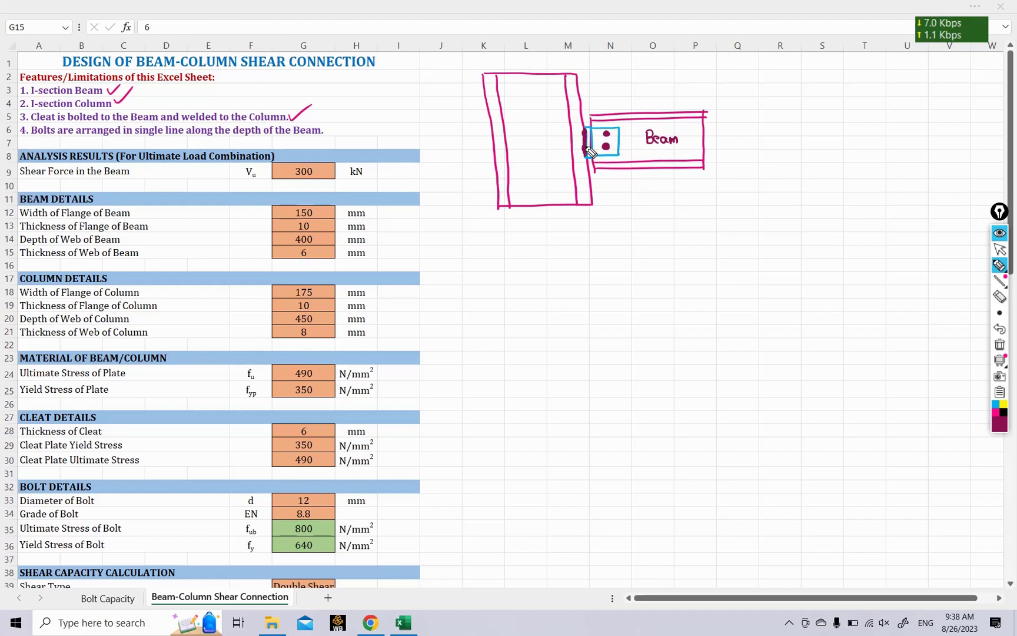
{"action": "mouse_move", "coordinate": [528, 137]}
{"action": "left_mouse_down"}
{"action": "mouse_move", "coordinate": [544, 152]}
{"action": "mouse_move", "coordinate": [569, 150]}
{"action": "left_mouse_up"}
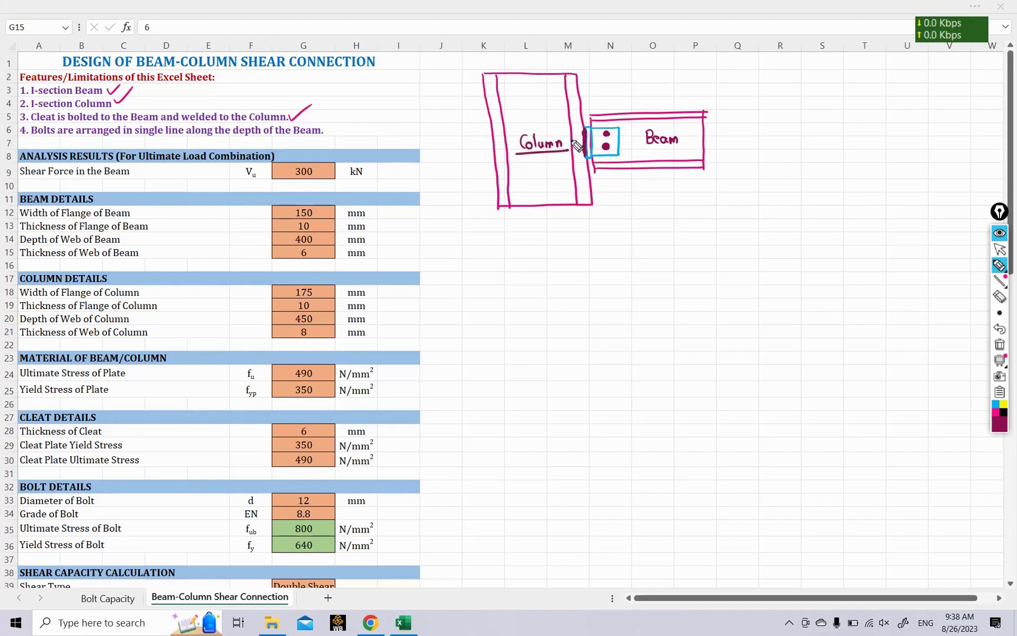
{"action": "mouse_move", "coordinate": [619, 125]}
{"action": "left_mouse_down"}
{"action": "mouse_move", "coordinate": [600, 142]}
{"action": "mouse_move", "coordinate": [623, 129]}
{"action": "left_mouse_up"}
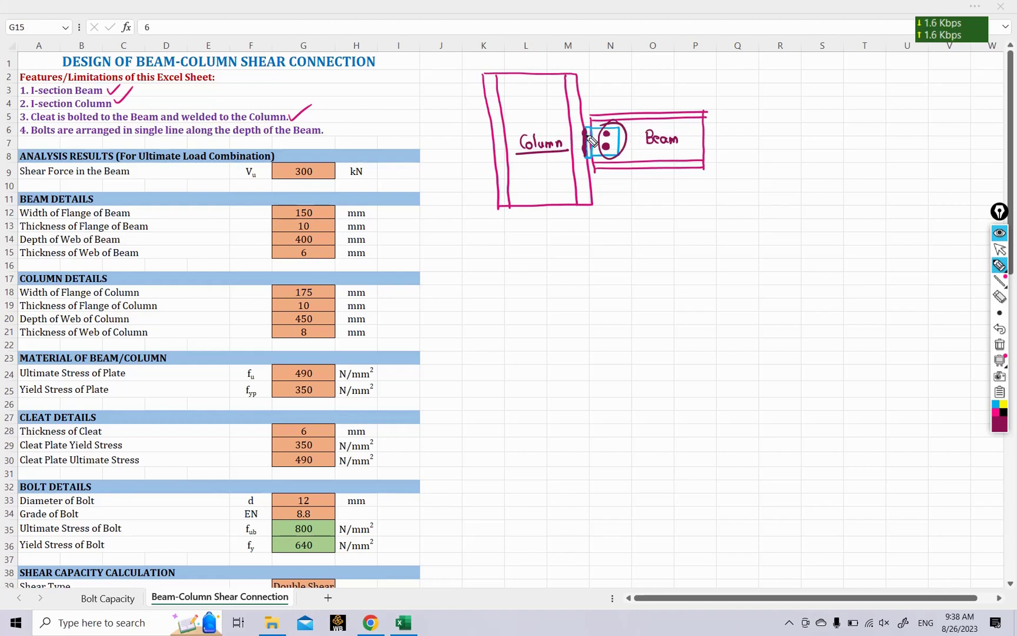
{"action": "mouse_move", "coordinate": [574, 134]}
{"action": "left_mouse_down"}
{"action": "mouse_move", "coordinate": [588, 134]}
{"action": "mouse_move", "coordinate": [588, 149]}
{"action": "left_mouse_up"}
- Tick the single-line bolt arrangement feature in light blue and circle the whole cleat connection in the sketch
{"action": "left_click", "coordinate": [995, 405]}
{"action": "left_click_drag", "start_coordinate": [312, 134], "coordinate": [340, 120]}
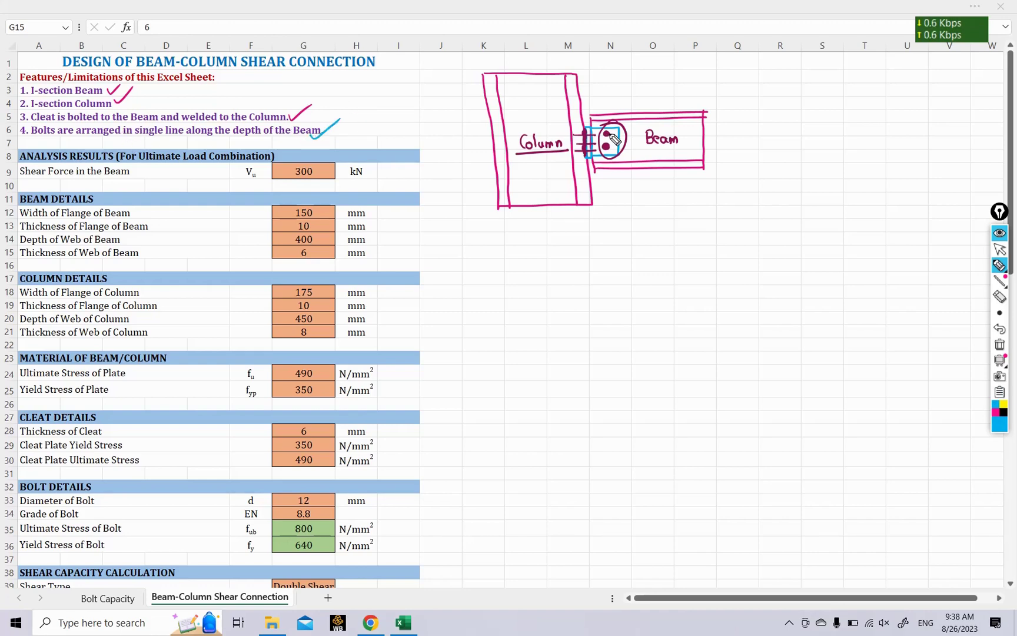
{"action": "mouse_move", "coordinate": [628, 126]}
{"action": "left_mouse_down"}
{"action": "mouse_move", "coordinate": [610, 120]}
{"action": "mouse_move", "coordinate": [580, 158]}
{"action": "mouse_move", "coordinate": [616, 123]}
{"action": "left_mouse_up"}
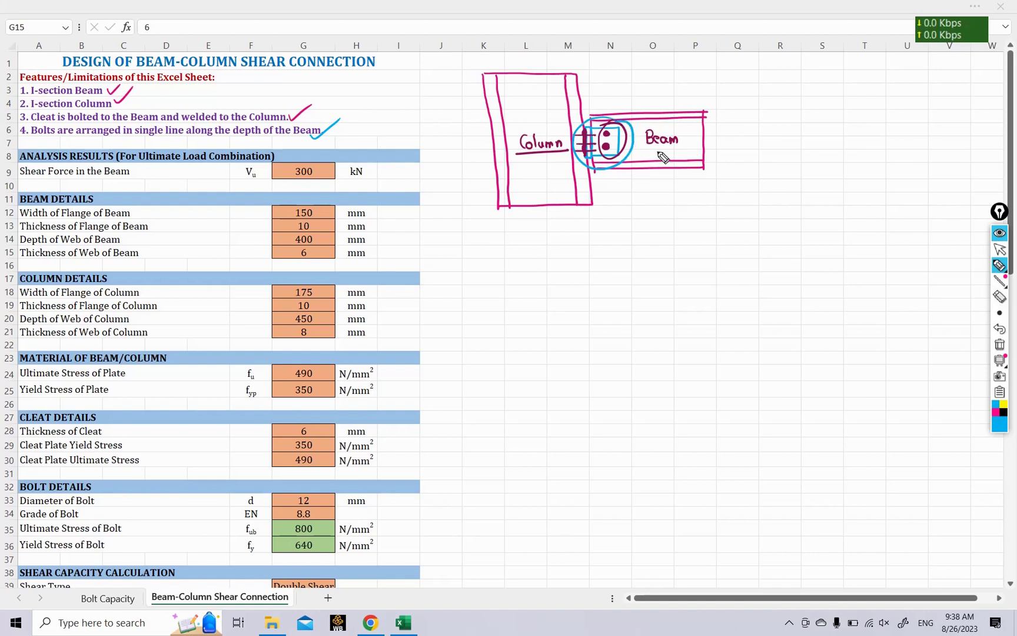
- Draw an arrow from the beam to a separate cleat detail with three bolts on one vertical line
{"action": "left_click_drag", "start_coordinate": [658, 152], "coordinate": [764, 149]}
{"action": "left_click_drag", "start_coordinate": [756, 145], "coordinate": [756, 154]}
{"action": "mouse_move", "coordinate": [804, 127]}
{"action": "left_mouse_down"}
{"action": "mouse_move", "coordinate": [808, 177]}
{"action": "mouse_move", "coordinate": [857, 162]}
{"action": "mouse_move", "coordinate": [859, 178]}
{"action": "left_mouse_up"}
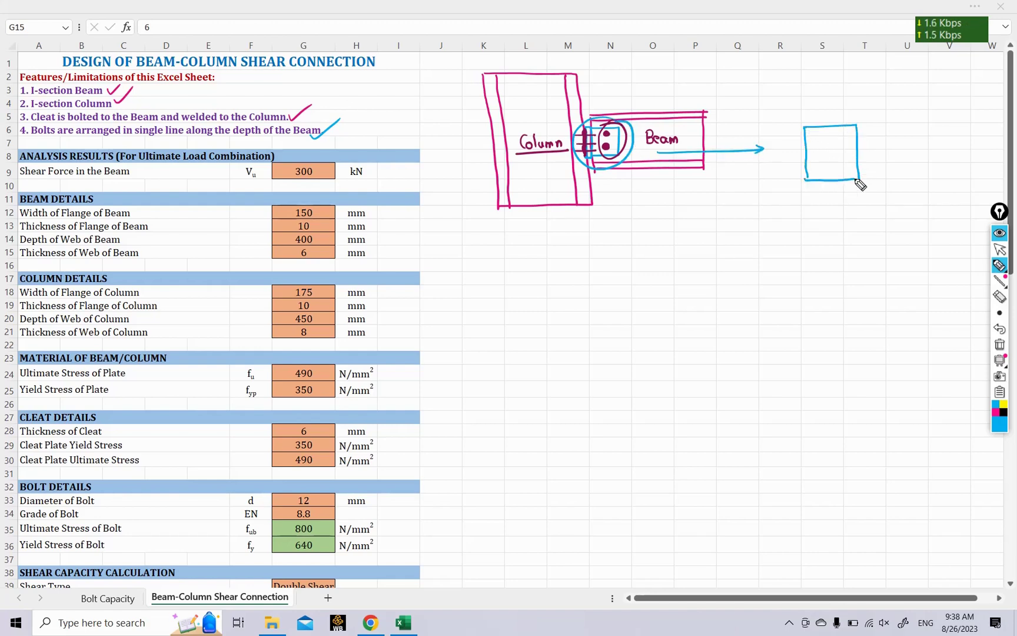
{"action": "left_click", "coordinate": [821, 139]}
{"action": "left_click", "coordinate": [822, 154]}
{"action": "left_click", "coordinate": [822, 168]}
{"action": "left_click_drag", "start_coordinate": [823, 112], "coordinate": [820, 199]}
- Add two more vertical rows of three bolts to the cleat detail, circle them and mark them with a cross
{"action": "left_click", "coordinate": [840, 139]}
{"action": "left_click", "coordinate": [840, 154]}
{"action": "left_click", "coordinate": [839, 167]}
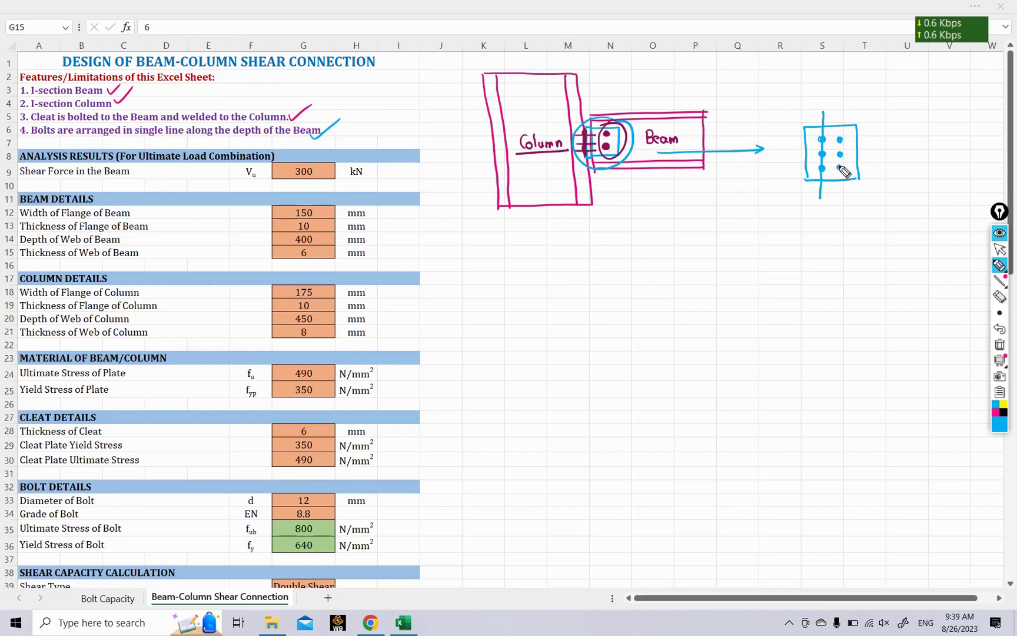
{"action": "left_click", "coordinate": [851, 138]}
{"action": "left_click", "coordinate": [851, 152]}
{"action": "left_click", "coordinate": [851, 166]}
{"action": "mouse_move", "coordinate": [847, 132]}
{"action": "left_mouse_down"}
{"action": "mouse_move", "coordinate": [832, 144]}
{"action": "mouse_move", "coordinate": [885, 141]}
{"action": "left_mouse_up"}
{"action": "left_click_drag", "start_coordinate": [876, 141], "coordinate": [889, 157]}
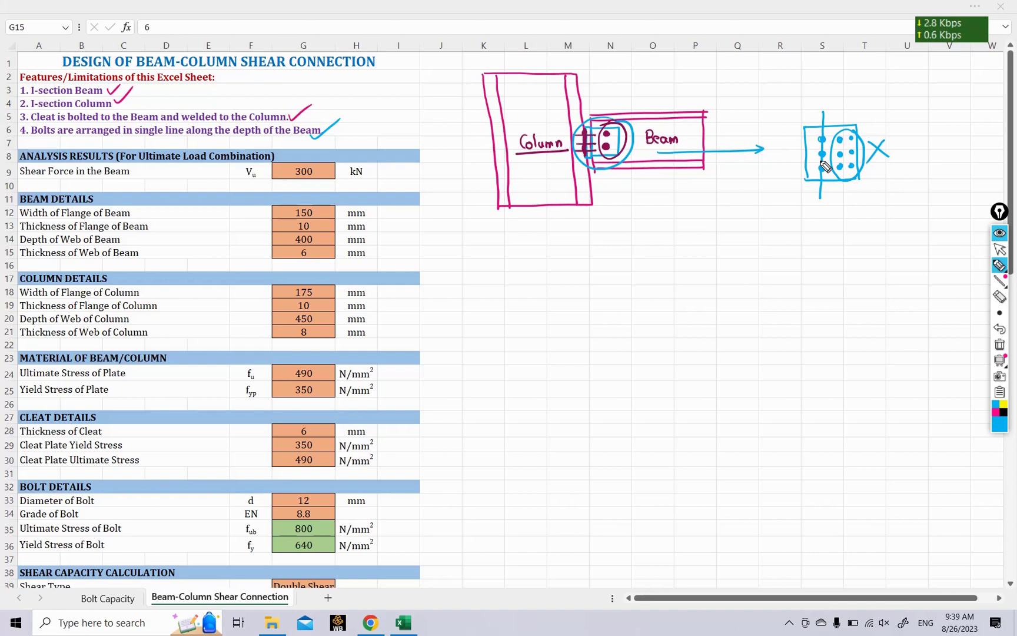
- In red, circle the shear force value with the note "Insert" and the bolt yield stress with the note "Formula"
{"action": "left_click", "coordinate": [996, 411]}
{"action": "left_click", "coordinate": [1000, 423]}
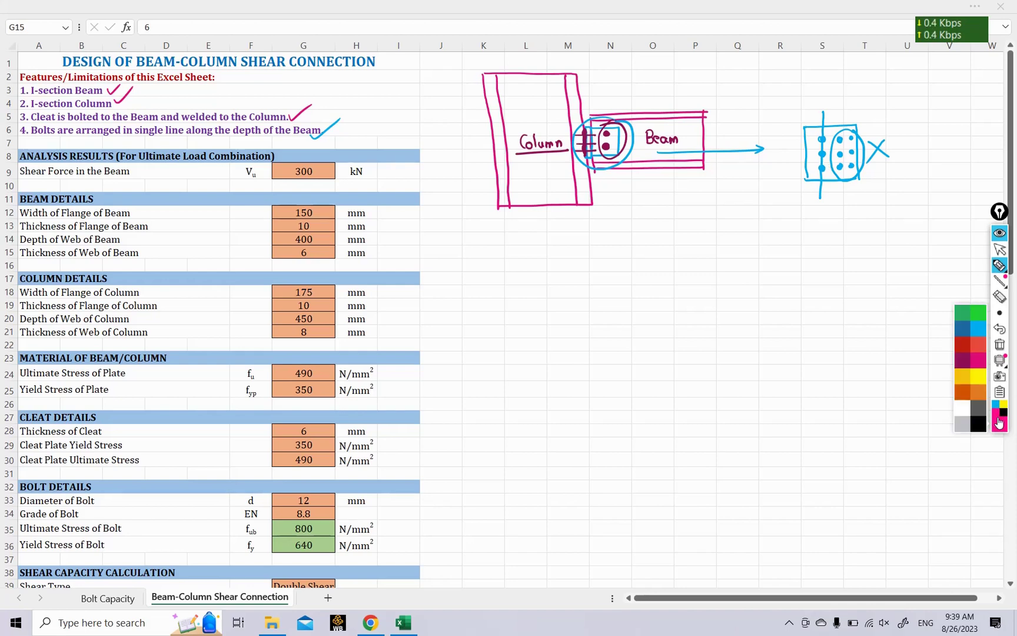
{"action": "left_click", "coordinate": [963, 348]}
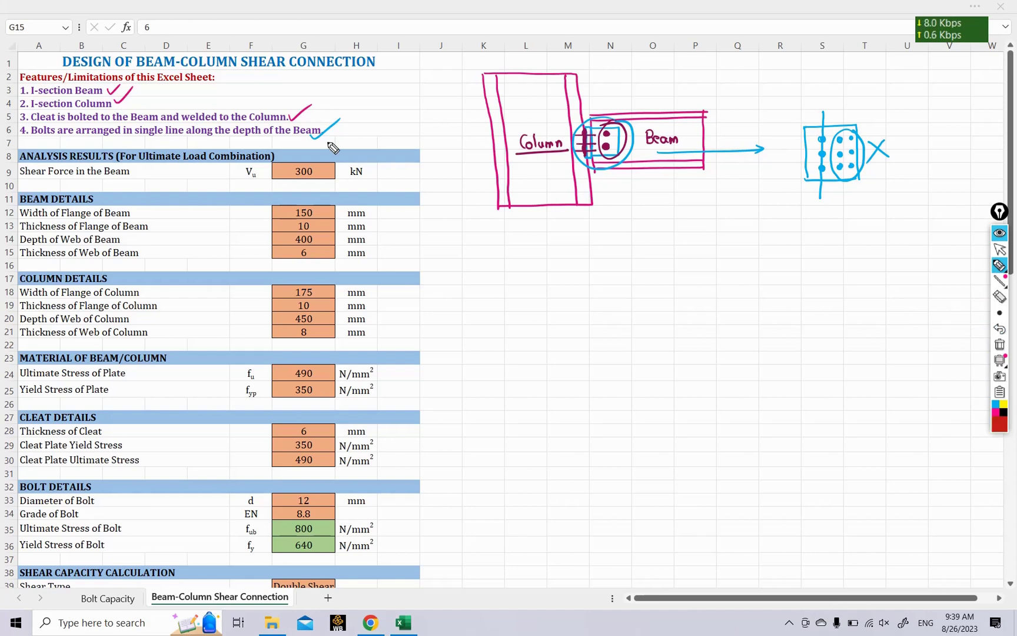
{"action": "mouse_move", "coordinate": [331, 162]}
{"action": "left_mouse_down"}
{"action": "mouse_move", "coordinate": [269, 174]}
{"action": "mouse_move", "coordinate": [344, 188]}
{"action": "mouse_move", "coordinate": [330, 158]}
{"action": "mouse_move", "coordinate": [437, 181]}
{"action": "mouse_move", "coordinate": [470, 171]}
{"action": "left_mouse_up"}
{"action": "left_click_drag", "start_coordinate": [416, 187], "coordinate": [465, 184]}
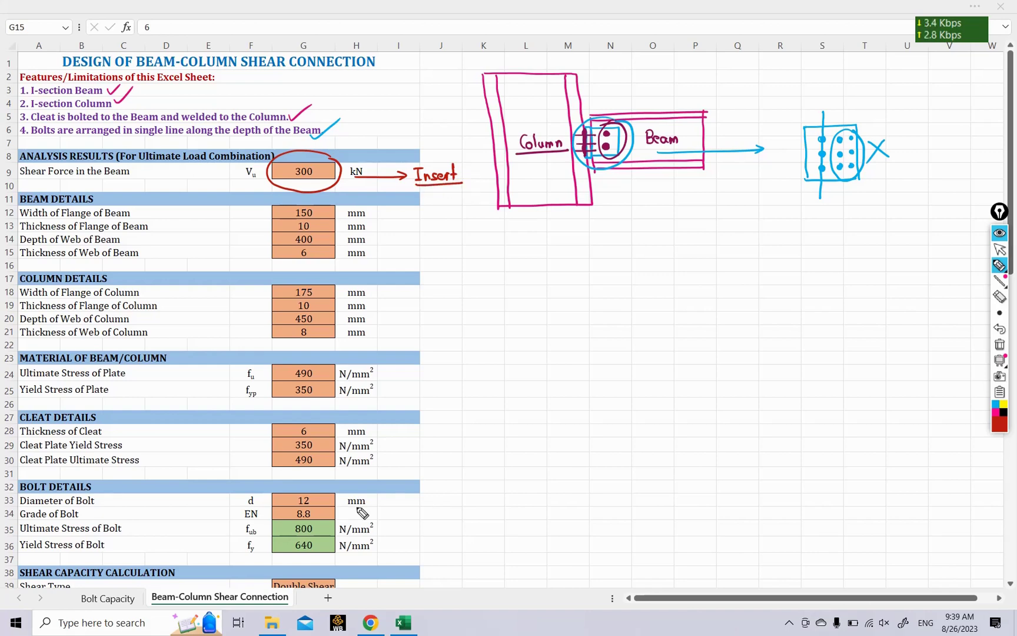
{"action": "mouse_move", "coordinate": [340, 541]}
{"action": "left_mouse_down"}
{"action": "mouse_move", "coordinate": [291, 535]}
{"action": "mouse_move", "coordinate": [433, 556]}
{"action": "mouse_move", "coordinate": [419, 564]}
{"action": "mouse_move", "coordinate": [461, 547]}
{"action": "mouse_move", "coordinate": [471, 559]}
{"action": "mouse_move", "coordinate": [510, 559]}
{"action": "left_mouse_up"}
{"action": "left_click_drag", "start_coordinate": [438, 566], "coordinate": [500, 565]}
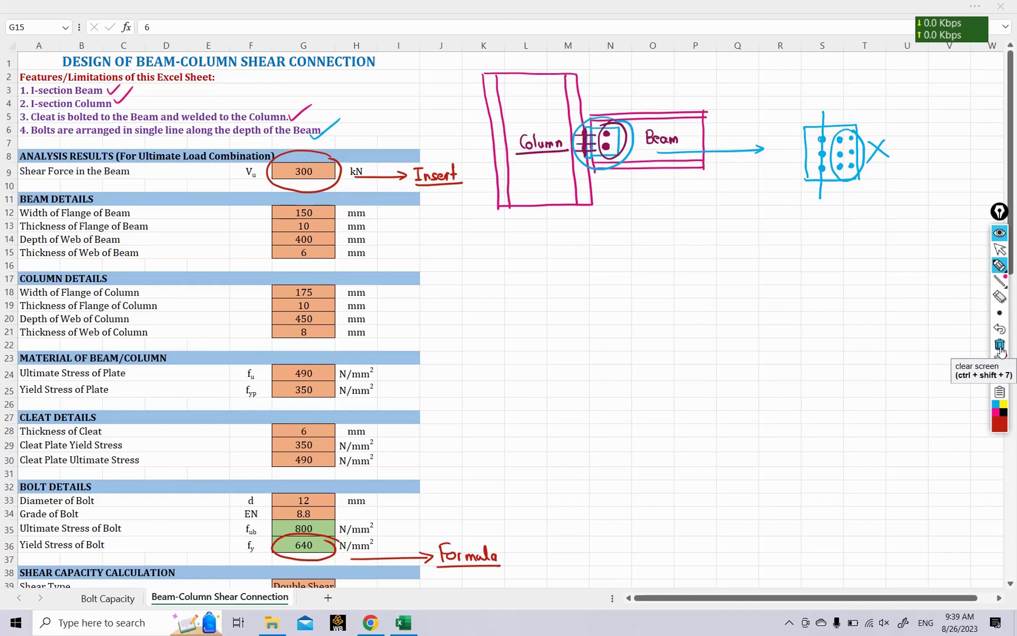
- Switch the annotation pen to bright green and underline the shear force value
{"action": "left_click", "coordinate": [994, 428]}
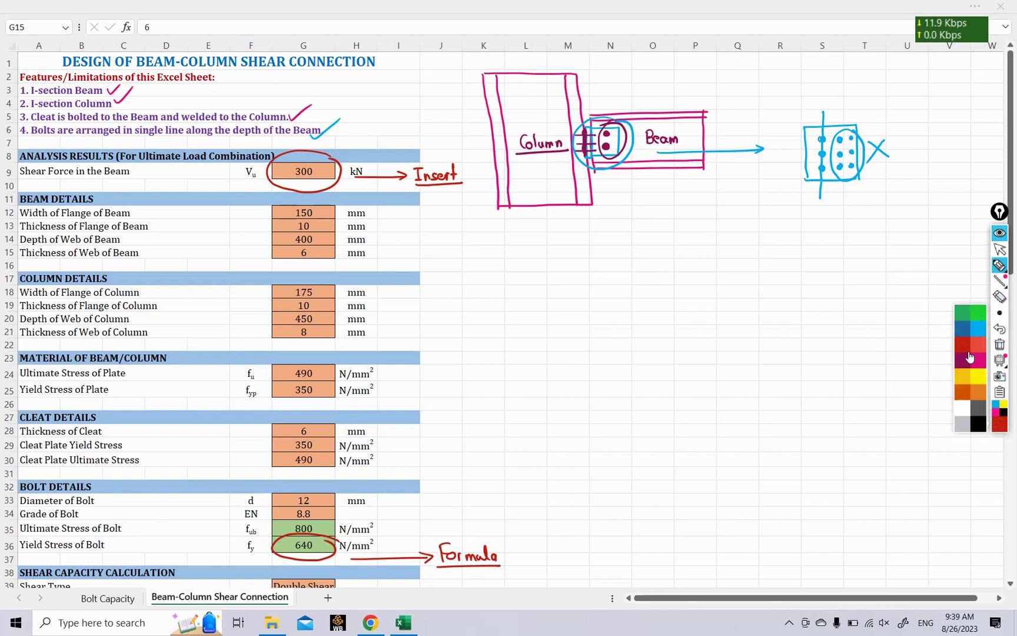
{"action": "left_click", "coordinate": [977, 317]}
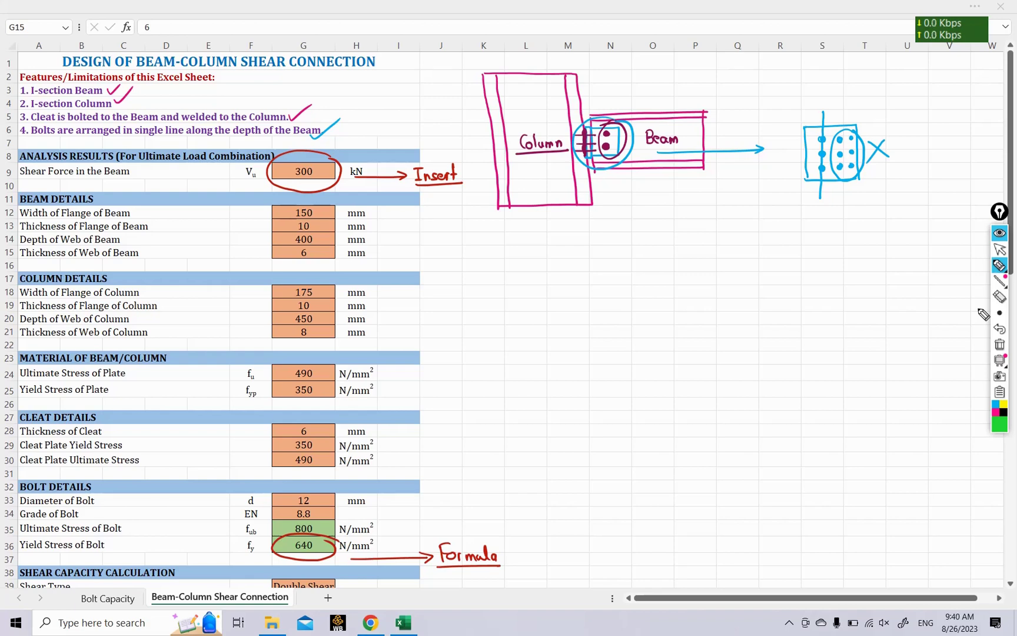
{"action": "left_click_drag", "start_coordinate": [275, 189], "coordinate": [328, 181]}
- Return to cell editing and set the shear force in the beam to 150 kN
{"action": "left_click", "coordinate": [999, 249]}
{"action": "left_click", "coordinate": [316, 170]}
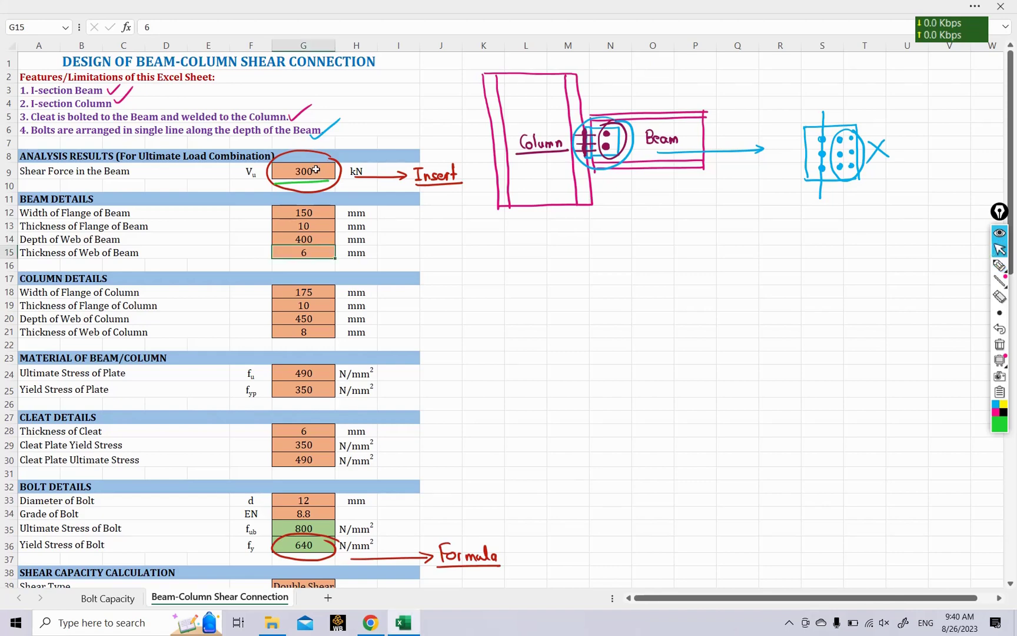
{"action": "type", "text": "150"}
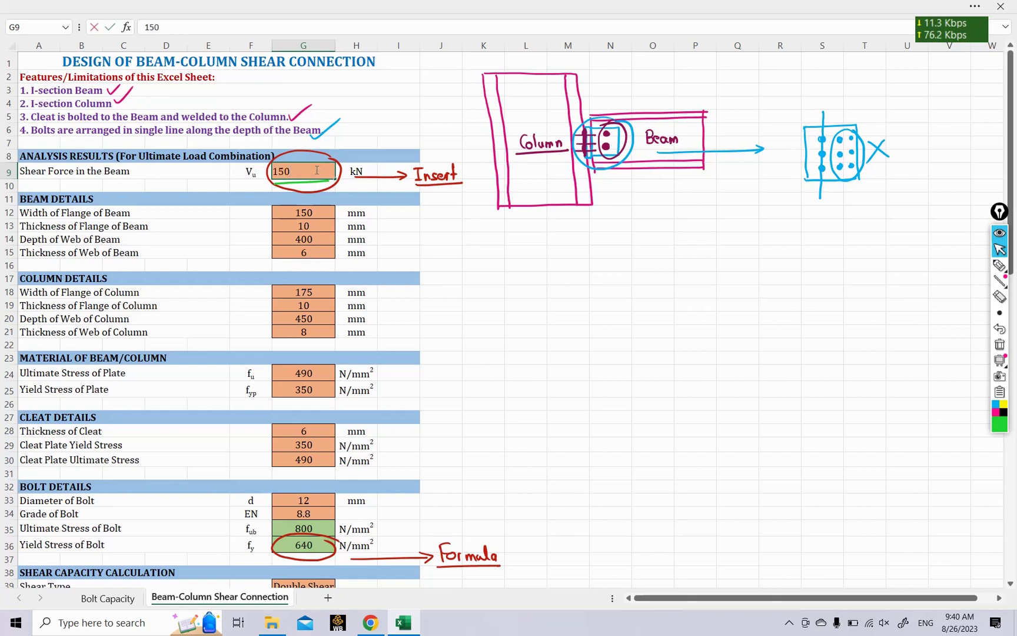
{"action": "key", "text": "Return"}
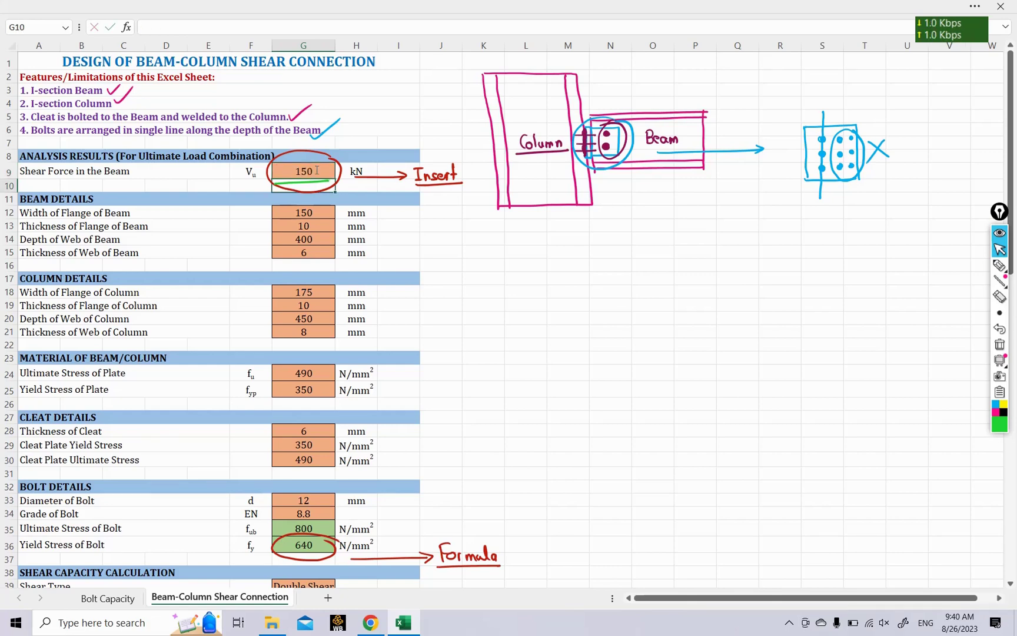
{"action": "key", "text": "Down"}
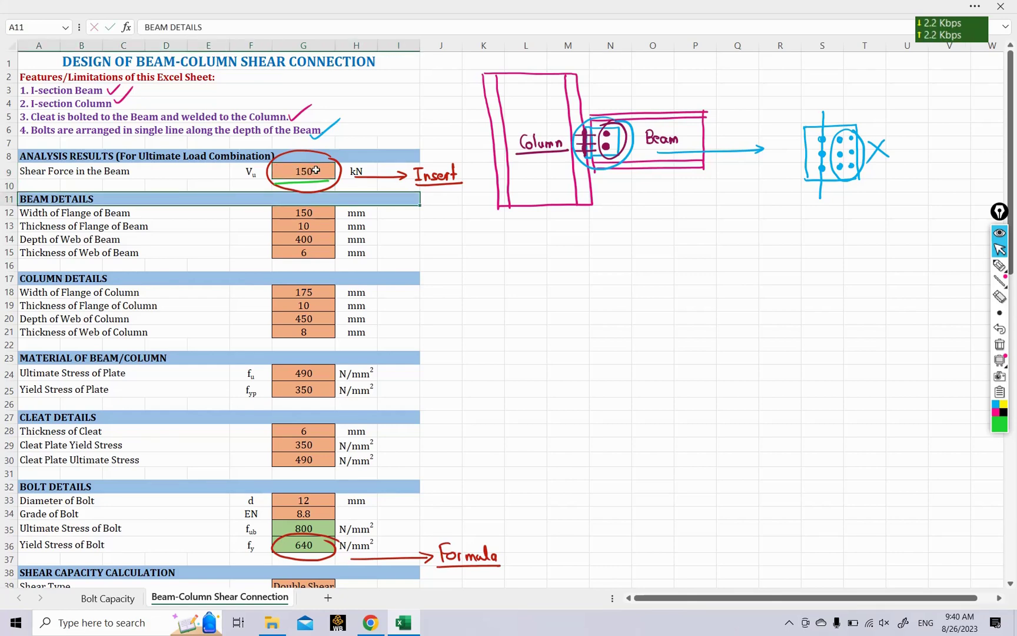
- Review the beam flange width and thickness inputs, and set the depth of the beam's web to 350 mm
{"action": "left_click", "coordinate": [323, 215]}
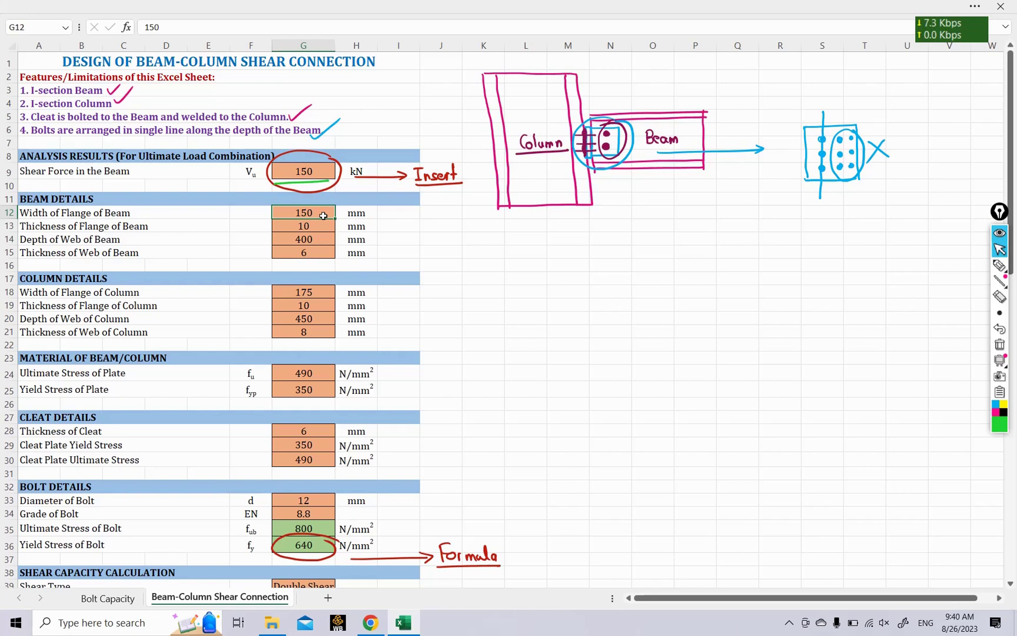
{"action": "left_click", "coordinate": [317, 228]}
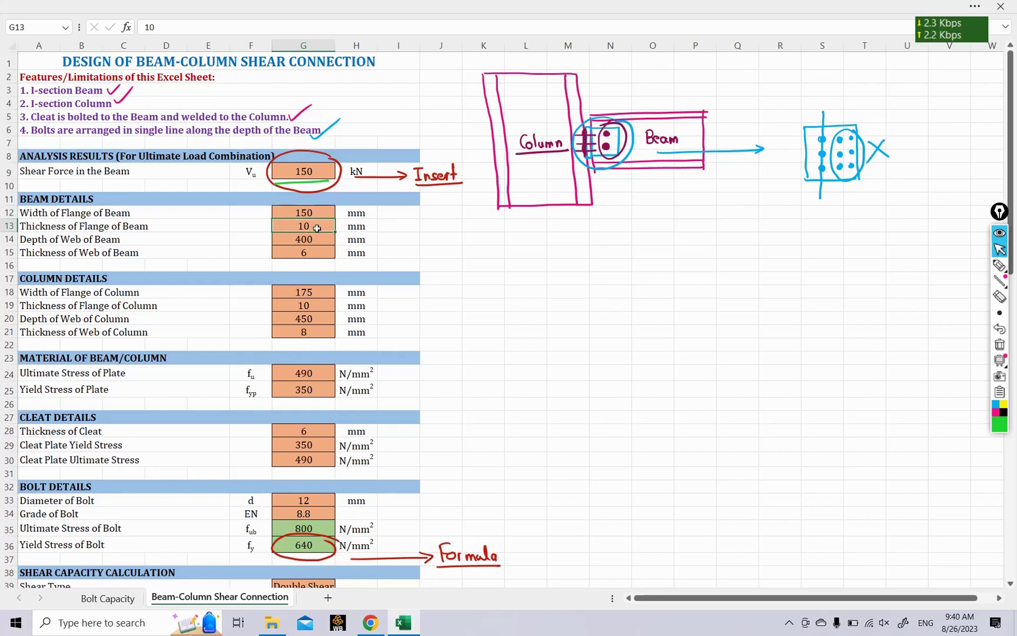
{"action": "left_click", "coordinate": [311, 217]}
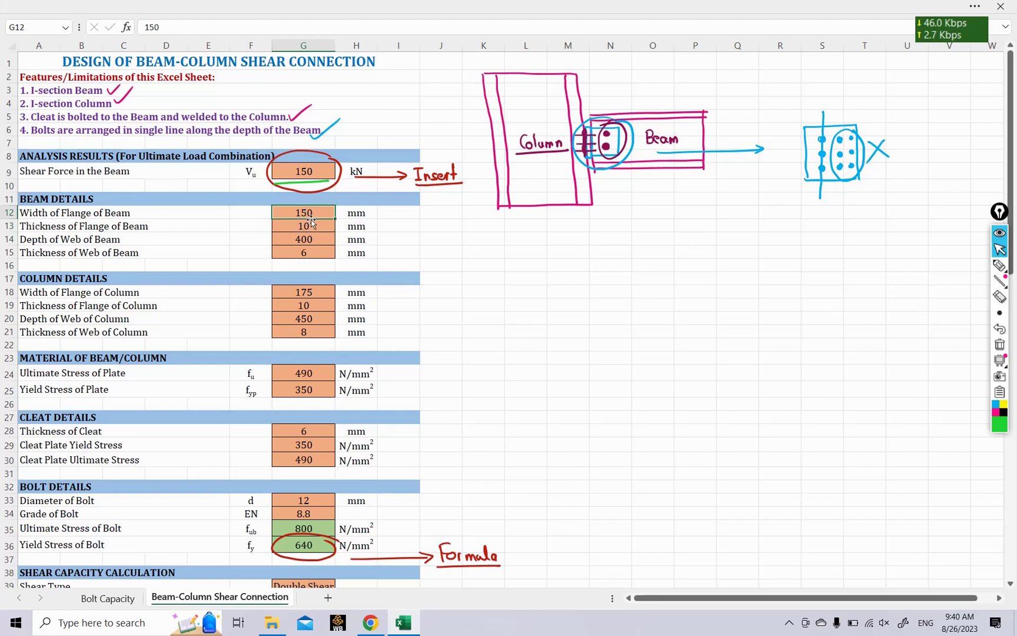
{"action": "left_click", "coordinate": [313, 226]}
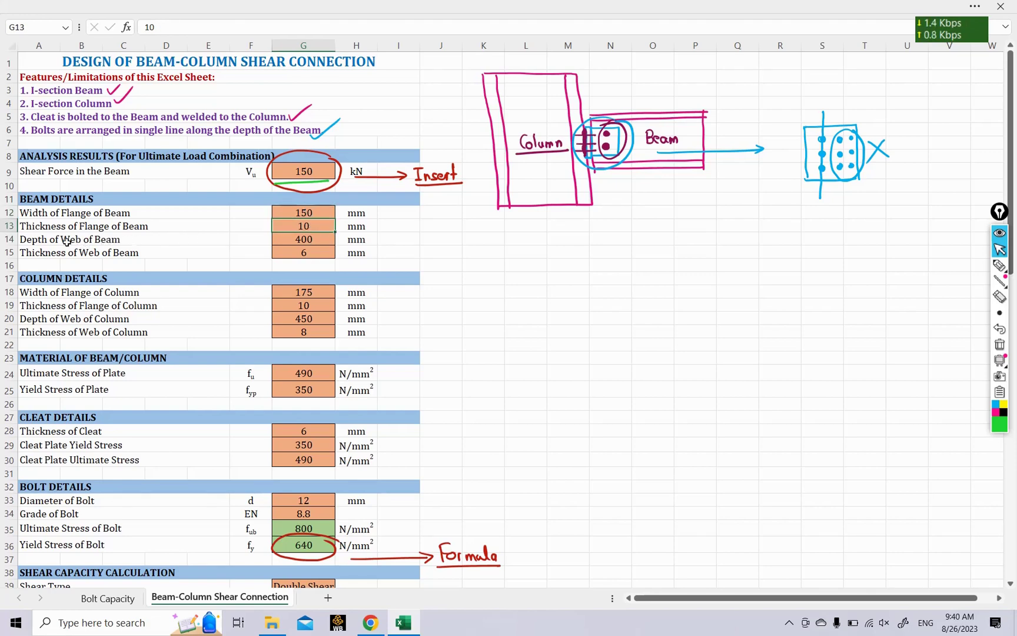
{"action": "left_click", "coordinate": [317, 240]}
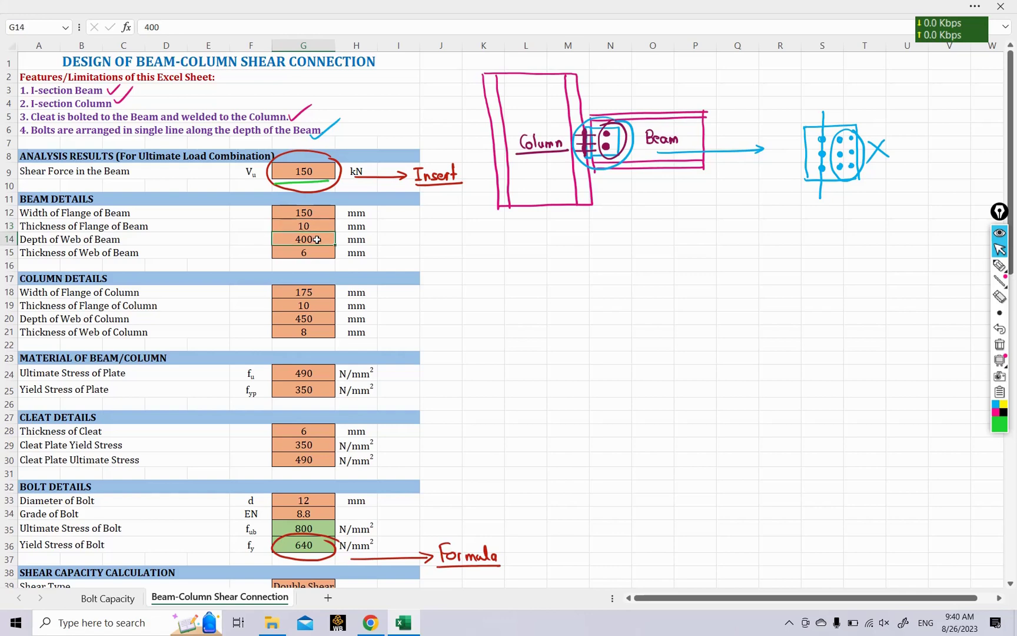
{"action": "type", "text": "350"}
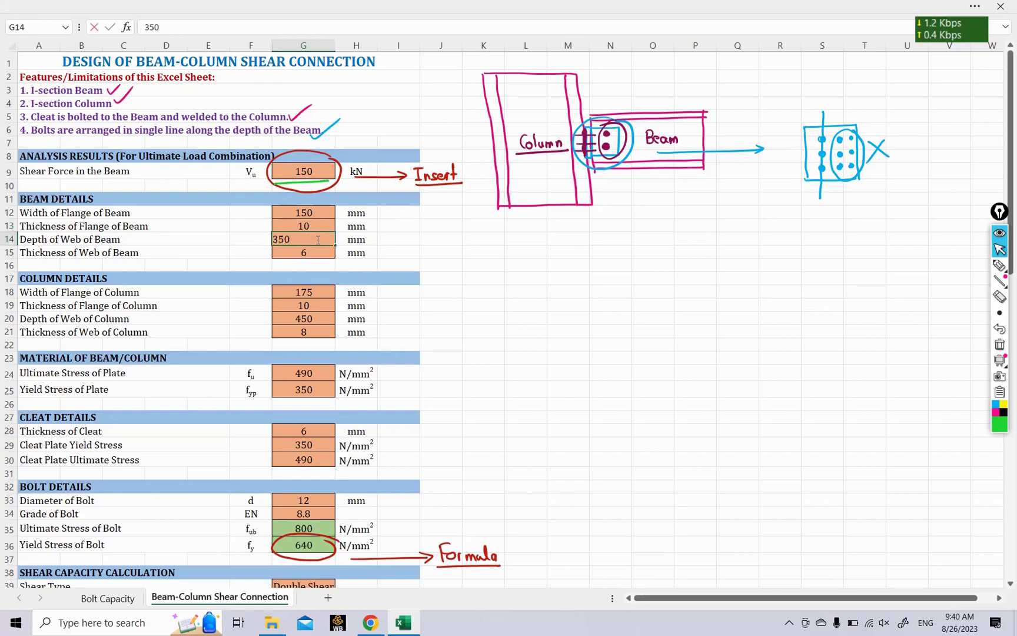
{"action": "key", "text": "Return"}
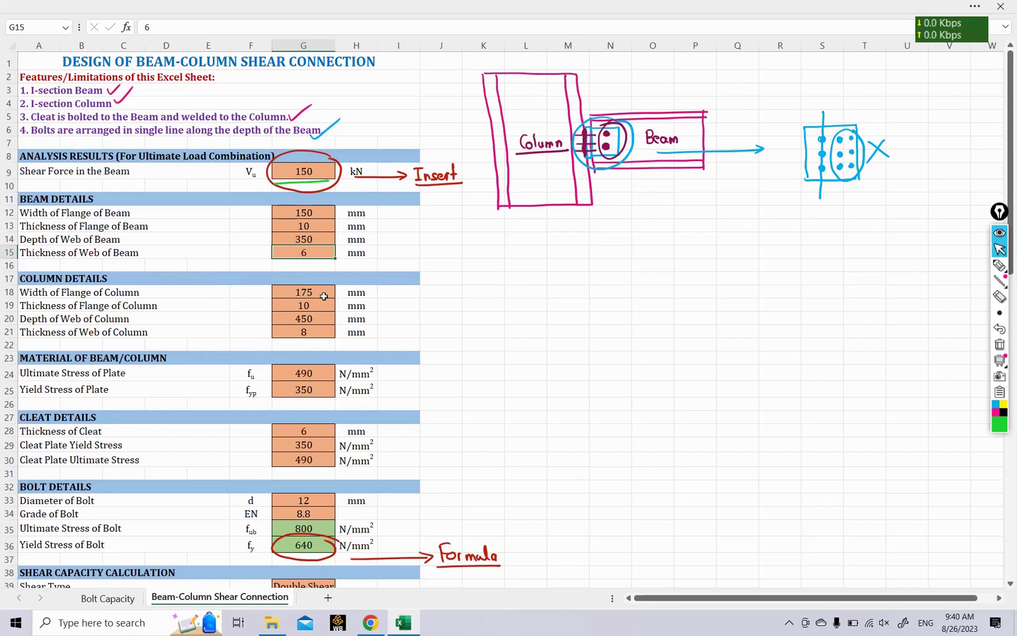
- Set the width of the column's flange to 150 mm
{"action": "left_click", "coordinate": [323, 293]}
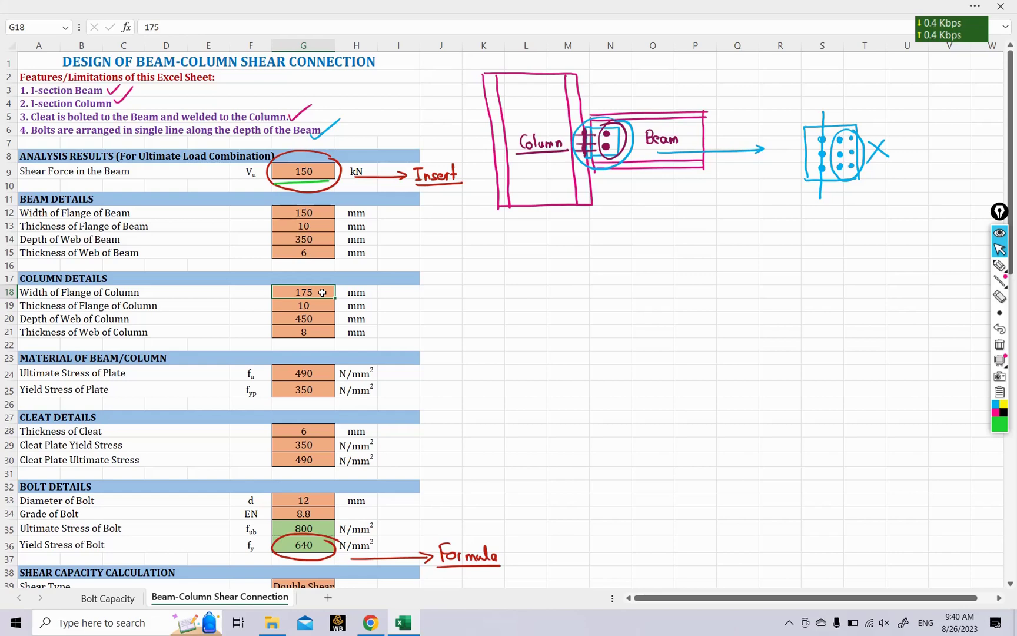
{"action": "type", "text": "15"}
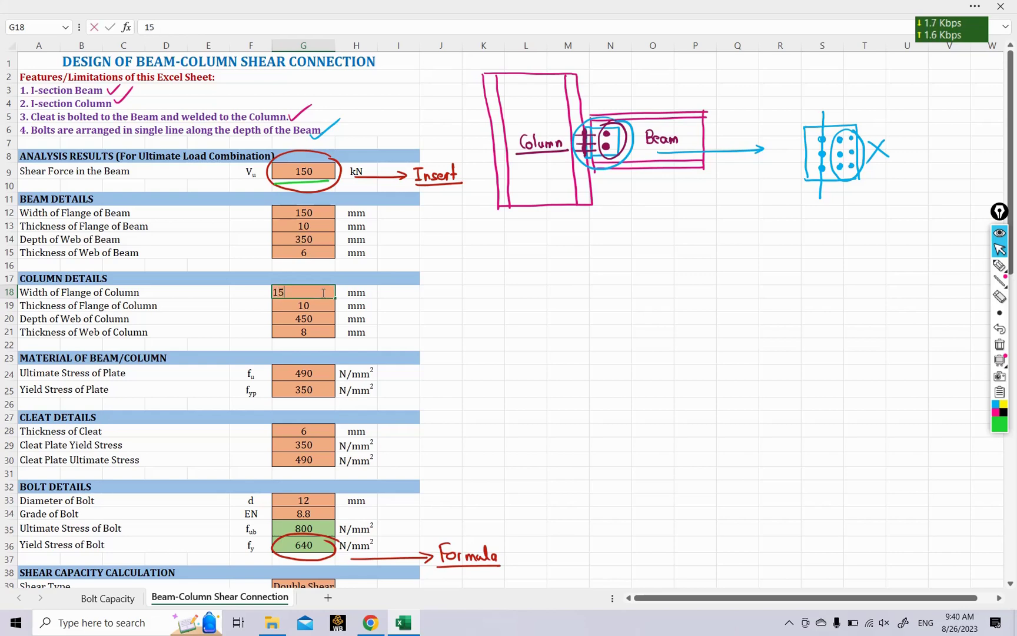
{"action": "key", "text": "Return"}
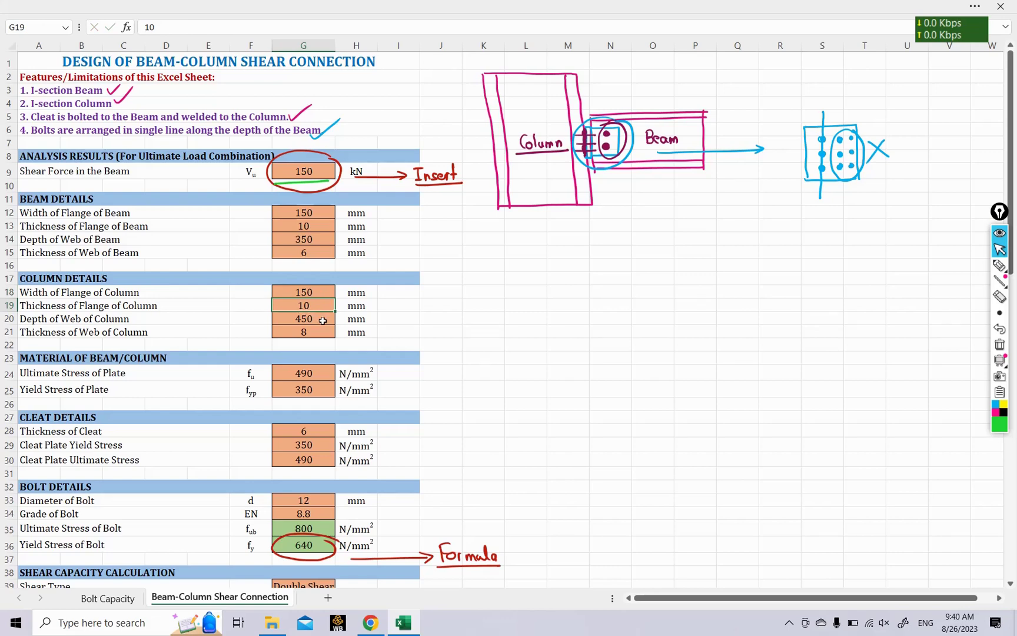
- Review the column's web depth and the ultimate and yield stress inputs for the beam/column plate material
{"action": "left_click", "coordinate": [318, 316]}
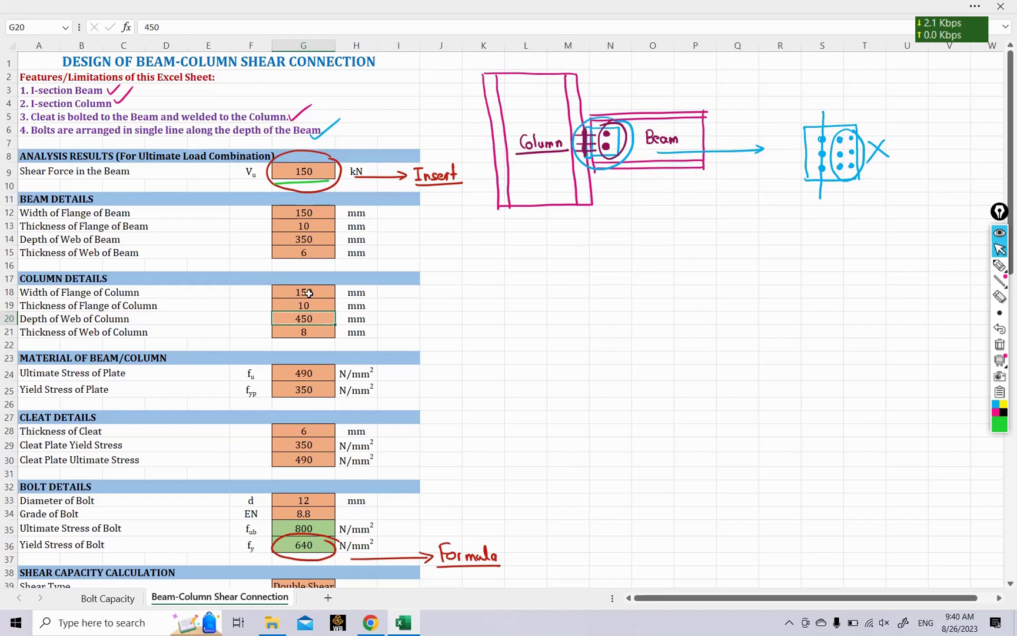
{"action": "scroll", "coordinate": [308, 291], "scroll_direction": "down", "scroll_amount": 2}
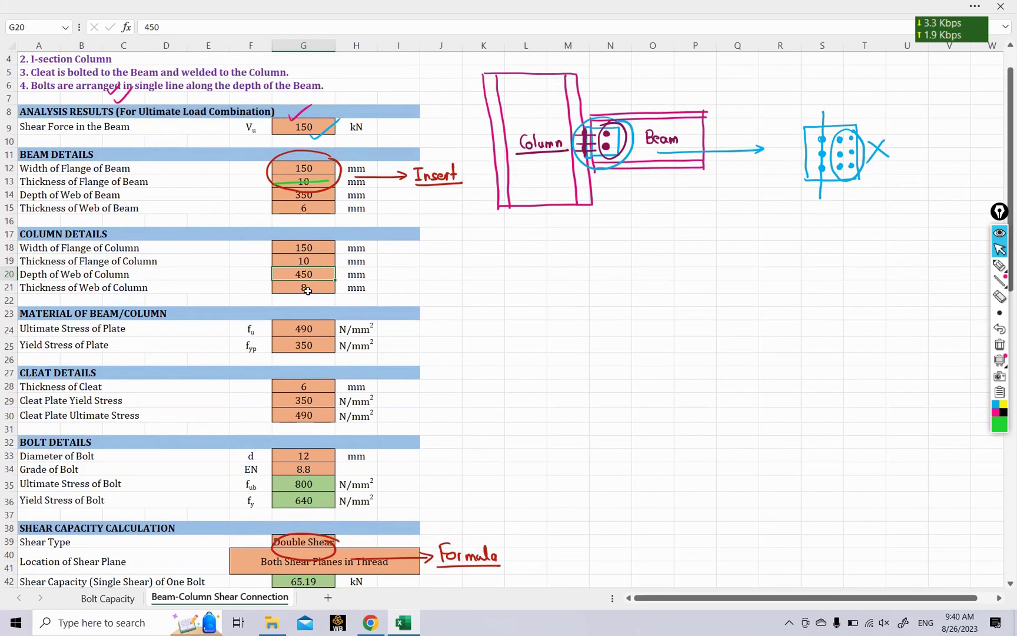
{"action": "scroll", "coordinate": [328, 240], "scroll_direction": "down", "scroll_amount": 1}
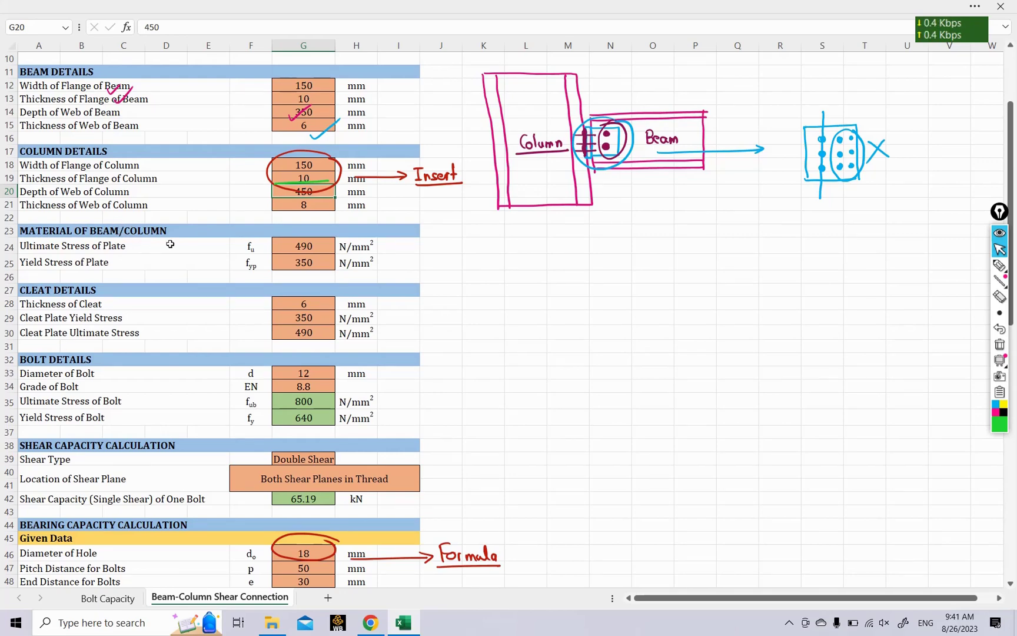
{"action": "left_click", "coordinate": [318, 246]}
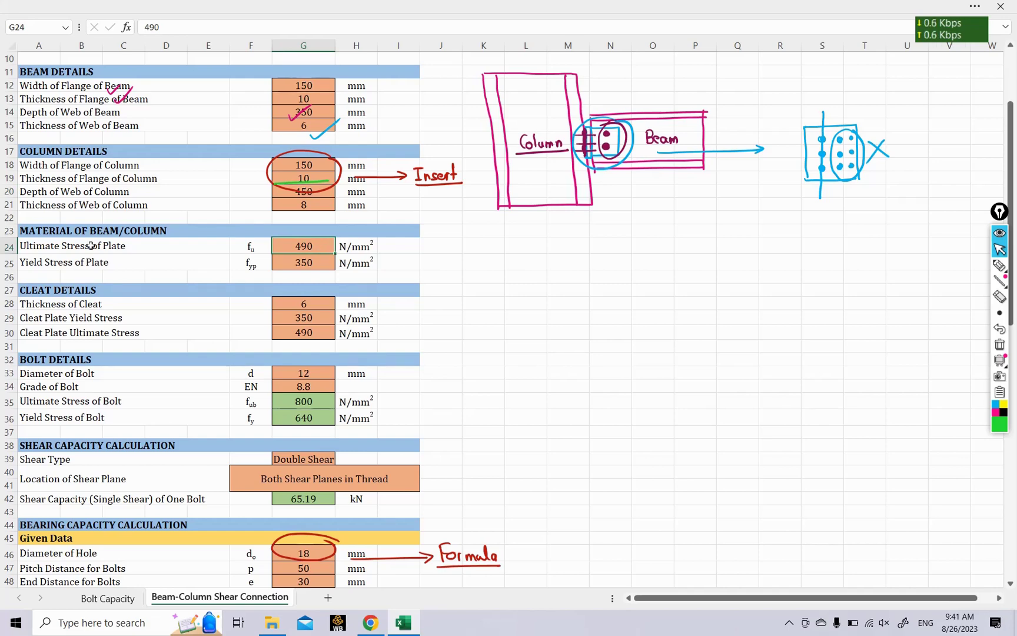
{"action": "left_click", "coordinate": [328, 261]}
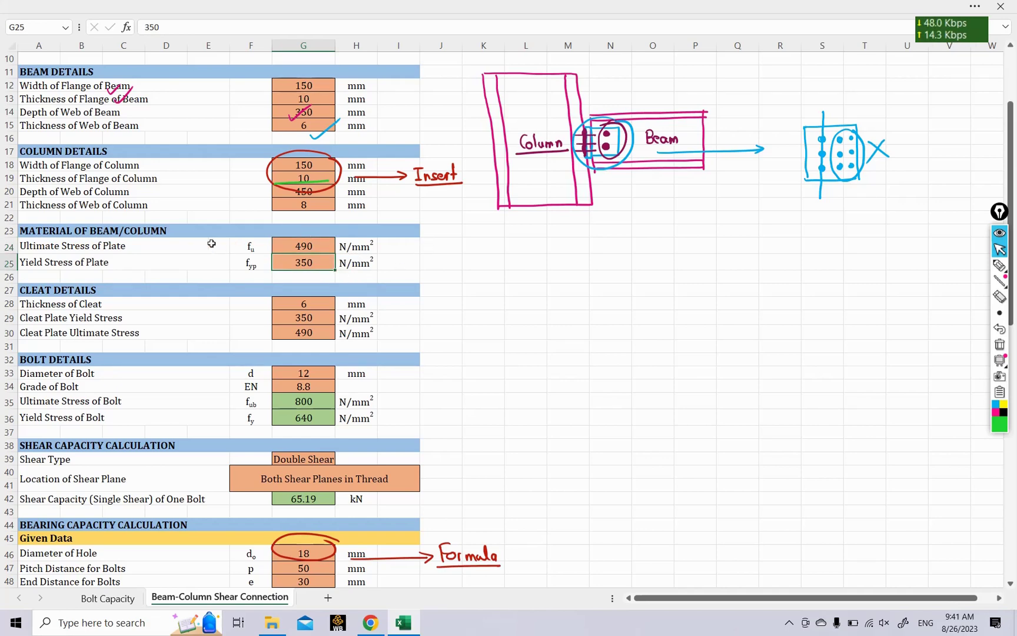
{"action": "scroll", "coordinate": [145, 268], "scroll_direction": "down", "scroll_amount": 1}
{"action": "scroll", "coordinate": [144, 268], "scroll_direction": "down", "scroll_amount": 1}
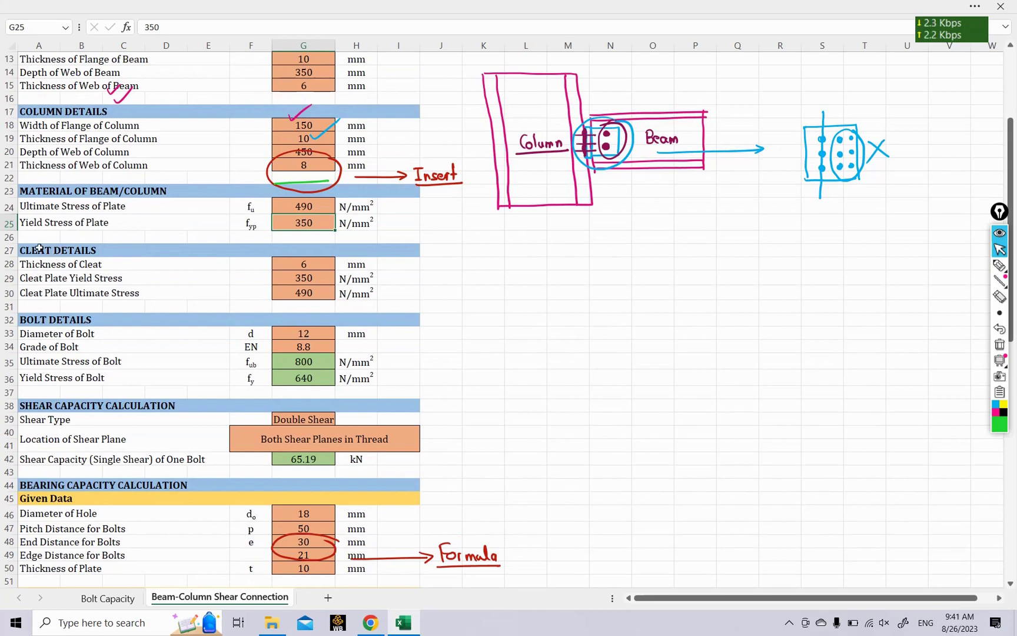
- Set the thickness of the cleat to 5 mm in the cleat details
{"action": "left_click", "coordinate": [42, 249]}
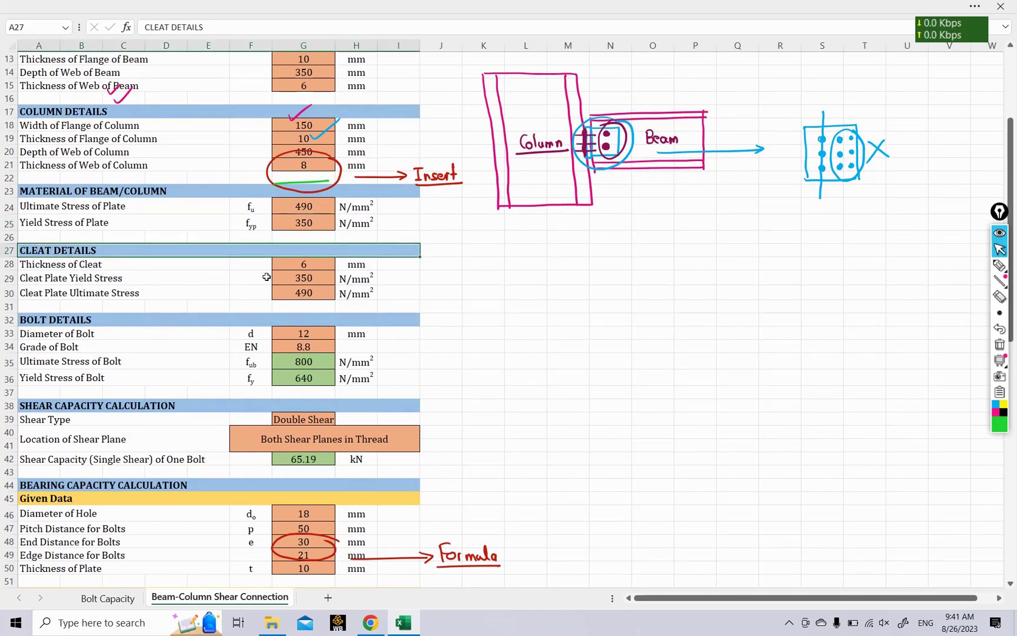
{"action": "left_click", "coordinate": [313, 266]}
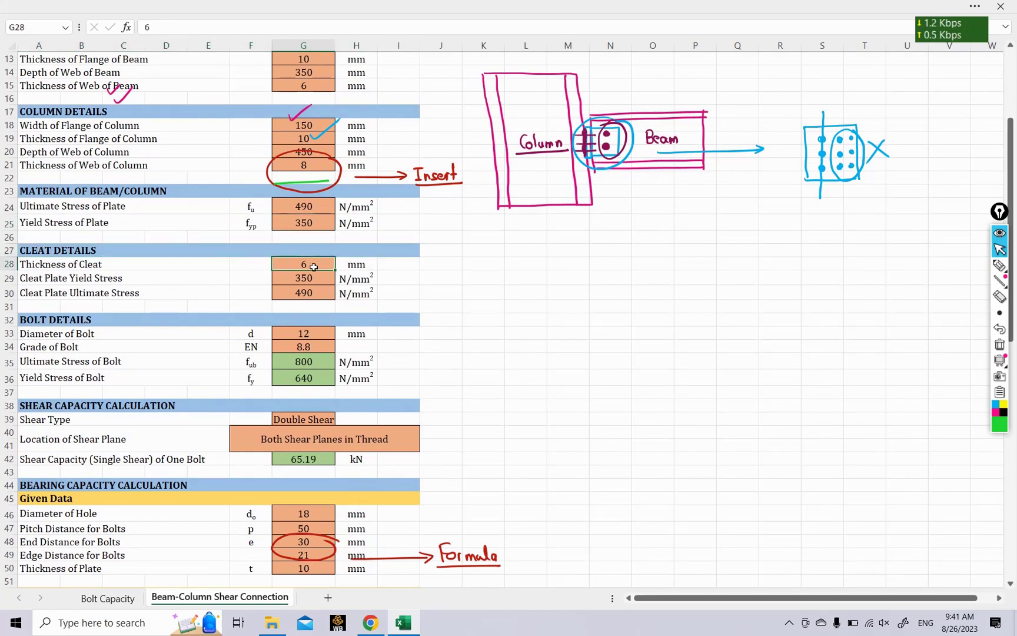
{"action": "type", "text": "5"}
{"action": "key", "text": "Return"}
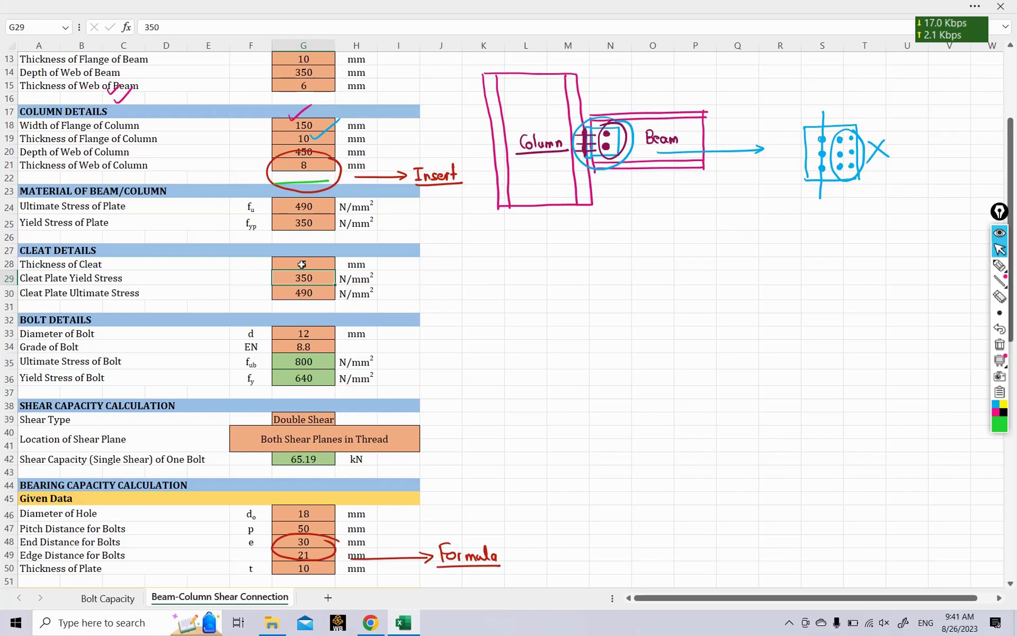
{"action": "left_click", "coordinate": [157, 274]}
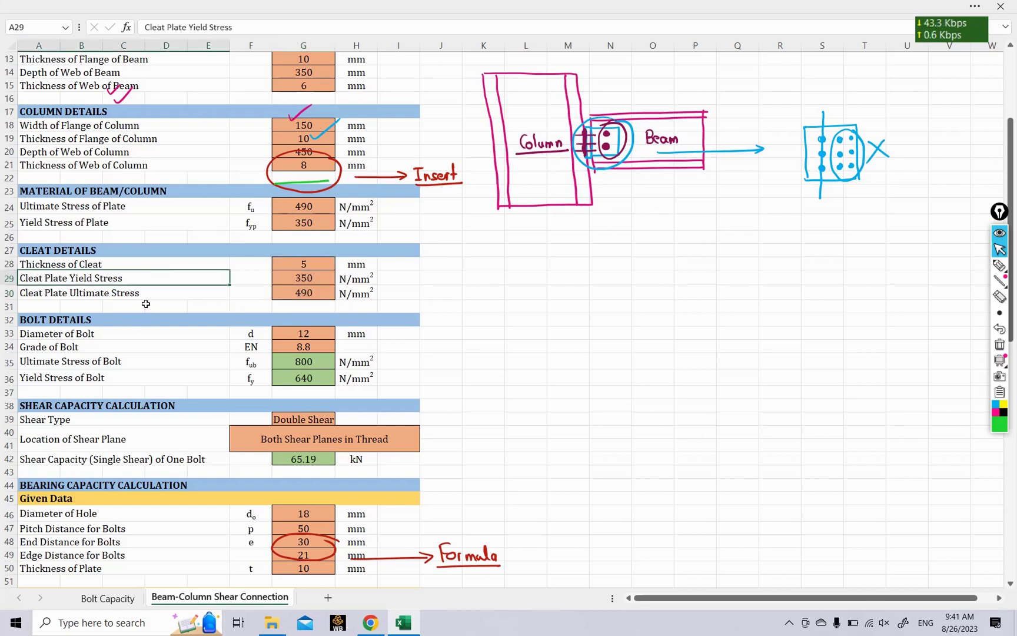
- Choose 16 mm as the diameter of the bolt in the bolt details
{"action": "scroll", "coordinate": [91, 328], "scroll_direction": "down", "scroll_amount": 1}
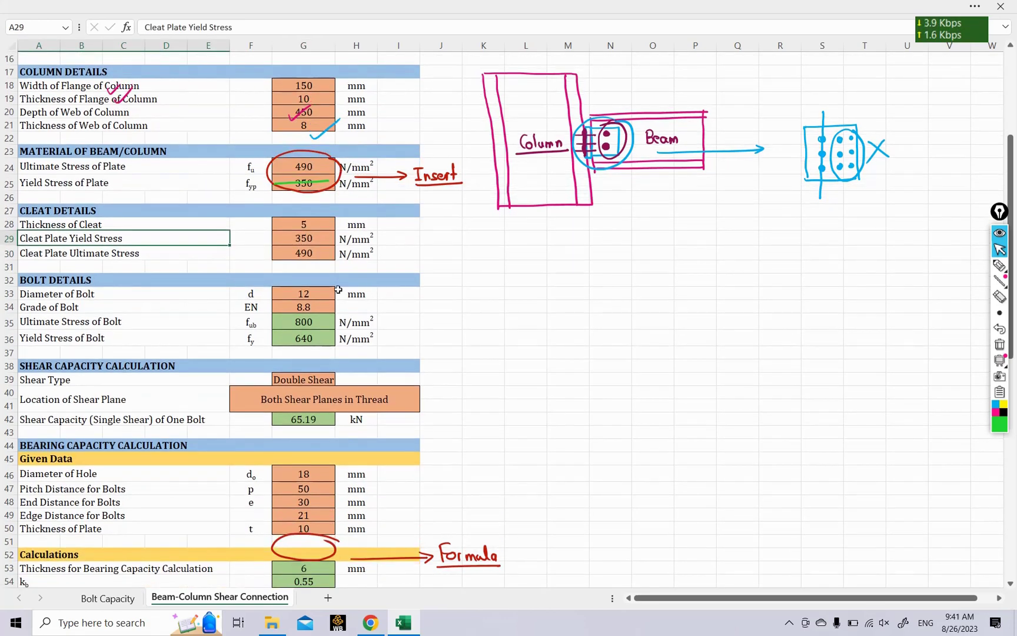
{"action": "left_click", "coordinate": [316, 291]}
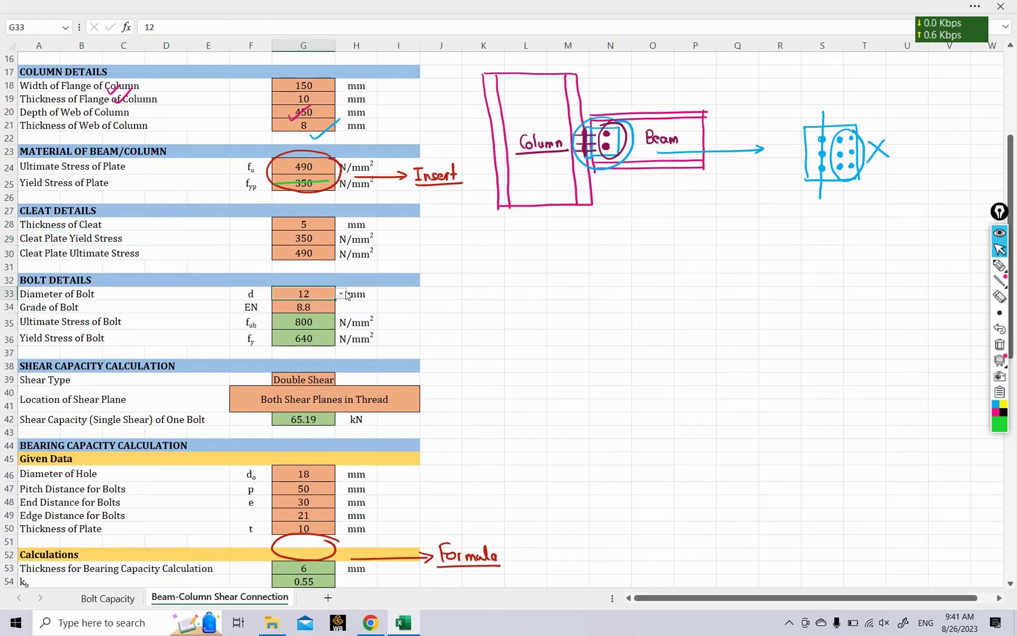
{"action": "left_click", "coordinate": [341, 295]}
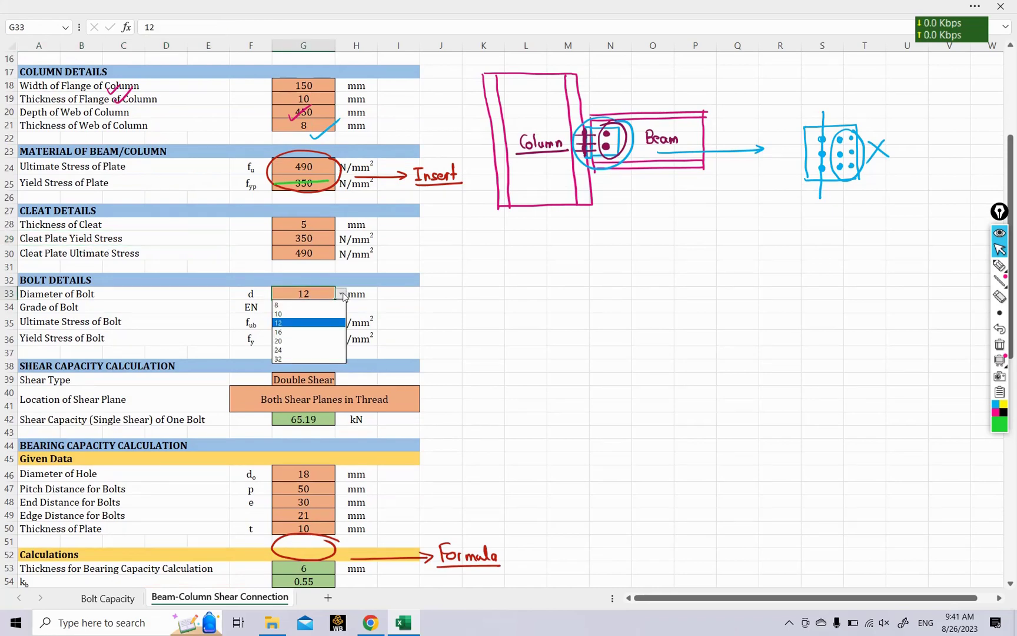
{"action": "left_click", "coordinate": [293, 333]}
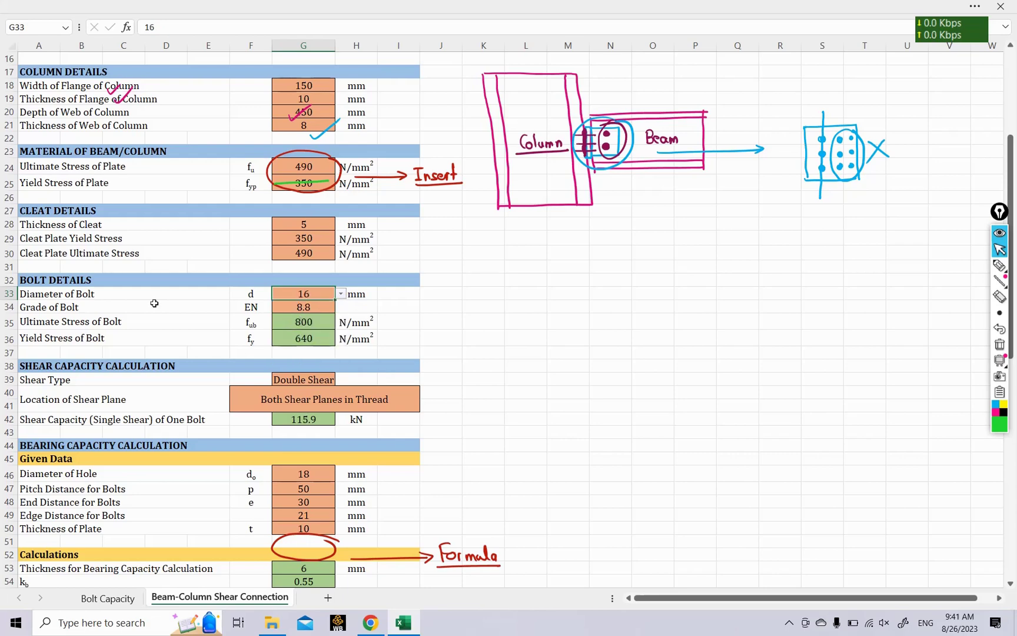
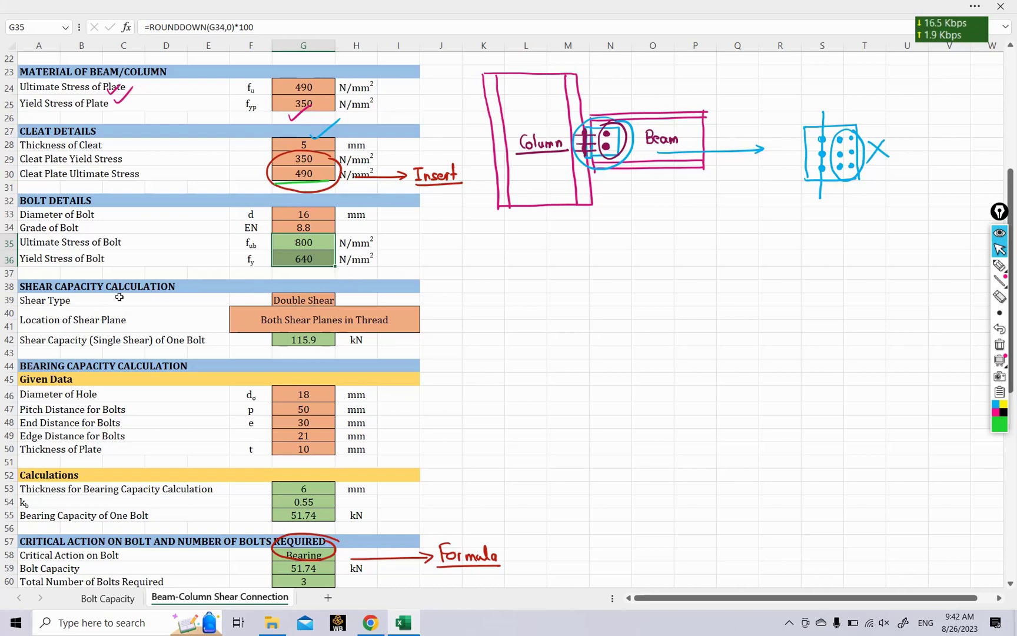
- Examine the shear type input and its available options in the shear capacity calculation
{"action": "left_click", "coordinate": [289, 301]}
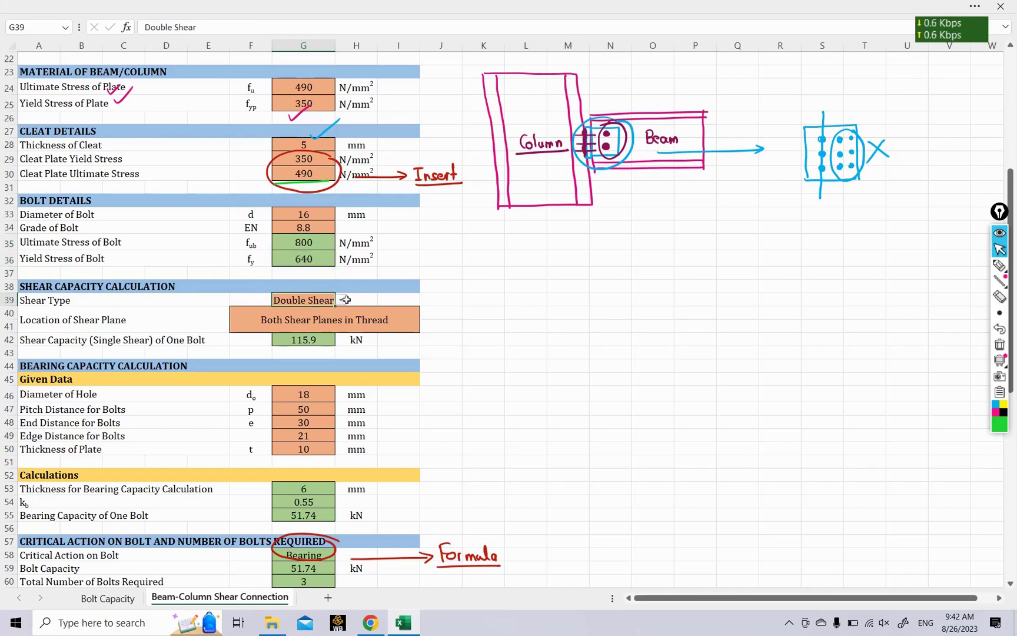
{"action": "left_click", "coordinate": [342, 301]}
{"action": "left_click", "coordinate": [341, 302]}
- Sketch the beam's I-shaped cross-section in black below the beam-column connection sketch
{"action": "left_click_drag", "start_coordinate": [538, 249], "coordinate": [658, 245]}
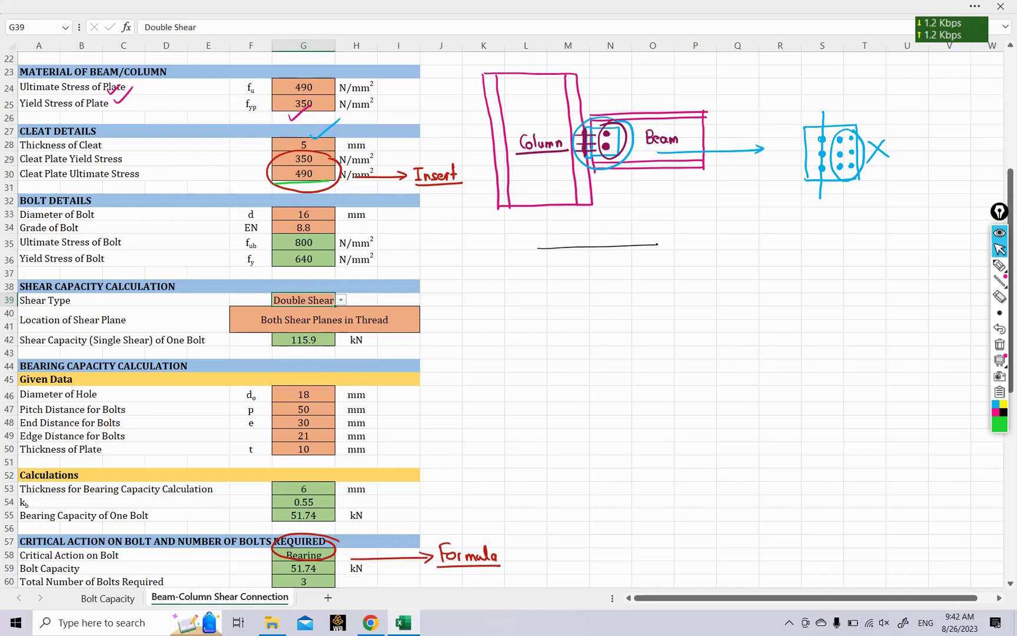
{"action": "mouse_move", "coordinate": [540, 268]}
{"action": "left_mouse_down"}
{"action": "mouse_move", "coordinate": [593, 268]}
{"action": "mouse_move", "coordinate": [595, 371]}
{"action": "mouse_move", "coordinate": [672, 392]}
{"action": "left_mouse_up"}
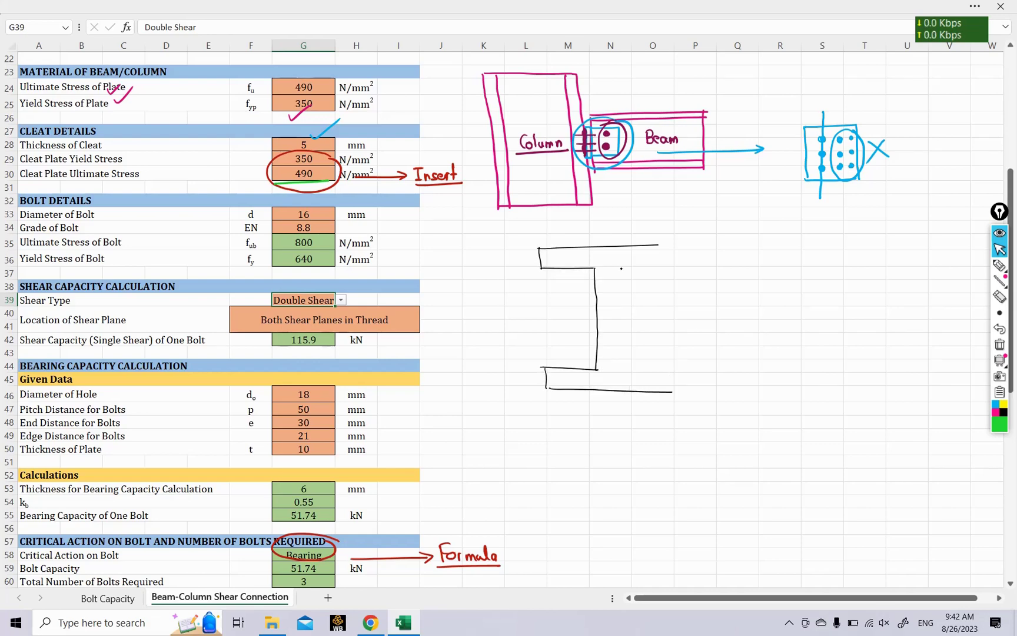
{"action": "mouse_move", "coordinate": [617, 268]}
{"action": "left_mouse_down"}
{"action": "mouse_move", "coordinate": [665, 266]}
{"action": "mouse_move", "coordinate": [664, 245]}
{"action": "left_mouse_up"}
{"action": "mouse_move", "coordinate": [618, 306]}
{"action": "left_mouse_down"}
{"action": "mouse_move", "coordinate": [618, 368]}
{"action": "mouse_move", "coordinate": [670, 371]}
{"action": "mouse_move", "coordinate": [672, 395]}
{"action": "left_mouse_up"}
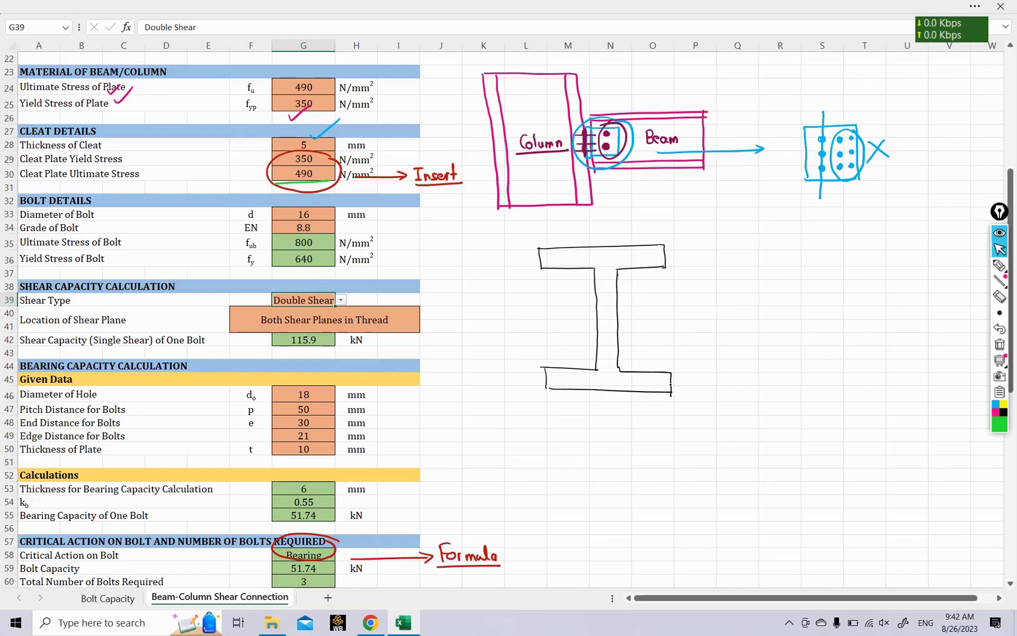
- Switch the annotation pen to bright green and draw a cleat on each side of the beam section's web
{"action": "left_click", "coordinate": [1010, 414]}
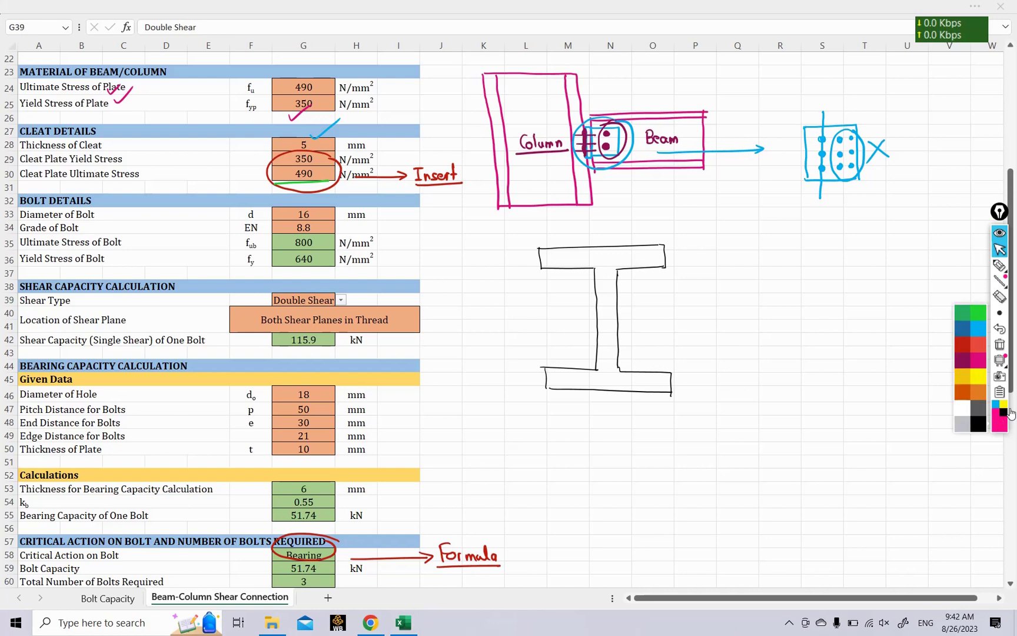
{"action": "left_click", "coordinate": [977, 313]}
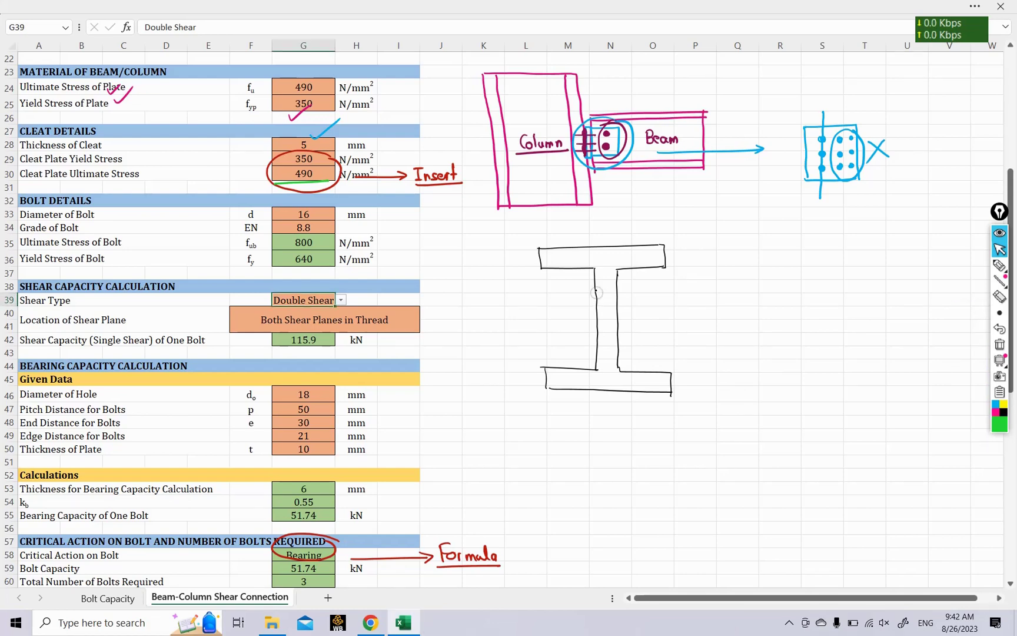
{"action": "left_click", "coordinate": [999, 265]}
{"action": "left_click", "coordinate": [1006, 424]}
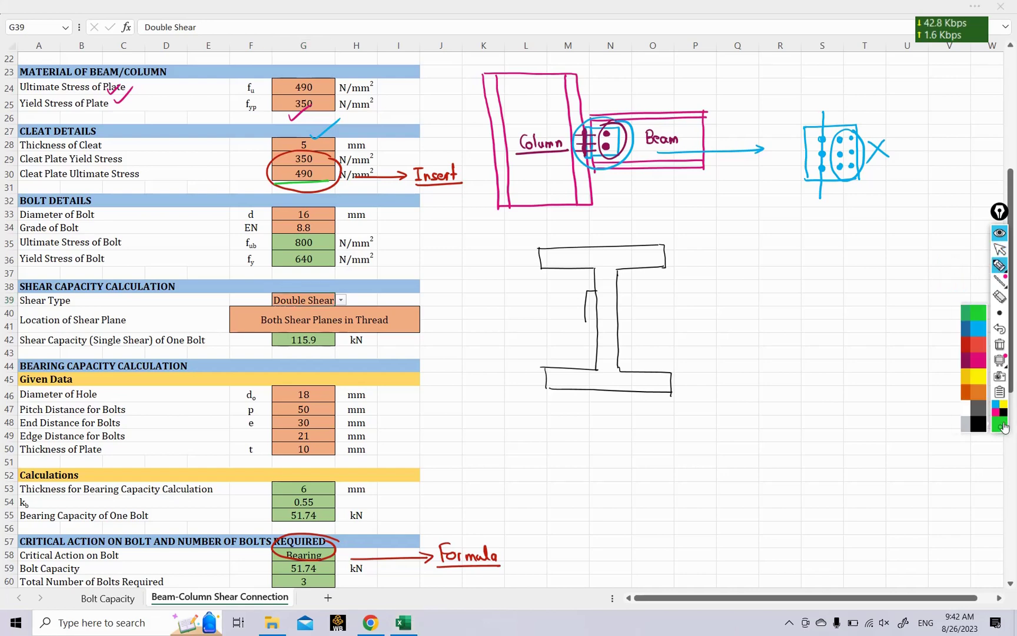
{"action": "left_click", "coordinate": [976, 316]}
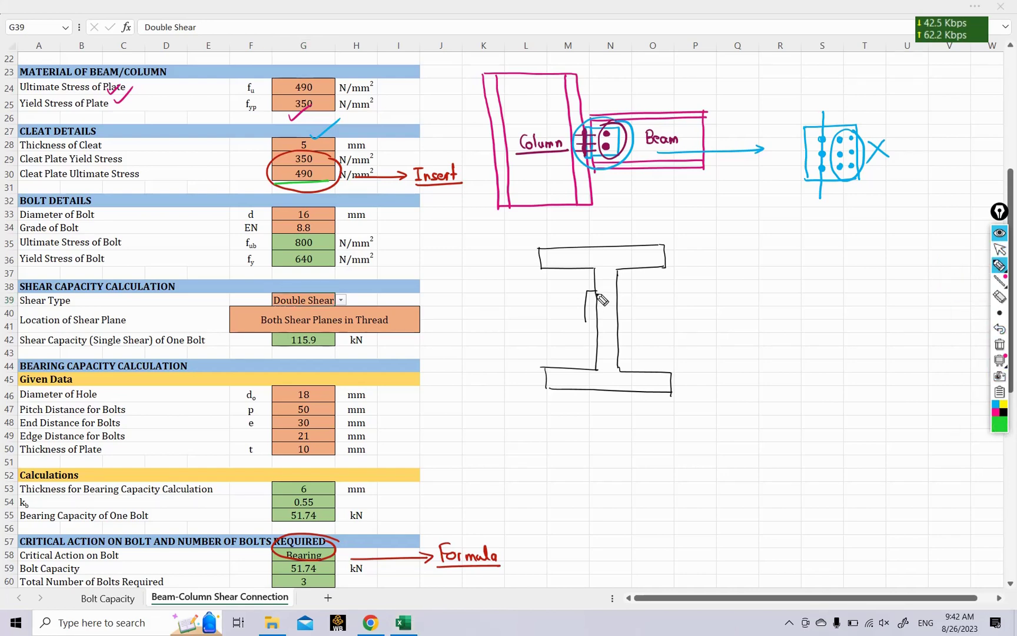
{"action": "mouse_move", "coordinate": [598, 292]}
{"action": "left_mouse_down"}
{"action": "mouse_move", "coordinate": [587, 321]}
{"action": "mouse_move", "coordinate": [599, 343]}
{"action": "left_mouse_up"}
{"action": "mouse_move", "coordinate": [554, 291]}
{"action": "left_mouse_down"}
{"action": "mouse_move", "coordinate": [597, 291]}
{"action": "mouse_move", "coordinate": [555, 347]}
{"action": "mouse_move", "coordinate": [599, 344]}
{"action": "left_mouse_up"}
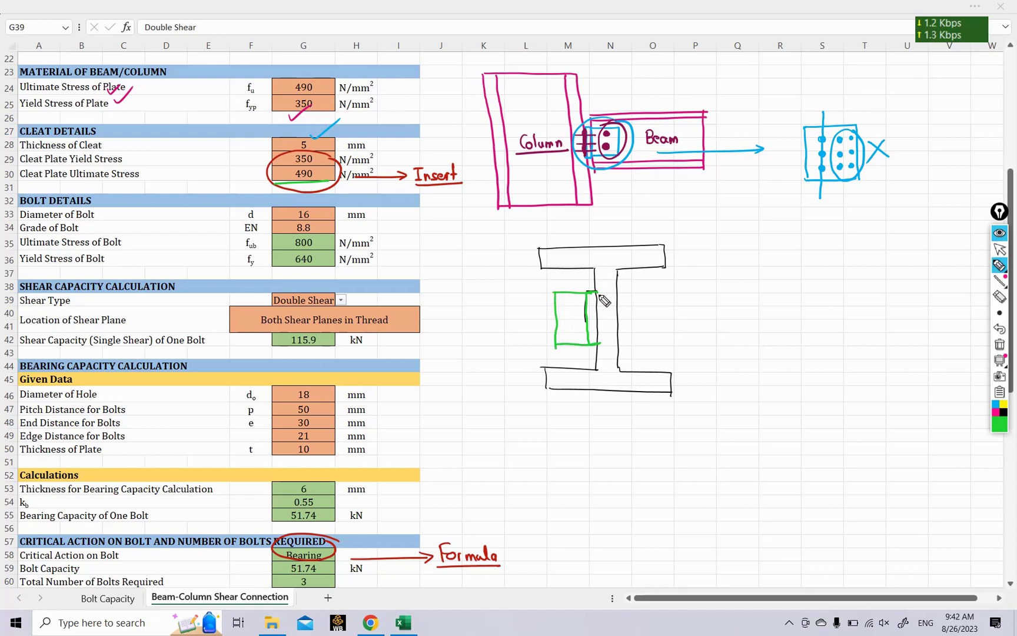
{"action": "left_click_drag", "start_coordinate": [599, 292], "coordinate": [599, 344]}
{"action": "mouse_move", "coordinate": [620, 291]}
{"action": "left_mouse_down"}
{"action": "mouse_move", "coordinate": [633, 343]}
{"action": "mouse_move", "coordinate": [642, 292]}
{"action": "mouse_move", "coordinate": [633, 343]}
{"action": "left_mouse_up"}
{"action": "mouse_move", "coordinate": [644, 293]}
{"action": "left_mouse_down"}
{"action": "mouse_move", "coordinate": [662, 342]}
{"action": "mouse_move", "coordinate": [672, 341]}
{"action": "left_mouse_up"}
- Switch the annotation pen to magenta and hatch the outer edges of both green cleats
{"action": "left_click", "coordinate": [996, 412]}
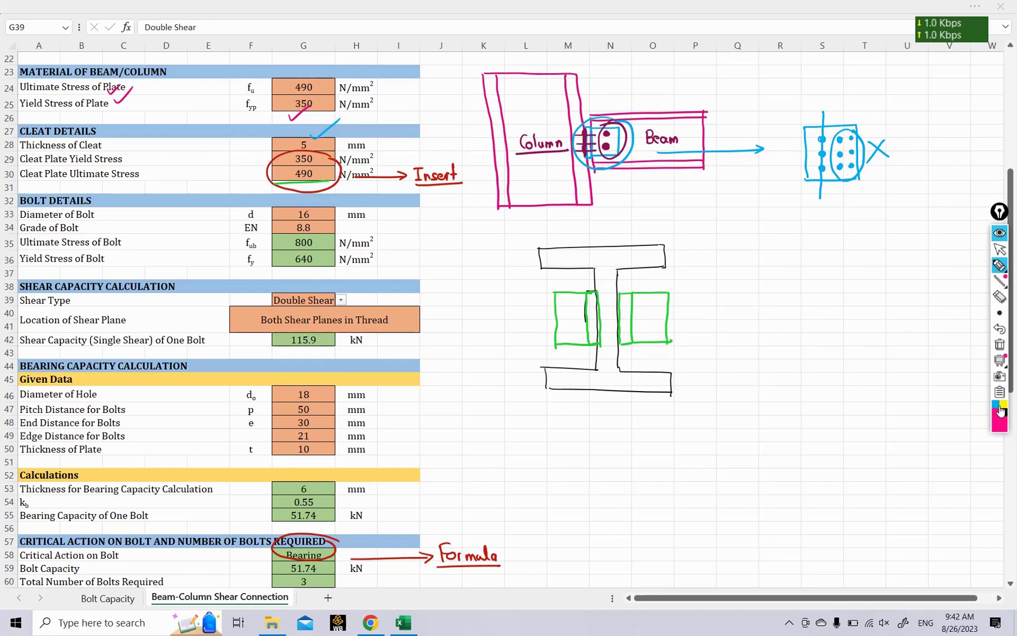
{"action": "left_click_drag", "start_coordinate": [553, 294], "coordinate": [554, 348]}
{"action": "left_click_drag", "start_coordinate": [671, 296], "coordinate": [669, 341]}
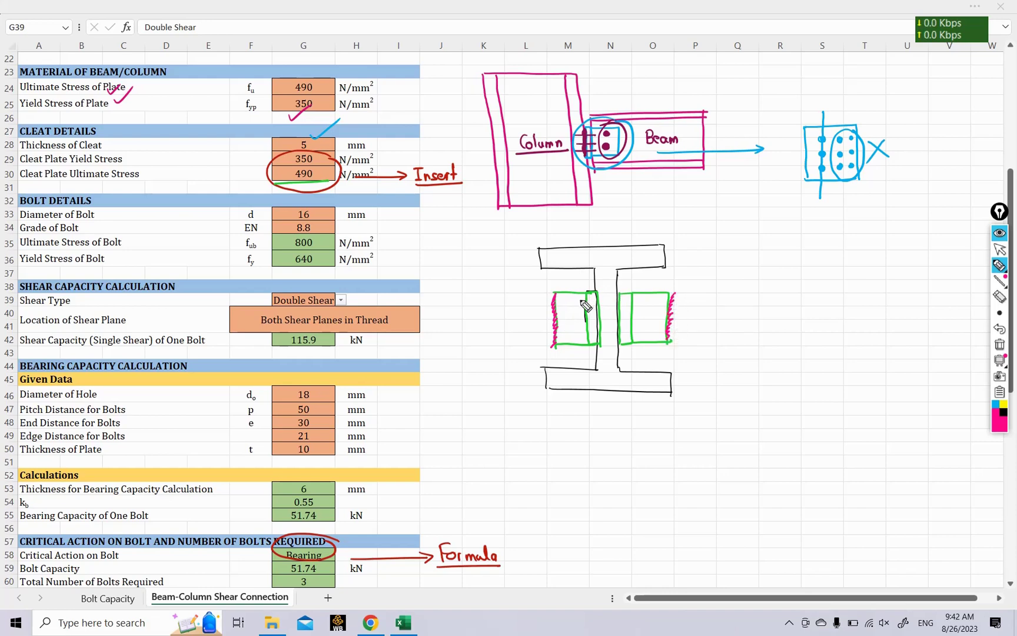
- Draw two horizontal magenta bolts, one above the other, passing through both cleats and the beam's web
{"action": "left_click_drag", "start_coordinate": [581, 301], "coordinate": [643, 300]}
{"action": "mouse_move", "coordinate": [582, 301]}
{"action": "left_mouse_down"}
{"action": "mouse_move", "coordinate": [635, 308]}
{"action": "mouse_move", "coordinate": [644, 299]}
{"action": "left_mouse_up"}
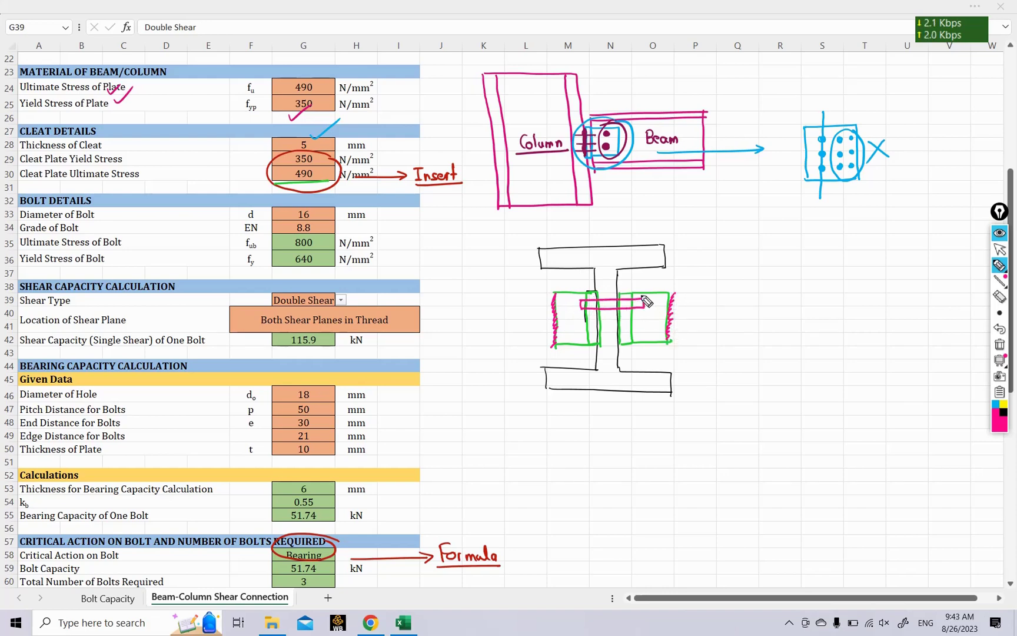
{"action": "mouse_move", "coordinate": [582, 332]}
{"action": "left_mouse_down"}
{"action": "mouse_move", "coordinate": [598, 322]}
{"action": "mouse_move", "coordinate": [589, 316]}
{"action": "mouse_move", "coordinate": [645, 336]}
{"action": "mouse_move", "coordinate": [653, 326]}
{"action": "left_mouse_up"}
- Switch the annotation pen to yellow, mark both bolts across the web's thickness and add an arrow pointing at the beam's upper flange
{"action": "left_click", "coordinate": [1003, 411]}
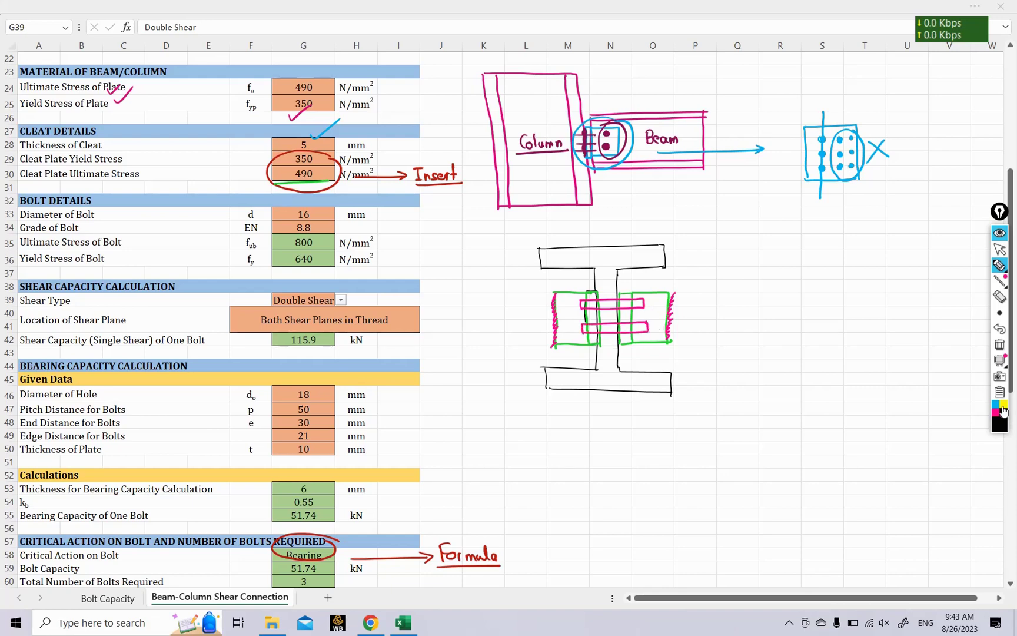
{"action": "left_click", "coordinate": [996, 413]}
{"action": "left_click", "coordinate": [1000, 427]}
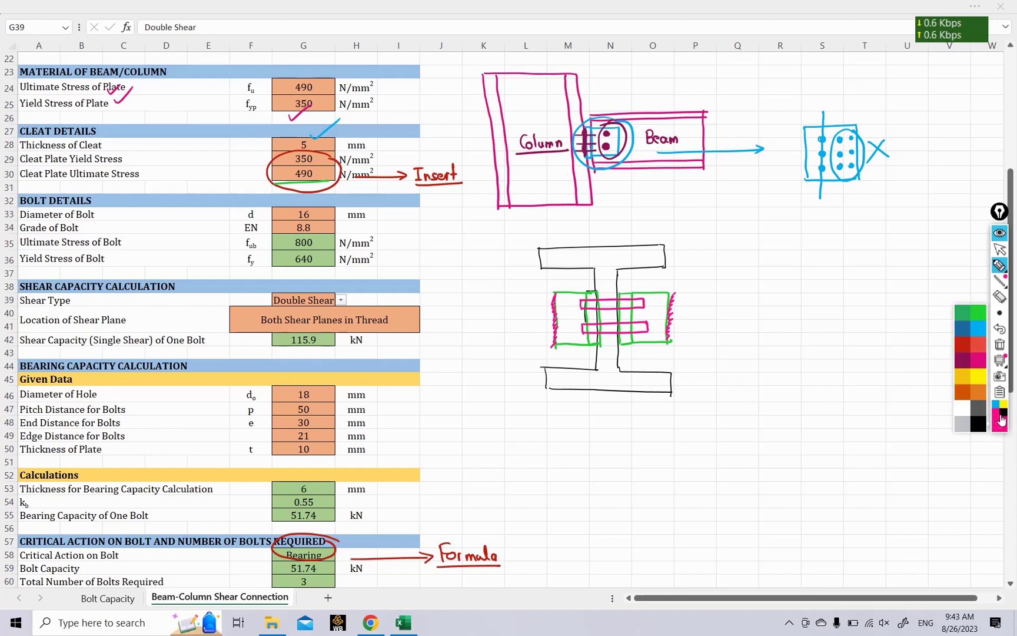
{"action": "left_click", "coordinate": [978, 382]}
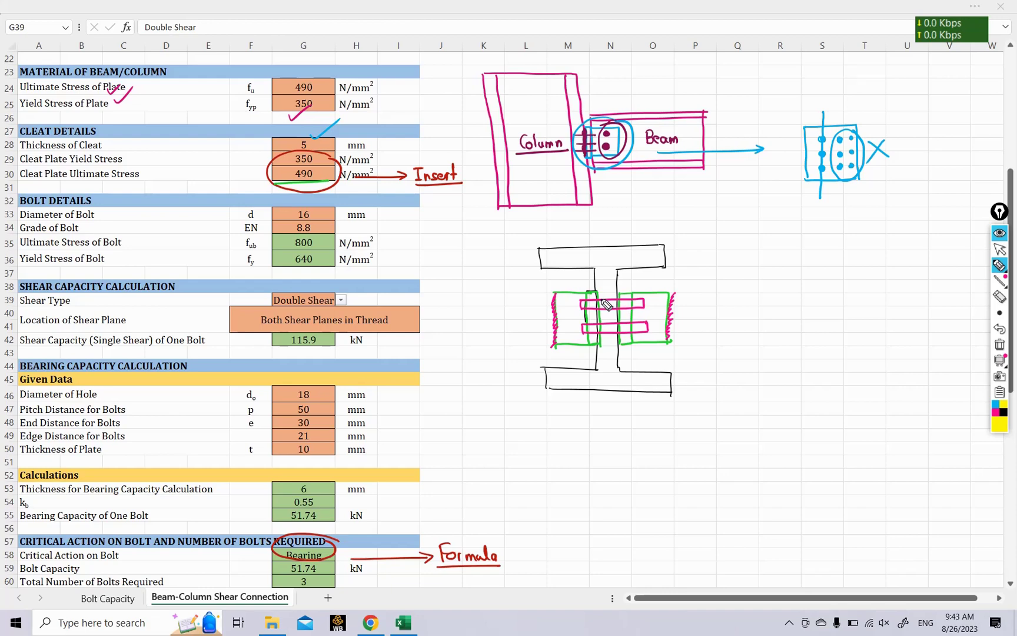
{"action": "mouse_move", "coordinate": [599, 297]}
{"action": "left_mouse_down"}
{"action": "mouse_move", "coordinate": [620, 298]}
{"action": "mouse_move", "coordinate": [619, 321]}
{"action": "left_mouse_up"}
{"action": "mouse_move", "coordinate": [694, 237]}
{"action": "left_mouse_down"}
{"action": "mouse_move", "coordinate": [628, 259]}
{"action": "mouse_move", "coordinate": [642, 251]}
{"action": "left_mouse_up"}
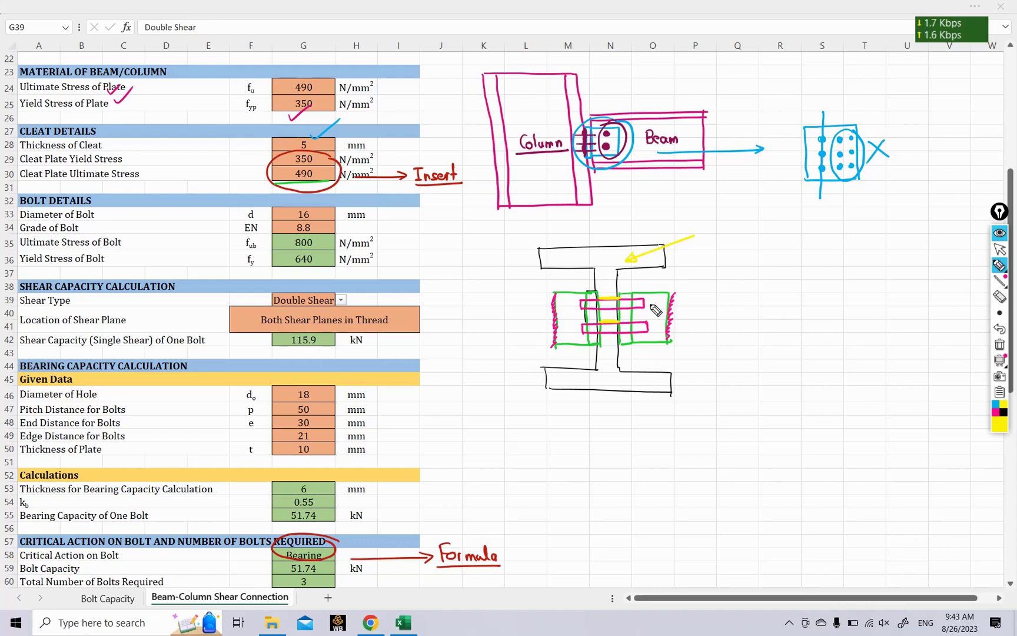
- Switch the annotation pen to orange and mark the parts of the bolts that lie within the cleats
{"action": "left_click", "coordinate": [999, 419]}
{"action": "left_click", "coordinate": [983, 360]}
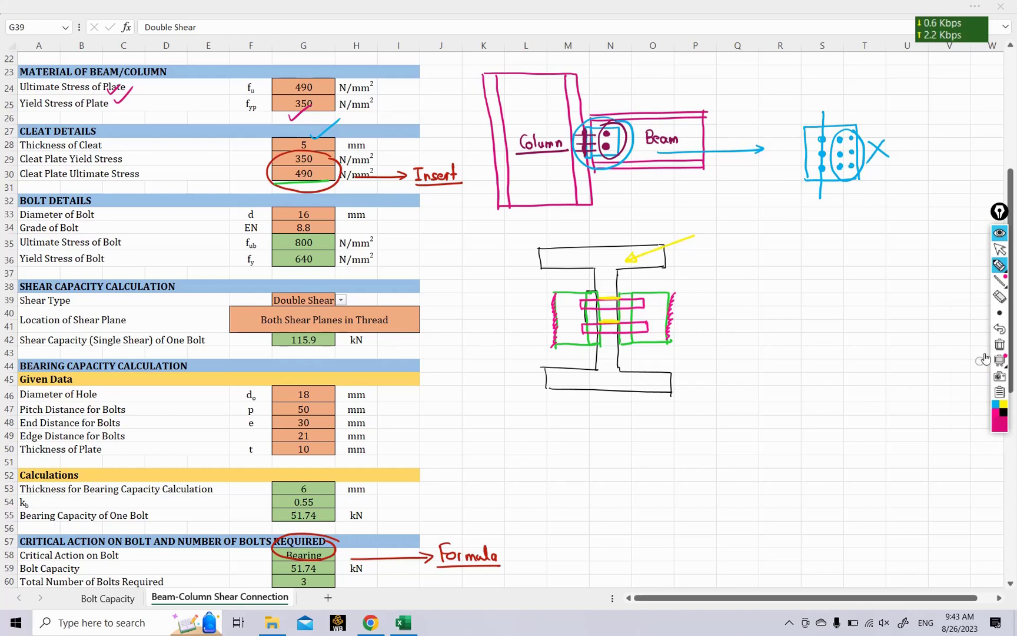
{"action": "left_click", "coordinate": [998, 419]}
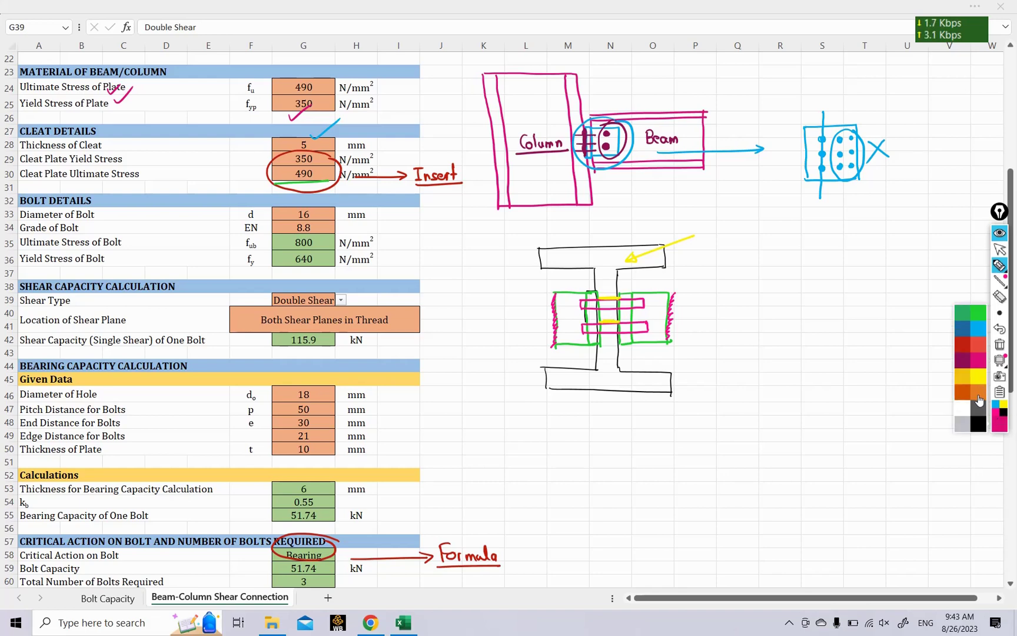
{"action": "left_click", "coordinate": [977, 395]}
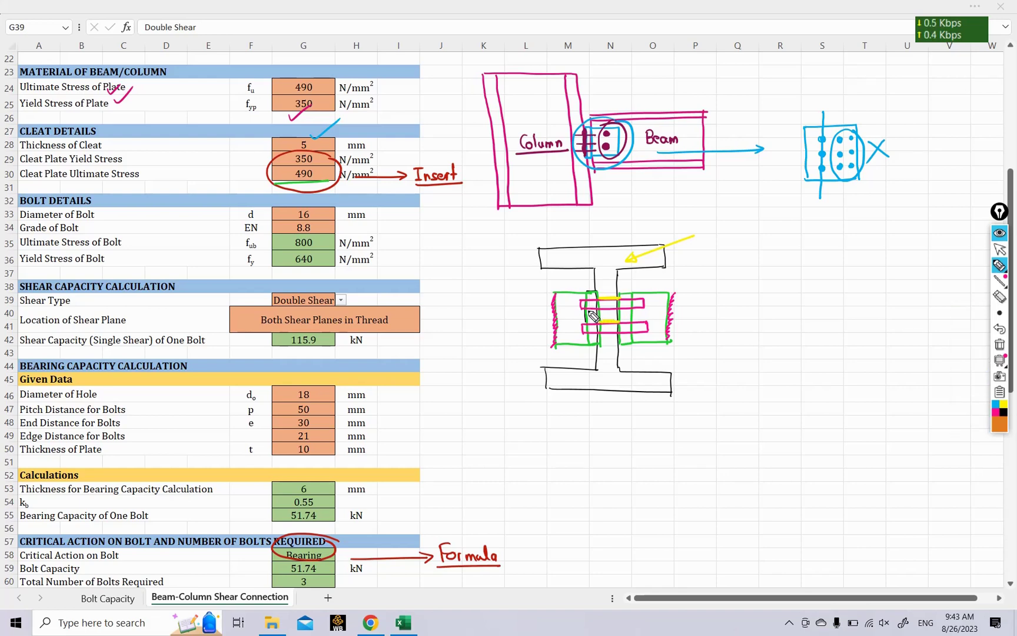
{"action": "mouse_move", "coordinate": [590, 308]}
{"action": "left_mouse_down"}
{"action": "mouse_move", "coordinate": [591, 338]}
{"action": "mouse_move", "coordinate": [630, 334]}
{"action": "mouse_move", "coordinate": [631, 308]}
{"action": "left_mouse_up"}
- Switch the annotation pen to red and add a downward arrow below the beam section, labelled with an underlined 150kN
{"action": "left_click", "coordinate": [1000, 420]}
{"action": "left_click", "coordinate": [982, 343]}
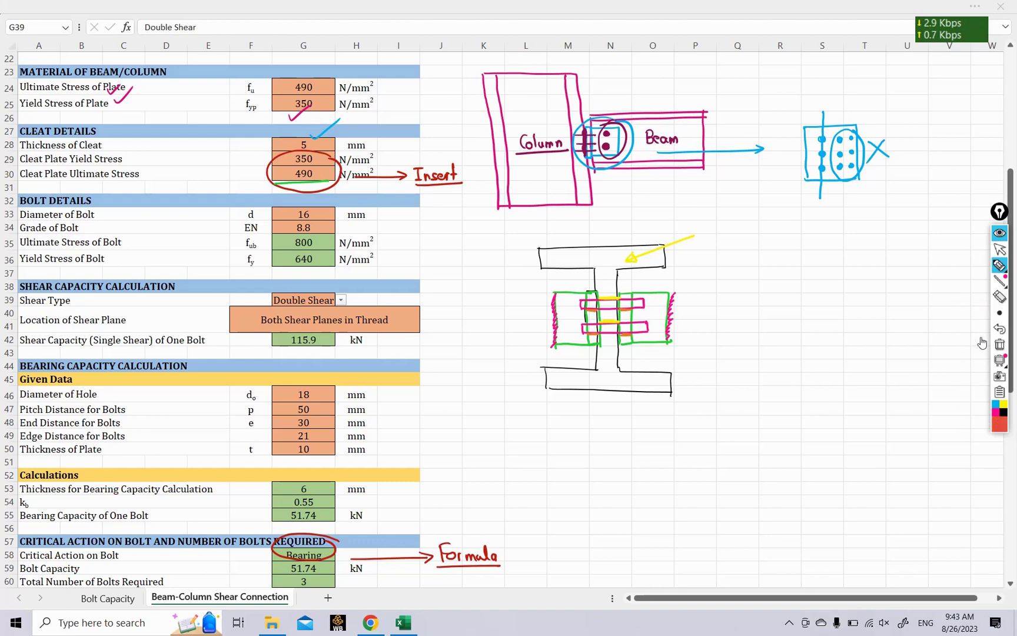
{"action": "mouse_move", "coordinate": [610, 377]}
{"action": "left_mouse_down"}
{"action": "mouse_move", "coordinate": [610, 435]}
{"action": "mouse_move", "coordinate": [629, 423]}
{"action": "mouse_move", "coordinate": [646, 434]}
{"action": "mouse_move", "coordinate": [660, 419]}
{"action": "left_mouse_up"}
{"action": "left_click_drag", "start_coordinate": [604, 445], "coordinate": [663, 436]}
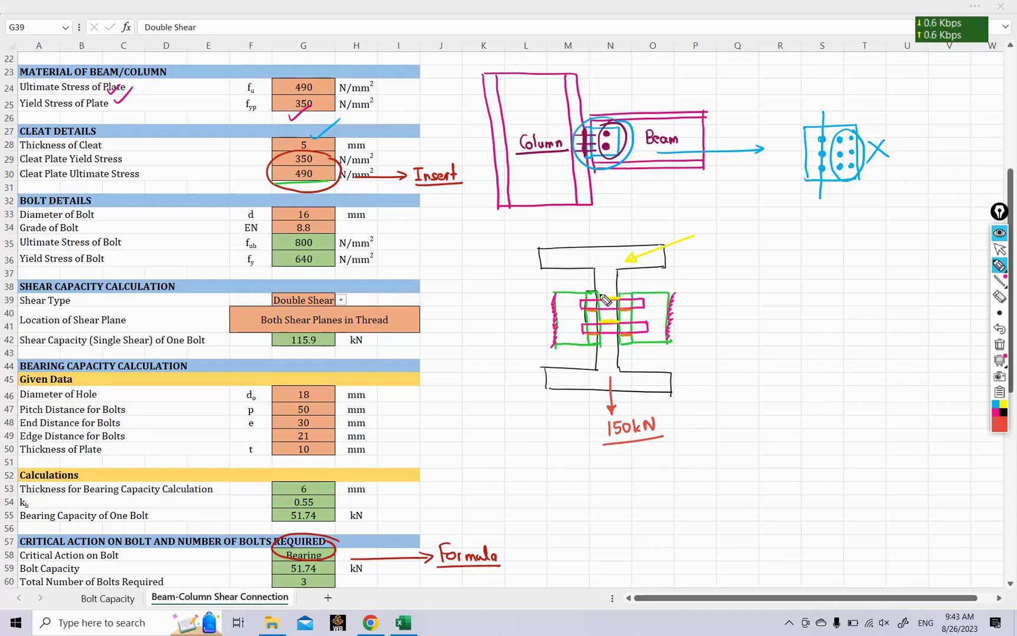
- Mark both shear planes along the web faces in red, point an arrow at the upper bolt and circle its two shear points
{"action": "mouse_move", "coordinate": [608, 343]}
{"action": "left_mouse_down"}
{"action": "mouse_move", "coordinate": [606, 306]}
{"action": "mouse_move", "coordinate": [605, 337]}
{"action": "mouse_move", "coordinate": [622, 312]}
{"action": "mouse_move", "coordinate": [623, 344]}
{"action": "mouse_move", "coordinate": [623, 297]}
{"action": "mouse_move", "coordinate": [623, 346]}
{"action": "left_mouse_up"}
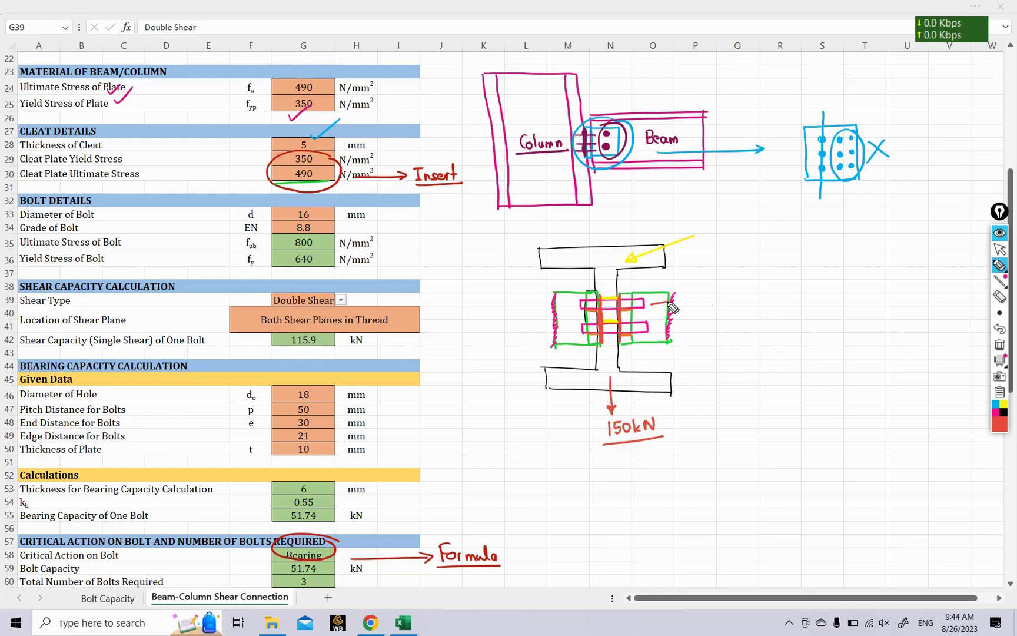
{"action": "mouse_move", "coordinate": [706, 296]}
{"action": "left_mouse_down"}
{"action": "mouse_move", "coordinate": [648, 304]}
{"action": "mouse_move", "coordinate": [659, 308]}
{"action": "left_mouse_up"}
{"action": "mouse_move", "coordinate": [599, 294]}
{"action": "left_mouse_down"}
{"action": "mouse_move", "coordinate": [610, 313]}
{"action": "mouse_move", "coordinate": [600, 300]}
{"action": "mouse_move", "coordinate": [615, 297]}
{"action": "left_mouse_up"}
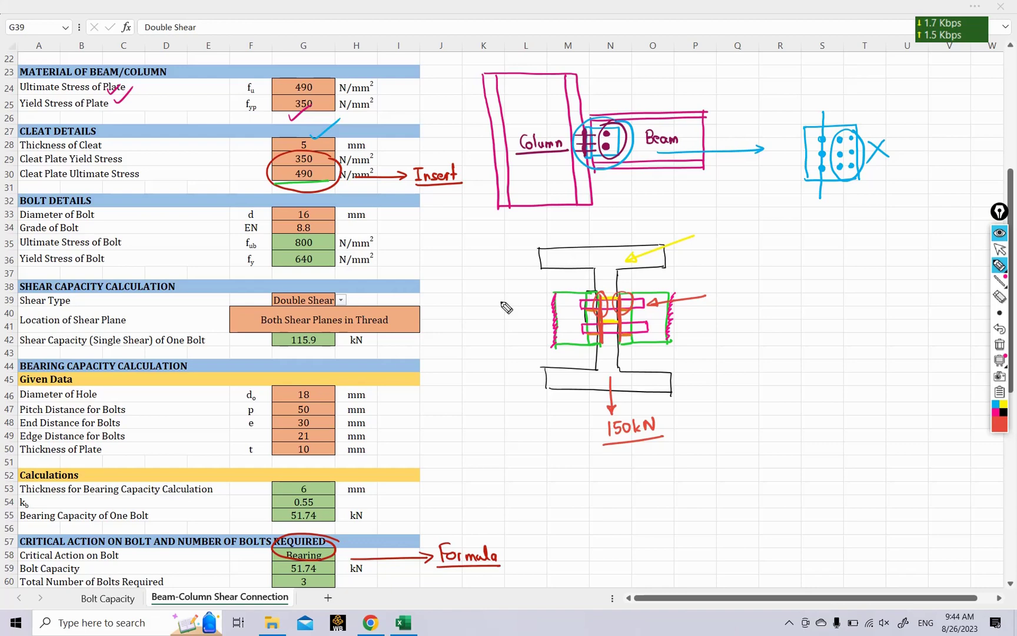
- Return from annotating to the sheet and choose Double Shear as the shear type
{"action": "left_click", "coordinate": [1000, 249]}
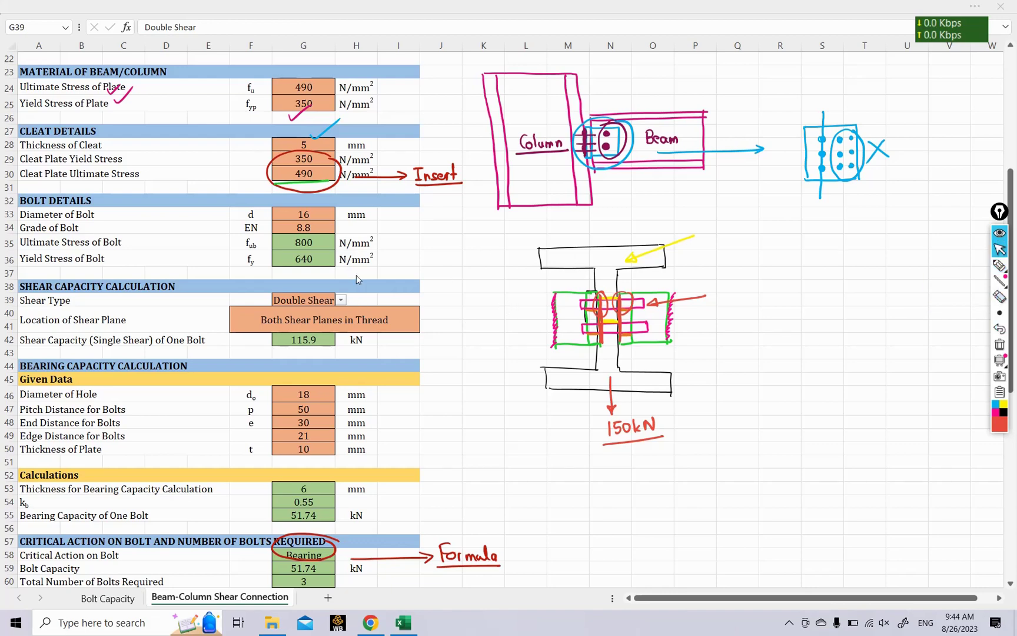
{"action": "left_click", "coordinate": [343, 300]}
{"action": "left_click", "coordinate": [343, 300]}
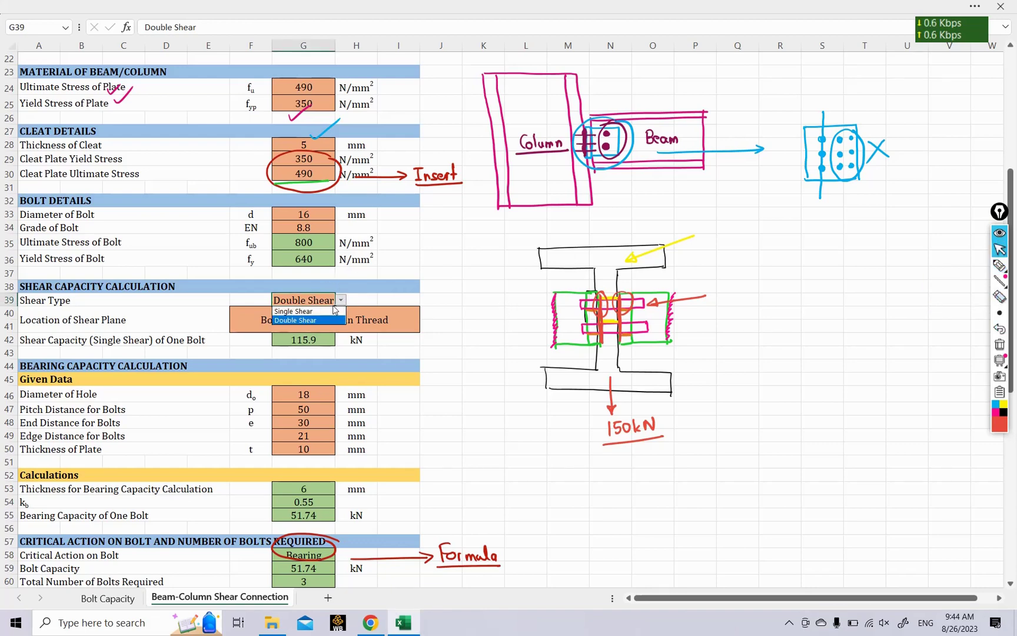
{"action": "left_click", "coordinate": [322, 317]}
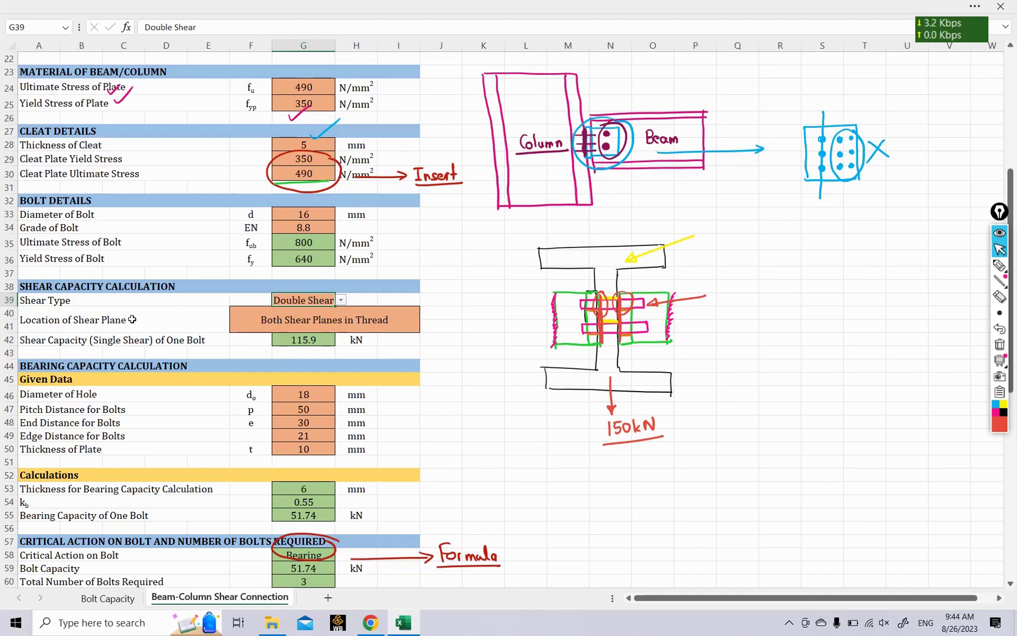
- Review the shear plane location, the bolt's shear capacity formula, and the hole diameter, pitch and end distance inputs
{"action": "left_click", "coordinate": [402, 322]}
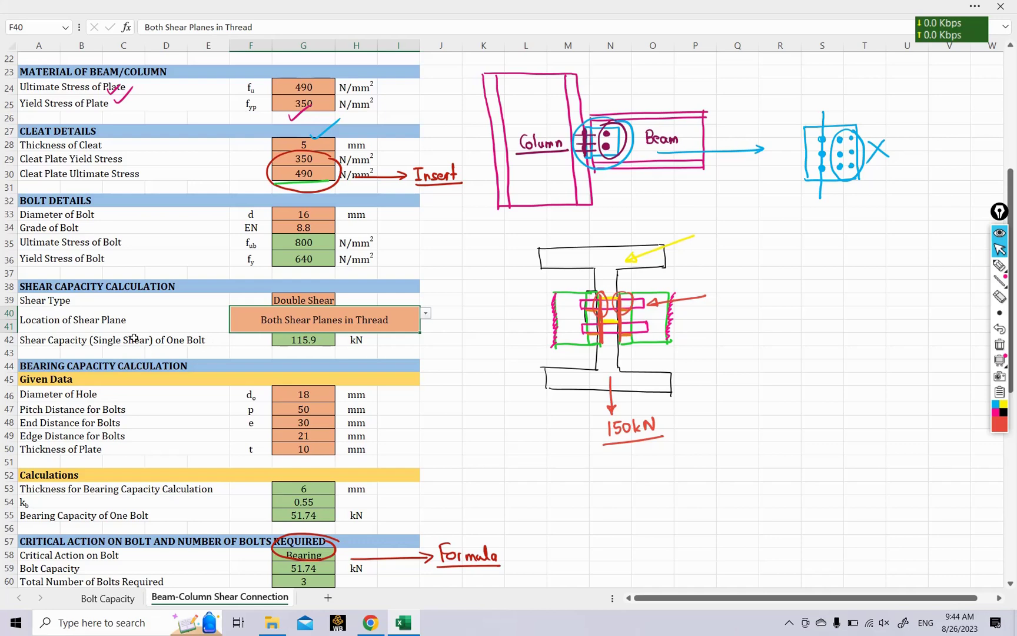
{"action": "left_click", "coordinate": [316, 340]}
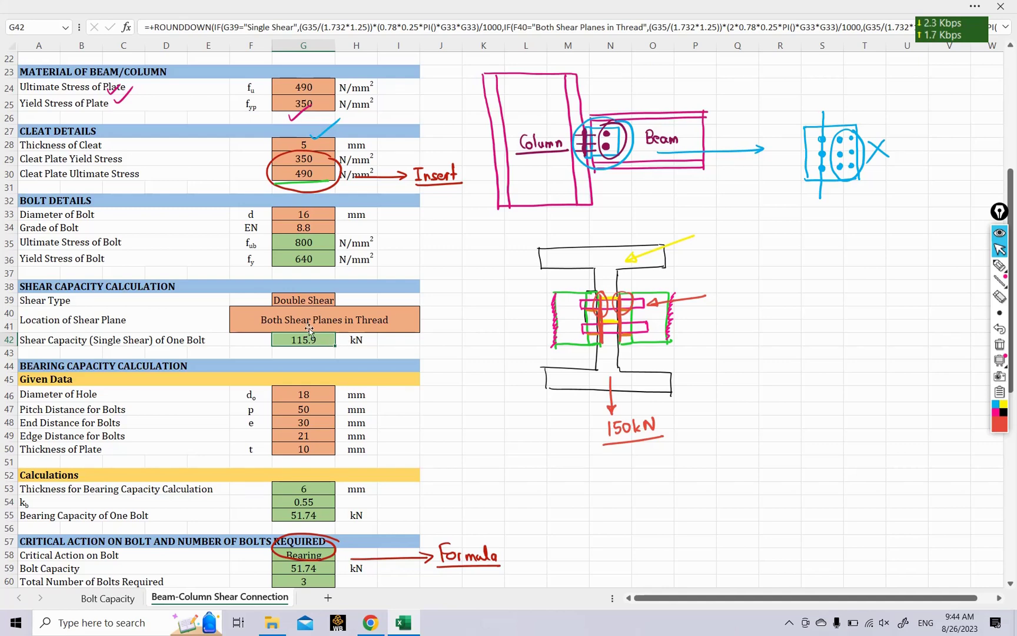
{"action": "scroll", "coordinate": [184, 406], "scroll_direction": "down", "scroll_amount": 1}
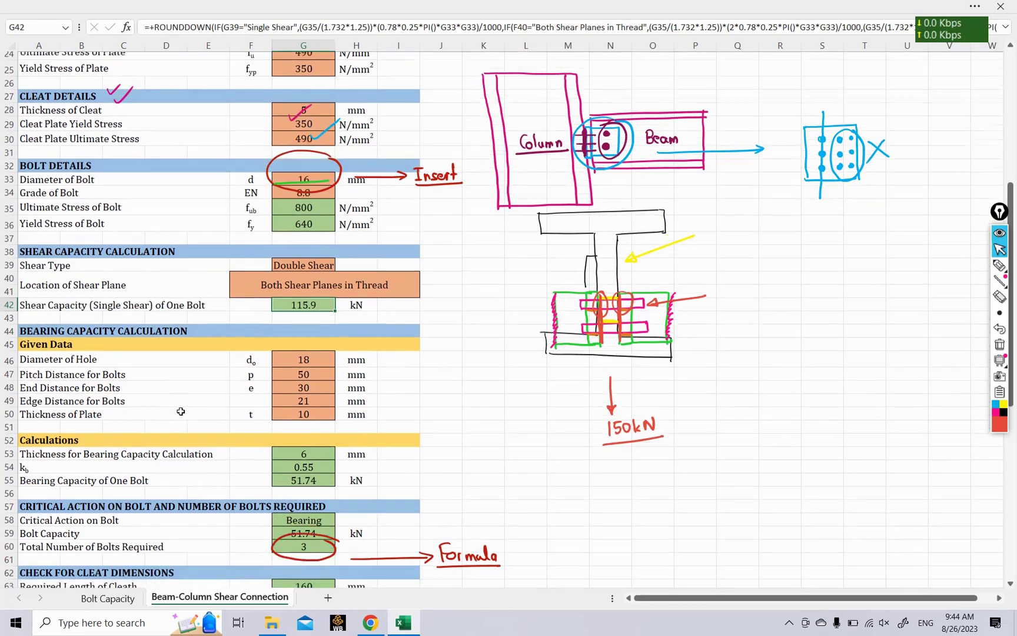
{"action": "scroll", "coordinate": [265, 370], "scroll_direction": "down", "scroll_amount": 1}
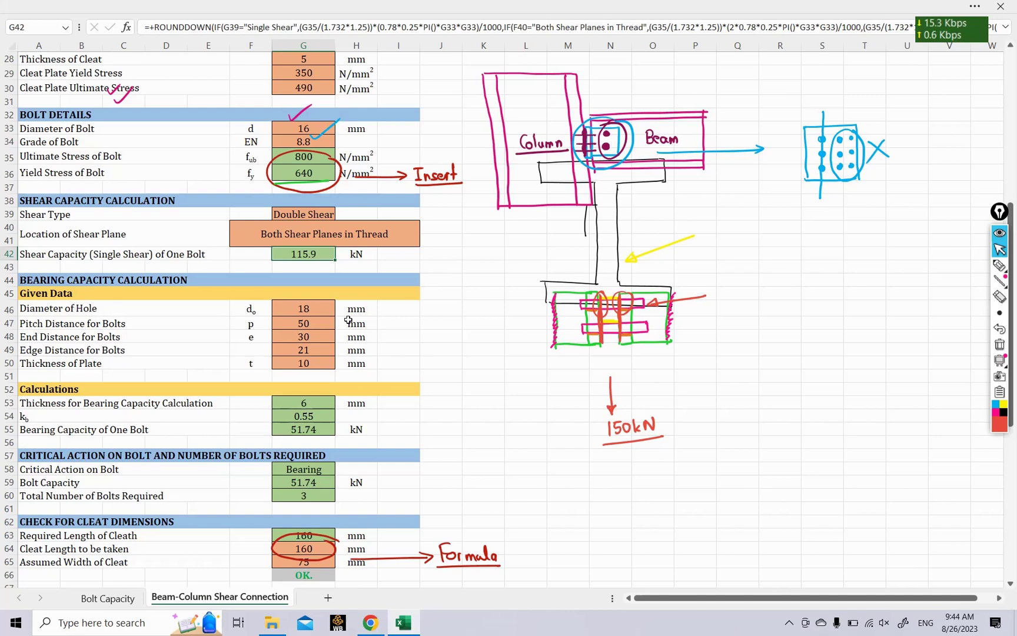
{"action": "left_click", "coordinate": [312, 307]}
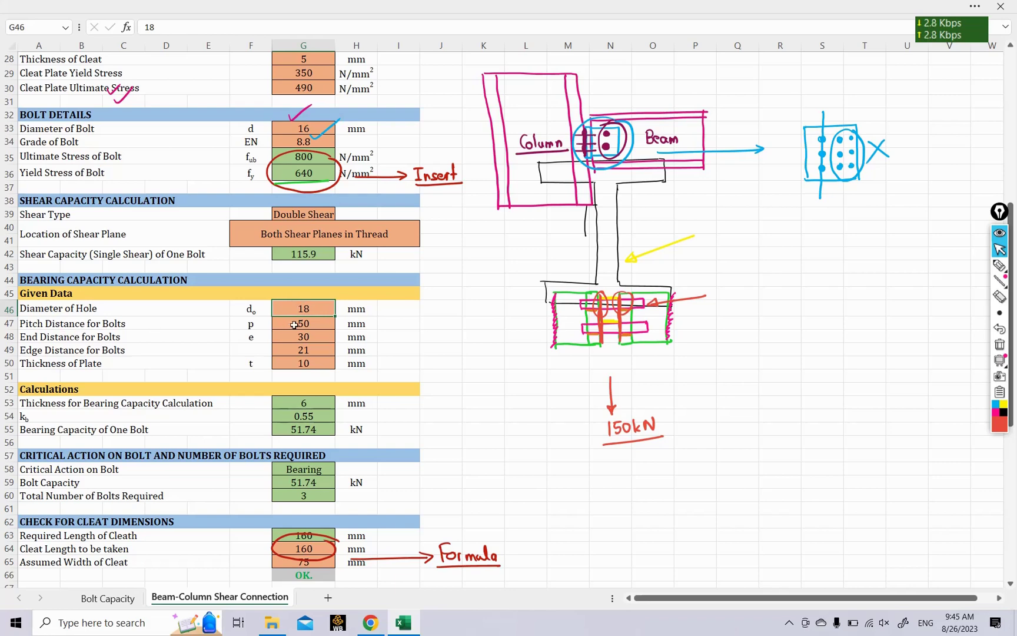
{"action": "left_click", "coordinate": [319, 324]}
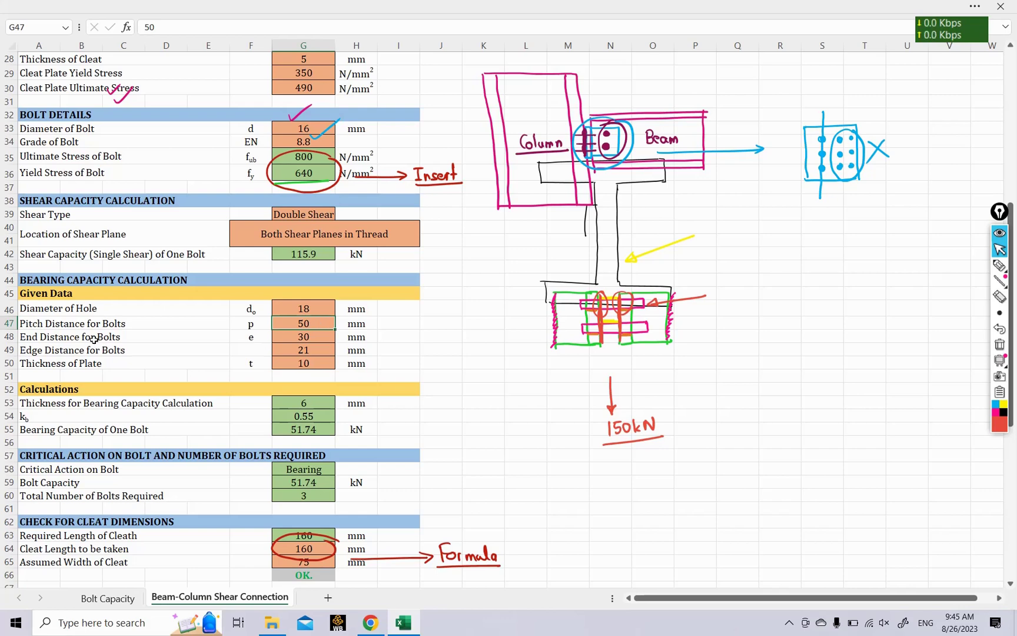
{"action": "left_click", "coordinate": [297, 337]}
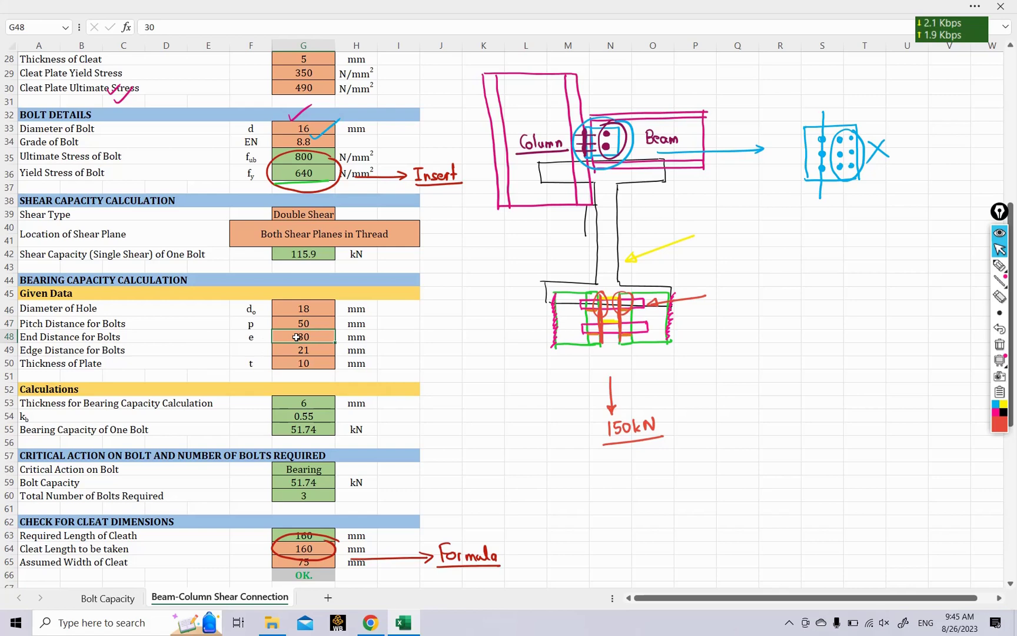
- Set the edge distance for bolts to 30 mm and the thickness of plate to 6 mm
{"action": "left_click", "coordinate": [296, 354]}
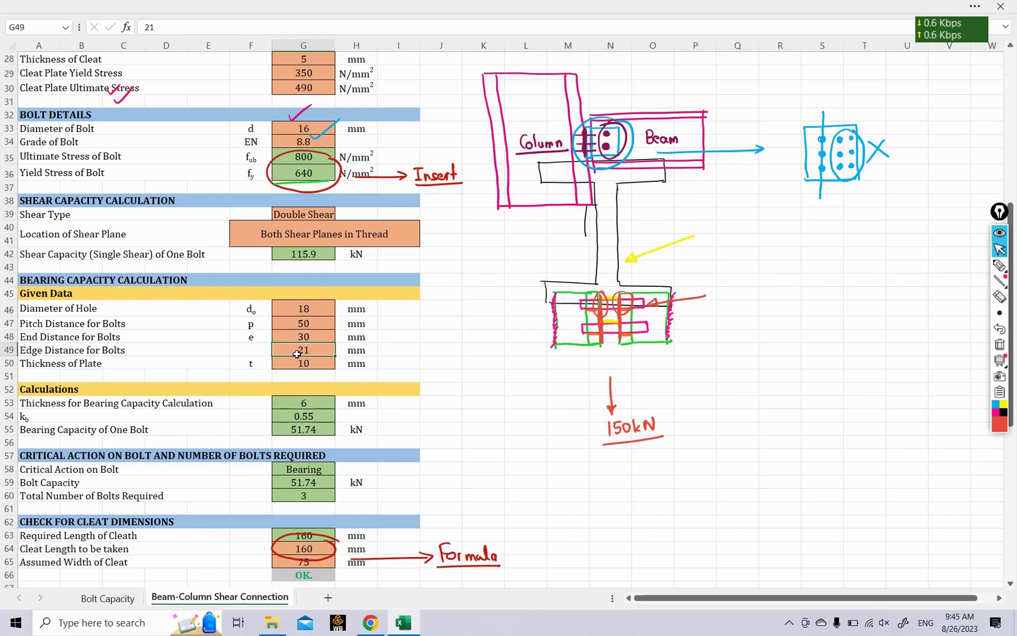
{"action": "type", "text": "30"}
{"action": "key", "text": "Return"}
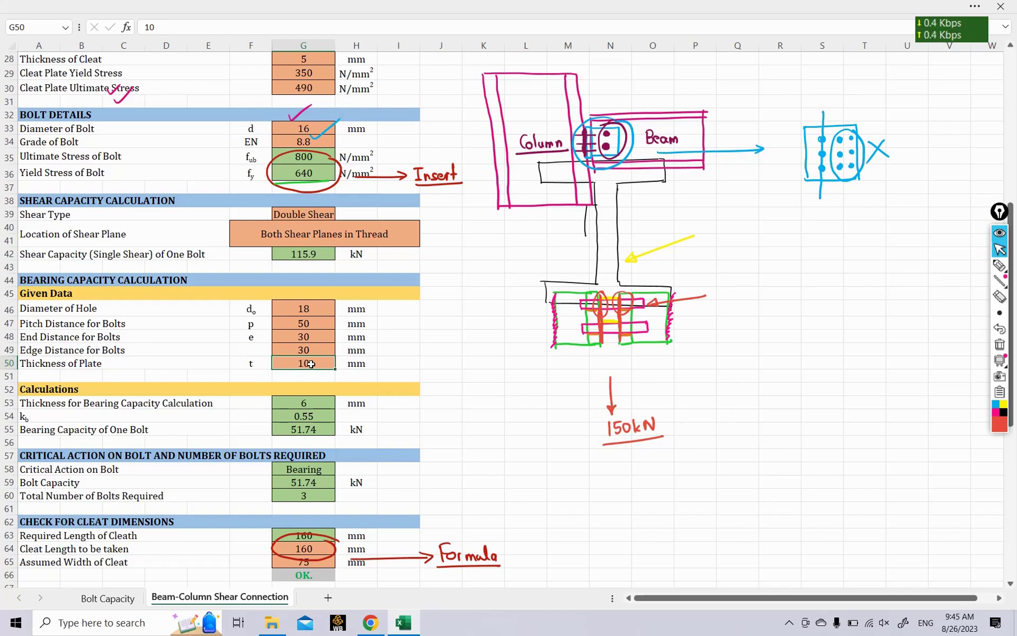
{"action": "type", "text": "6"}
{"action": "key", "text": "Return"}
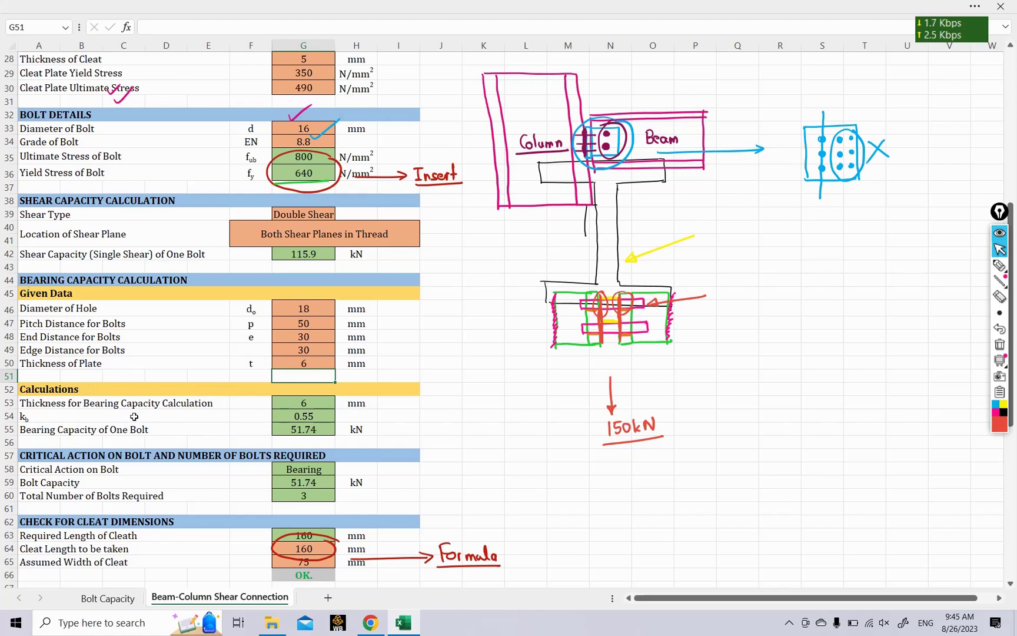
- Select the bearing thickness cell, switch the annotation pen to orange and write "Thickness of Plate for Bearing Calculation =" beside the beam section
{"action": "left_click", "coordinate": [328, 405]}
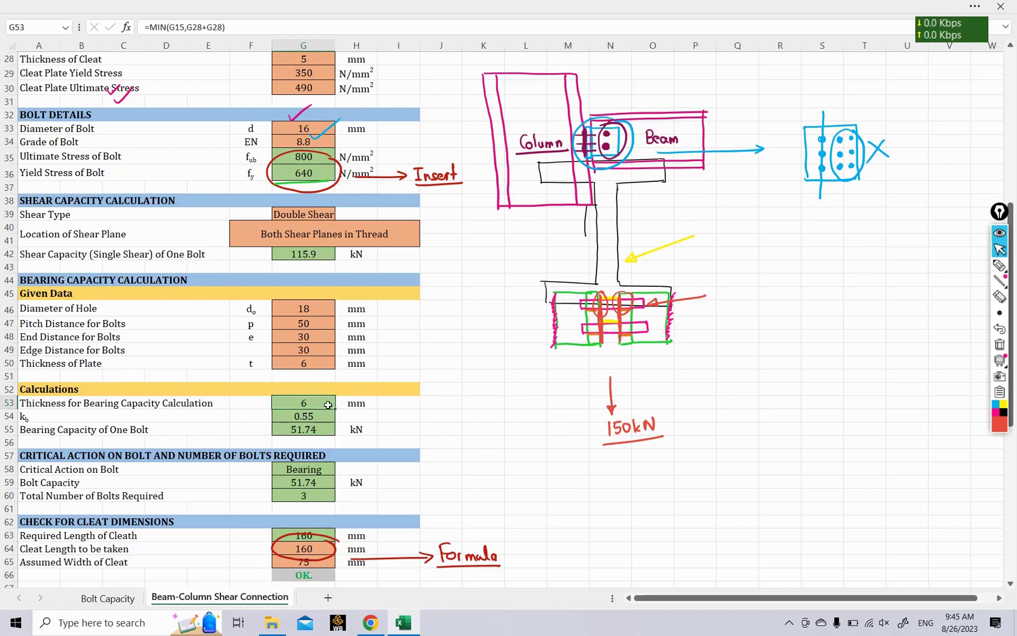
{"action": "left_click", "coordinate": [1001, 428]}
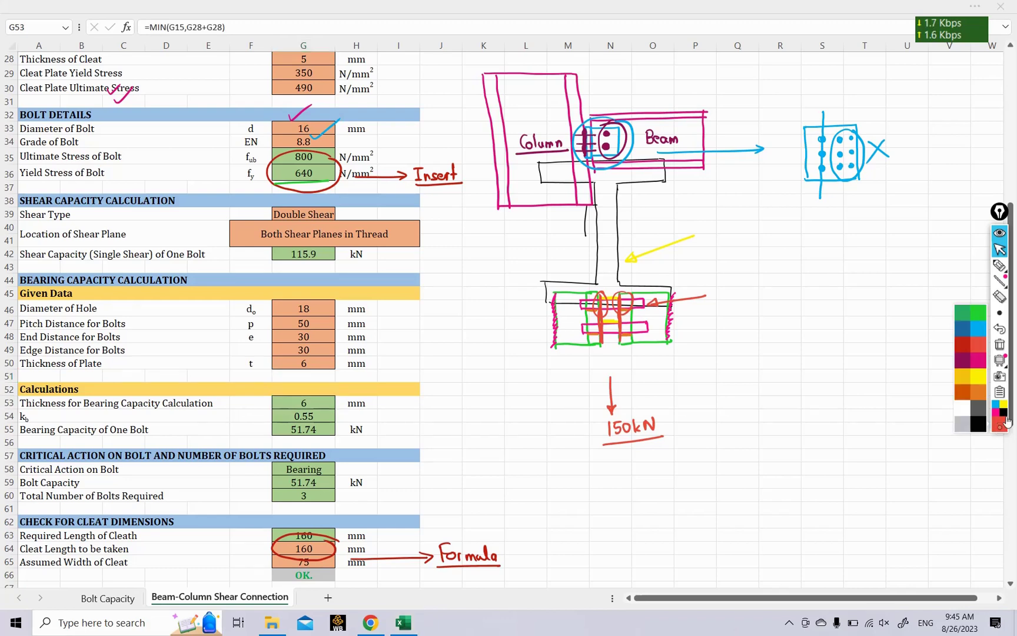
{"action": "left_click", "coordinate": [962, 391]}
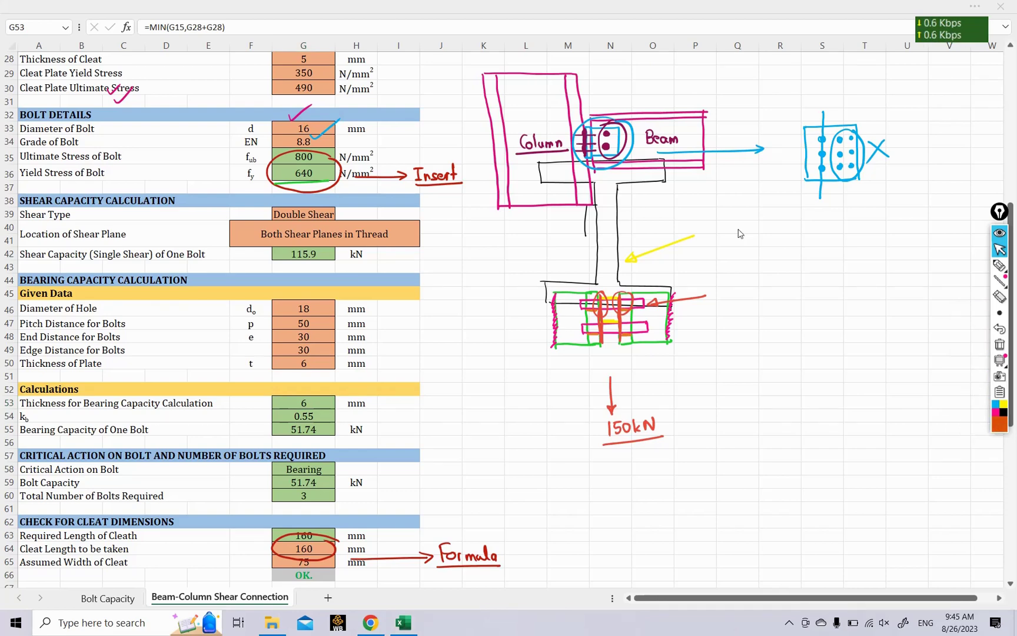
{"action": "left_click", "coordinate": [999, 264]}
{"action": "mouse_move", "coordinate": [709, 227]}
{"action": "left_mouse_down"}
{"action": "mouse_move", "coordinate": [855, 246]}
{"action": "mouse_move", "coordinate": [939, 238]}
{"action": "left_mouse_up"}
{"action": "left_click_drag", "start_coordinate": [729, 255], "coordinate": [798, 263]}
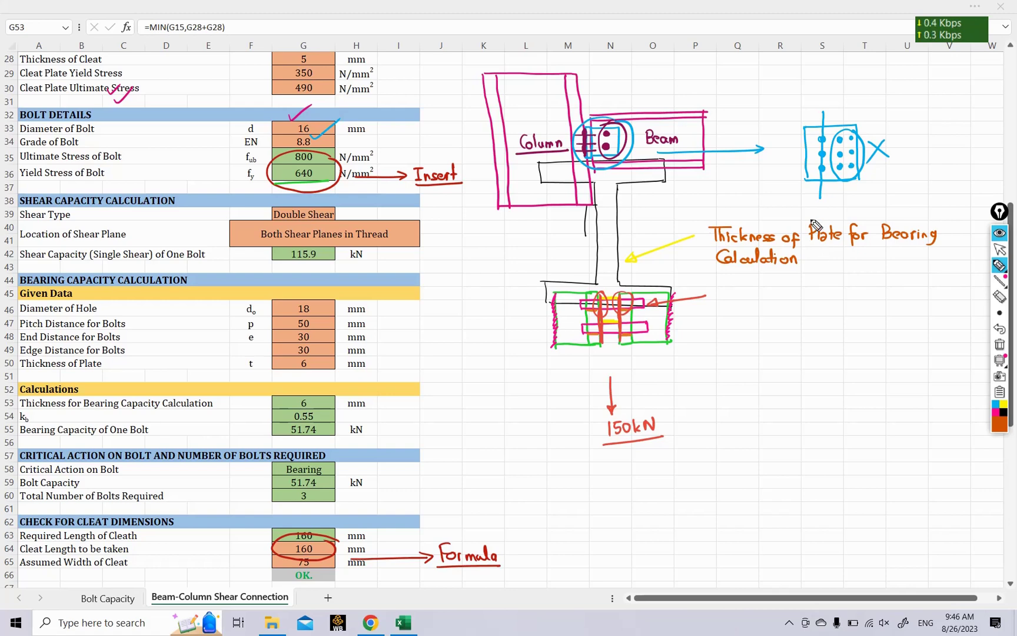
{"action": "left_click_drag", "start_coordinate": [805, 259], "coordinate": [814, 258]}
{"action": "left_click_drag", "start_coordinate": [805, 264], "coordinate": [815, 263]}
- Write "Min. (When Bolt is bearing on Beam Web, When Bolt is bearing on Cleat Leg)" below the thickness heading
{"action": "left_click_drag", "start_coordinate": [718, 291], "coordinate": [949, 291]}
{"action": "left_click", "coordinate": [758, 291]}
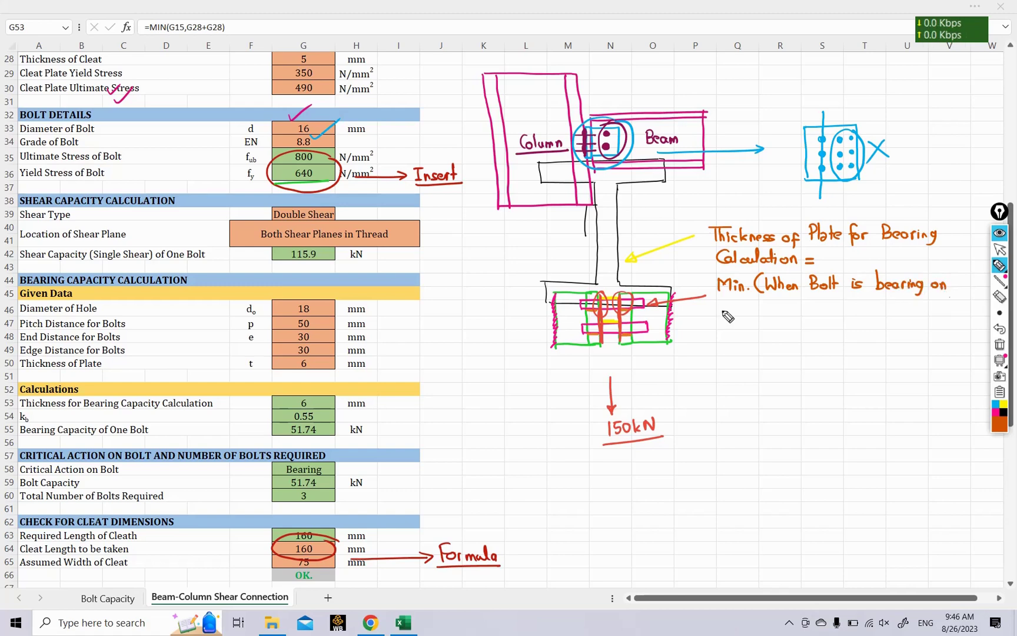
{"action": "mouse_move", "coordinate": [718, 304]}
{"action": "left_mouse_down"}
{"action": "mouse_move", "coordinate": [722, 318]}
{"action": "mouse_move", "coordinate": [796, 311]}
{"action": "mouse_move", "coordinate": [792, 323]}
{"action": "mouse_move", "coordinate": [831, 312]}
{"action": "mouse_move", "coordinate": [981, 311]}
{"action": "left_mouse_up"}
{"action": "mouse_move", "coordinate": [719, 334]}
{"action": "left_mouse_down"}
{"action": "mouse_move", "coordinate": [738, 351]}
{"action": "mouse_move", "coordinate": [767, 331]}
{"action": "mouse_move", "coordinate": [800, 349]}
{"action": "left_mouse_up"}
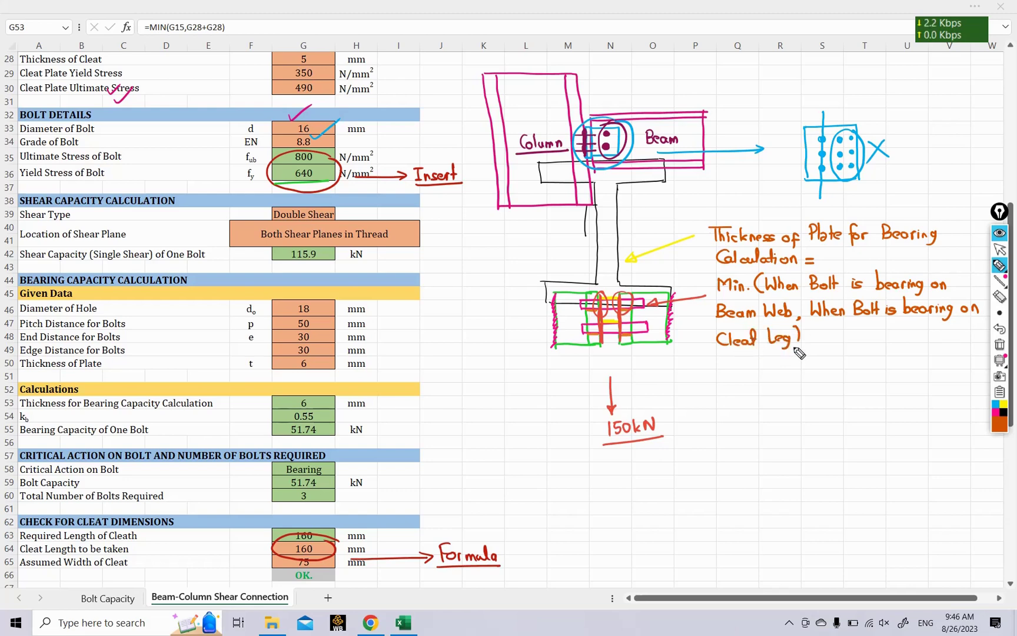
- Write "= Min. (6mm, (5+5)mm)" under the expression and underline its cleat leg condition
{"action": "mouse_move", "coordinate": [711, 381]}
{"action": "left_mouse_down"}
{"action": "mouse_move", "coordinate": [743, 367]}
{"action": "mouse_move", "coordinate": [780, 380]}
{"action": "left_mouse_up"}
{"action": "left_click", "coordinate": [767, 378]}
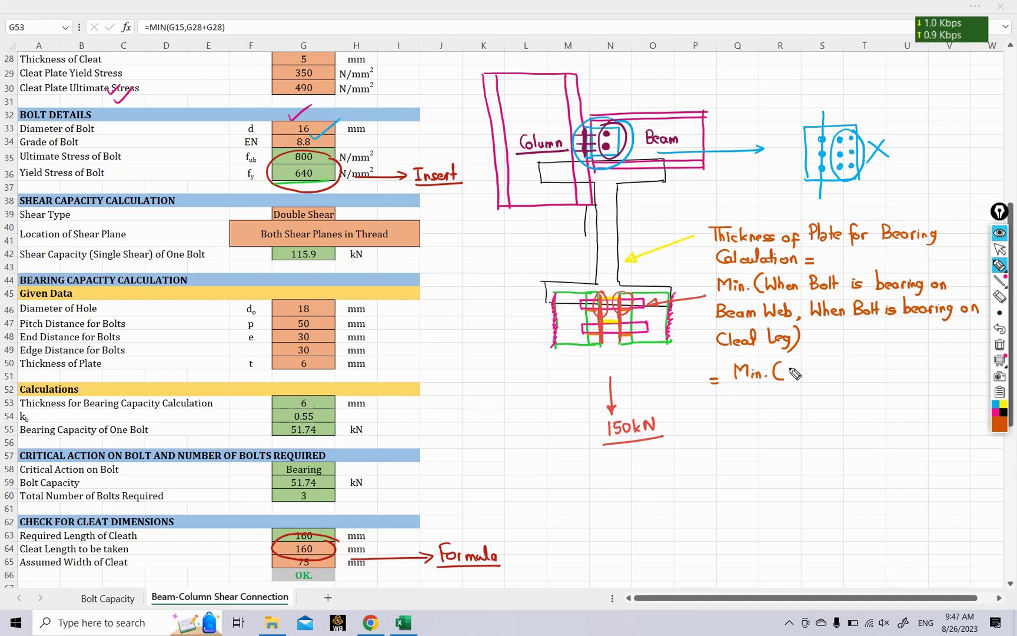
{"action": "mouse_move", "coordinate": [795, 366]}
{"action": "left_mouse_down"}
{"action": "mouse_move", "coordinate": [789, 377]}
{"action": "mouse_move", "coordinate": [822, 378]}
{"action": "left_mouse_up"}
{"action": "left_click_drag", "start_coordinate": [822, 377], "coordinate": [819, 383]}
{"action": "left_click_drag", "start_coordinate": [811, 318], "coordinate": [978, 318]}
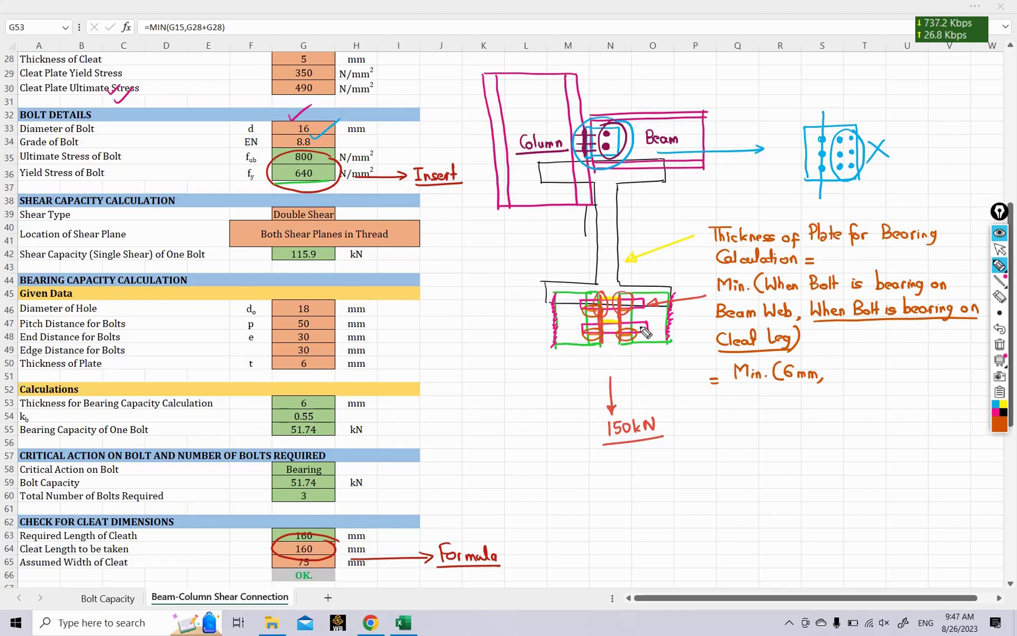
{"action": "mouse_move", "coordinate": [834, 364]}
{"action": "left_mouse_down"}
{"action": "mouse_move", "coordinate": [833, 379]}
{"action": "mouse_move", "coordinate": [870, 361]}
{"action": "mouse_move", "coordinate": [873, 373]}
{"action": "left_mouse_up"}
{"action": "mouse_move", "coordinate": [835, 360]}
{"action": "left_mouse_down"}
{"action": "mouse_move", "coordinate": [835, 380]}
{"action": "mouse_move", "coordinate": [900, 385]}
{"action": "left_mouse_up"}
- Simplify the expression to "= Min. (6,10)" and "= 6mm", and circle and underline the final thickness
{"action": "left_click_drag", "start_coordinate": [717, 403], "coordinate": [727, 410]}
{"action": "mouse_move", "coordinate": [735, 410]}
{"action": "left_mouse_down"}
{"action": "mouse_move", "coordinate": [748, 396]}
{"action": "mouse_move", "coordinate": [757, 409]}
{"action": "left_mouse_up"}
{"action": "left_click_drag", "start_coordinate": [761, 409], "coordinate": [770, 409]}
{"action": "mouse_move", "coordinate": [783, 394]}
{"action": "left_mouse_down"}
{"action": "mouse_move", "coordinate": [781, 408]}
{"action": "mouse_move", "coordinate": [794, 406]}
{"action": "left_mouse_up"}
{"action": "left_click_drag", "start_coordinate": [805, 406], "coordinate": [817, 395]}
{"action": "left_click_drag", "start_coordinate": [820, 392], "coordinate": [822, 408]}
{"action": "mouse_move", "coordinate": [717, 427]}
{"action": "left_mouse_down"}
{"action": "mouse_move", "coordinate": [773, 430]}
{"action": "mouse_move", "coordinate": [751, 422]}
{"action": "left_mouse_up"}
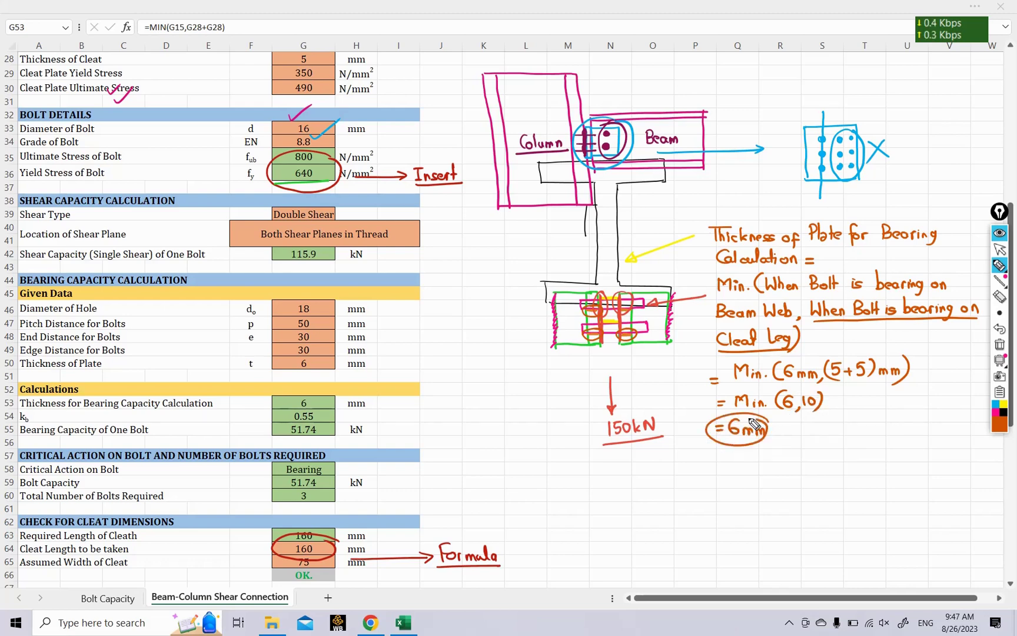
{"action": "left_click_drag", "start_coordinate": [697, 446], "coordinate": [775, 443]}
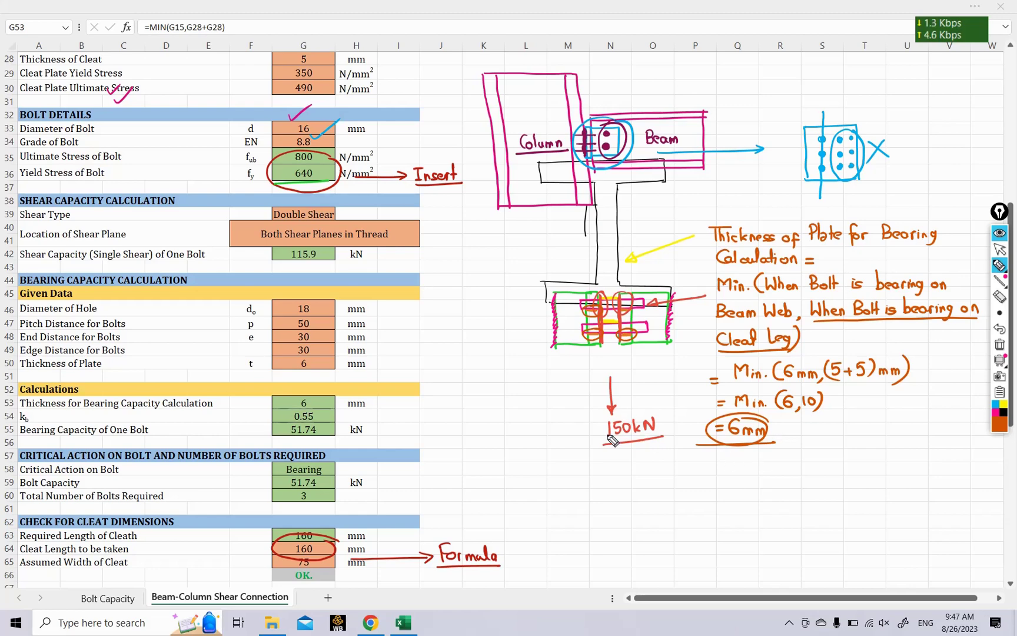
- Leave annotation mode and examine the formulas in the bearing thickness and kb cells
{"action": "left_click", "coordinate": [1000, 264]}
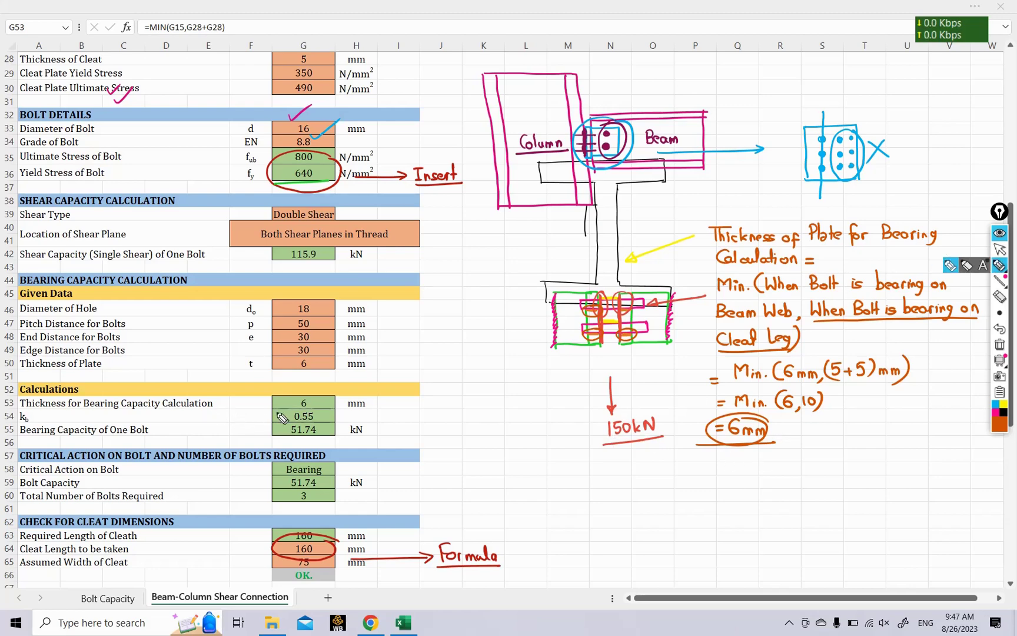
{"action": "left_click", "coordinate": [999, 249]}
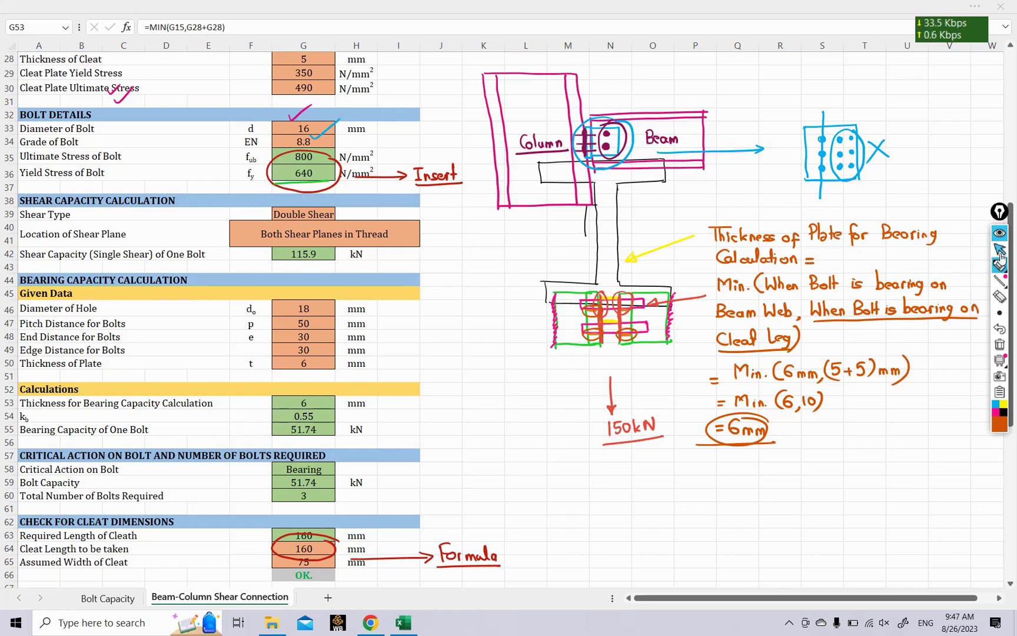
{"action": "left_click", "coordinate": [299, 403]}
{"action": "left_click", "coordinate": [311, 416]}
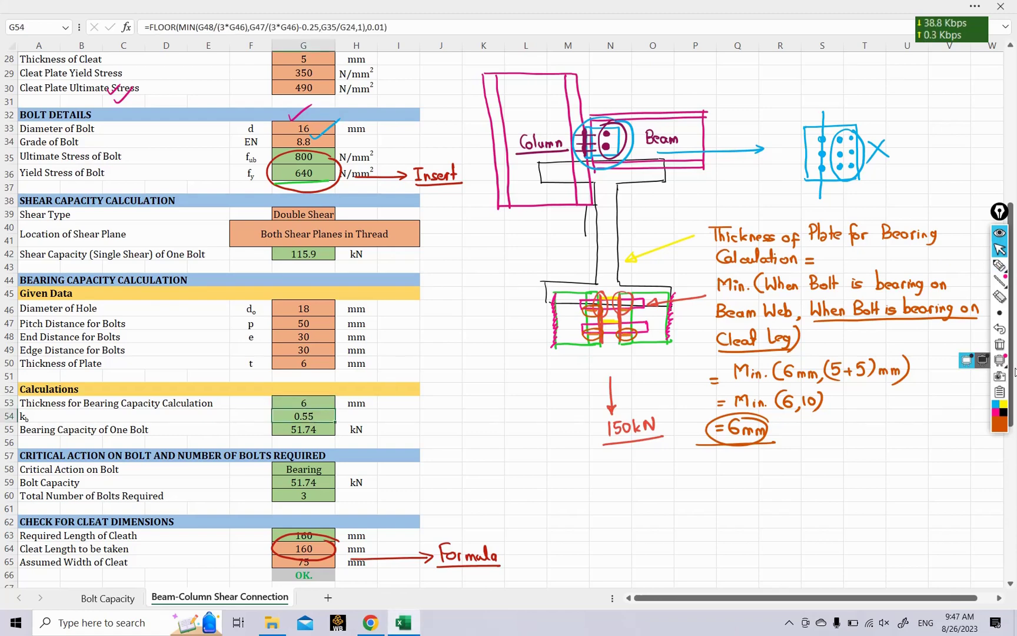
- Switch the annotation pen to magenta and write "kb = min. (e/3do, p/3do - 0.25, fub/fu, 1)" below the thickness calculation
{"action": "left_click", "coordinate": [999, 265]}
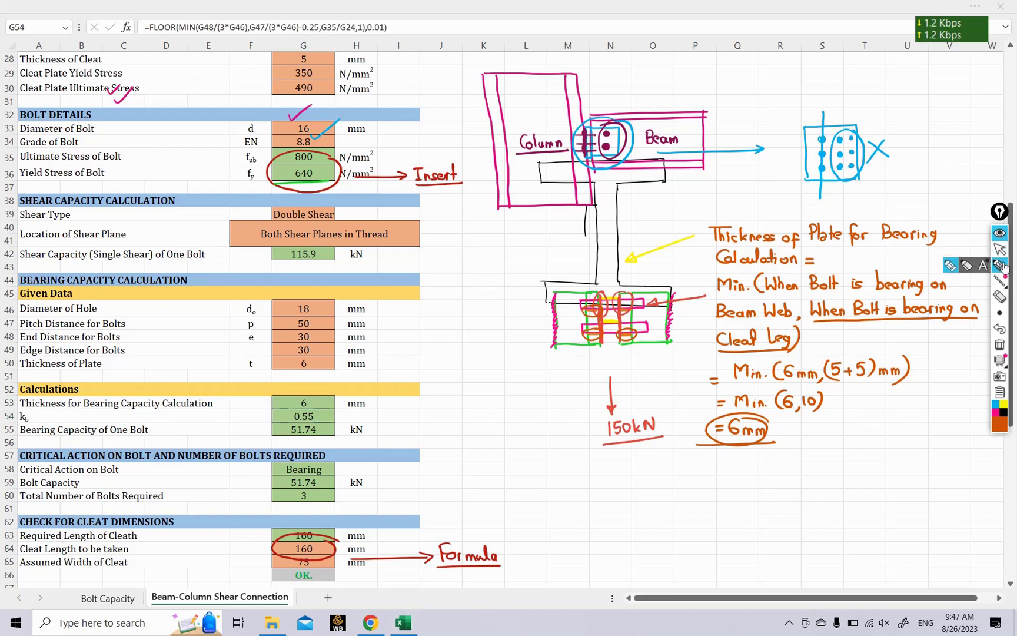
{"action": "left_click", "coordinate": [1000, 423]}
{"action": "left_click", "coordinate": [980, 363]}
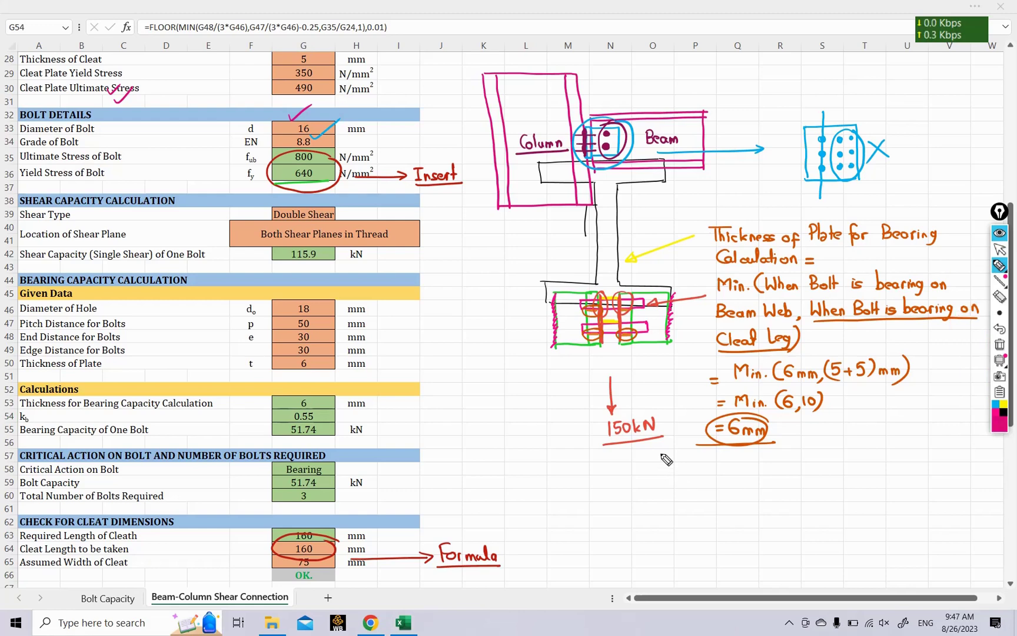
{"action": "left_click_drag", "start_coordinate": [662, 452], "coordinate": [663, 475]}
{"action": "mouse_move", "coordinate": [669, 460]}
{"action": "left_mouse_down"}
{"action": "mouse_move", "coordinate": [676, 477]}
{"action": "mouse_move", "coordinate": [689, 467]}
{"action": "left_mouse_up"}
{"action": "left_click_drag", "start_coordinate": [682, 473], "coordinate": [715, 475]}
{"action": "mouse_move", "coordinate": [718, 475]}
{"action": "left_mouse_down"}
{"action": "mouse_move", "coordinate": [739, 487]}
{"action": "mouse_move", "coordinate": [769, 455]}
{"action": "mouse_move", "coordinate": [749, 469]}
{"action": "mouse_move", "coordinate": [786, 466]}
{"action": "mouse_move", "coordinate": [756, 490]}
{"action": "mouse_move", "coordinate": [778, 490]}
{"action": "mouse_move", "coordinate": [814, 456]}
{"action": "mouse_move", "coordinate": [846, 460]}
{"action": "mouse_move", "coordinate": [816, 486]}
{"action": "mouse_move", "coordinate": [834, 486]}
{"action": "mouse_move", "coordinate": [861, 463]}
{"action": "mouse_move", "coordinate": [869, 472]}
{"action": "mouse_move", "coordinate": [874, 457]}
{"action": "mouse_move", "coordinate": [897, 471]}
{"action": "mouse_move", "coordinate": [908, 459]}
{"action": "mouse_move", "coordinate": [916, 474]}
{"action": "mouse_move", "coordinate": [935, 452]}
{"action": "mouse_move", "coordinate": [955, 467]}
{"action": "mouse_move", "coordinate": [933, 490]}
{"action": "left_mouse_up"}
{"action": "left_click", "coordinate": [714, 465]}
{"action": "left_click", "coordinate": [728, 472]}
{"action": "left_click_drag", "start_coordinate": [931, 481], "coordinate": [963, 471]}
{"action": "left_click_drag", "start_coordinate": [975, 456], "coordinate": [951, 497]}
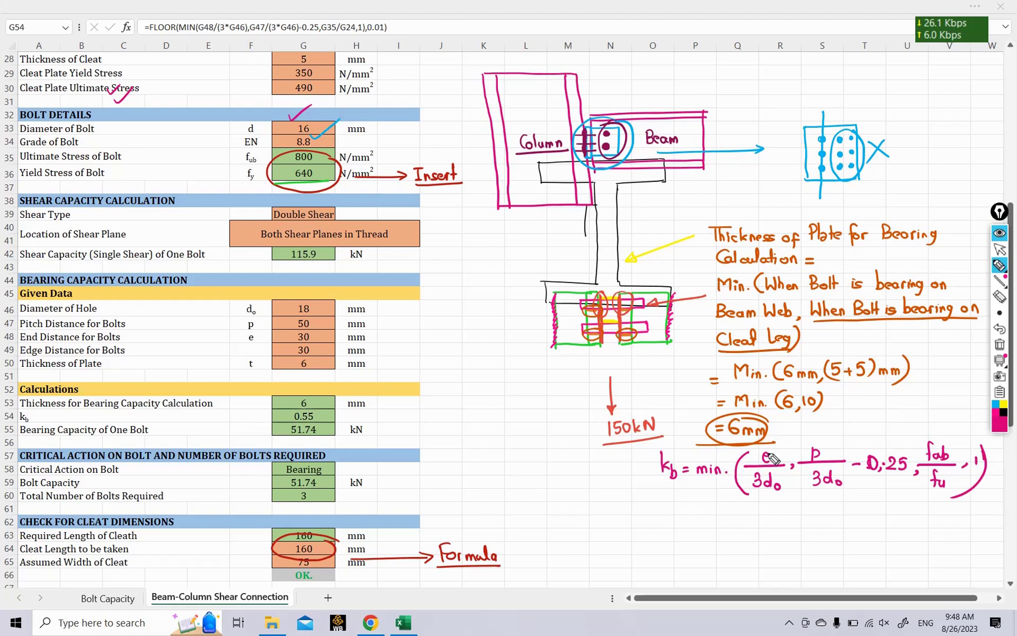
- Circle e in the kb formula, label it with an underlined 30mm, and double-underline the 3do below it
{"action": "mouse_move", "coordinate": [776, 449]}
{"action": "left_mouse_down"}
{"action": "mouse_move", "coordinate": [755, 467]}
{"action": "mouse_move", "coordinate": [794, 442]}
{"action": "left_mouse_up"}
{"action": "left_click_drag", "start_coordinate": [801, 432], "coordinate": [843, 431]}
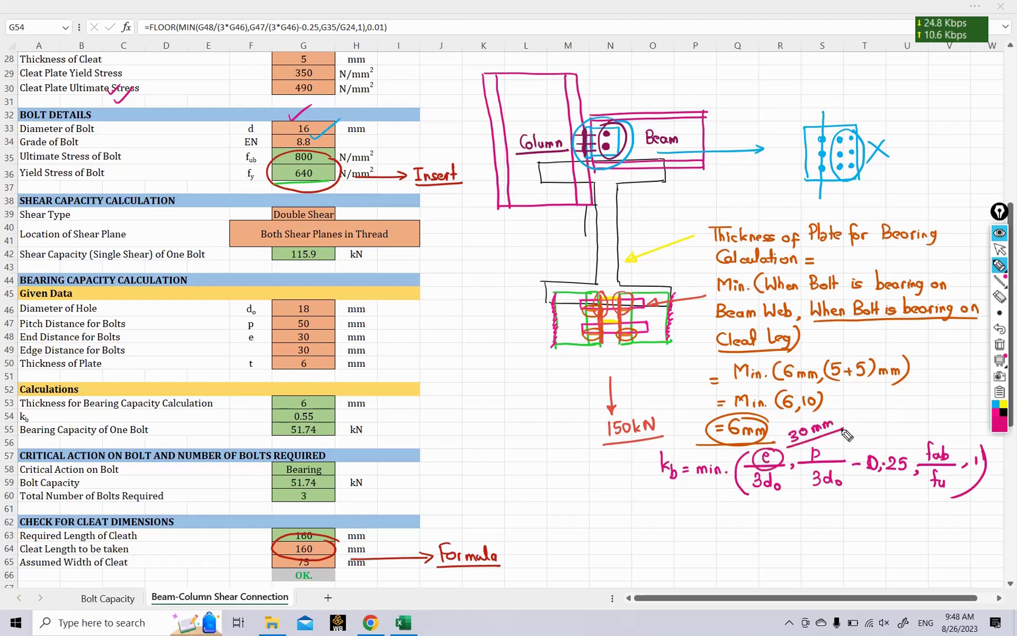
{"action": "left_click_drag", "start_coordinate": [761, 496], "coordinate": [779, 494]}
{"action": "left_click_drag", "start_coordinate": [762, 500], "coordinate": [780, 498]}
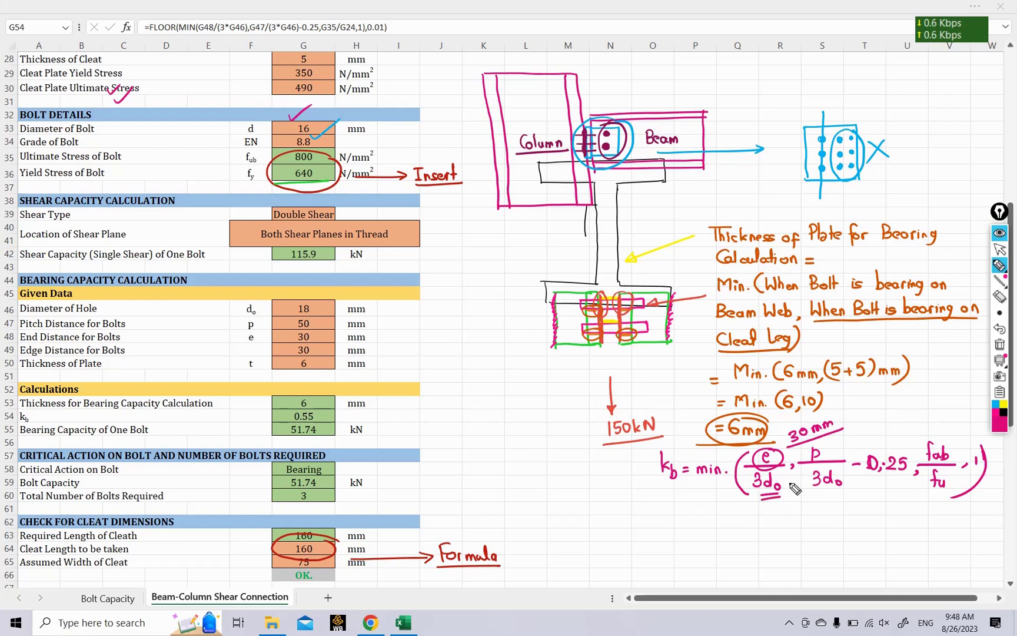
- Circle p and fub in the kb formula, underline the whole bracketed expression, and circle the kb value in the sheet
{"action": "mouse_move", "coordinate": [836, 444]}
{"action": "left_mouse_down"}
{"action": "mouse_move", "coordinate": [824, 464]}
{"action": "mouse_move", "coordinate": [830, 442]}
{"action": "left_mouse_up"}
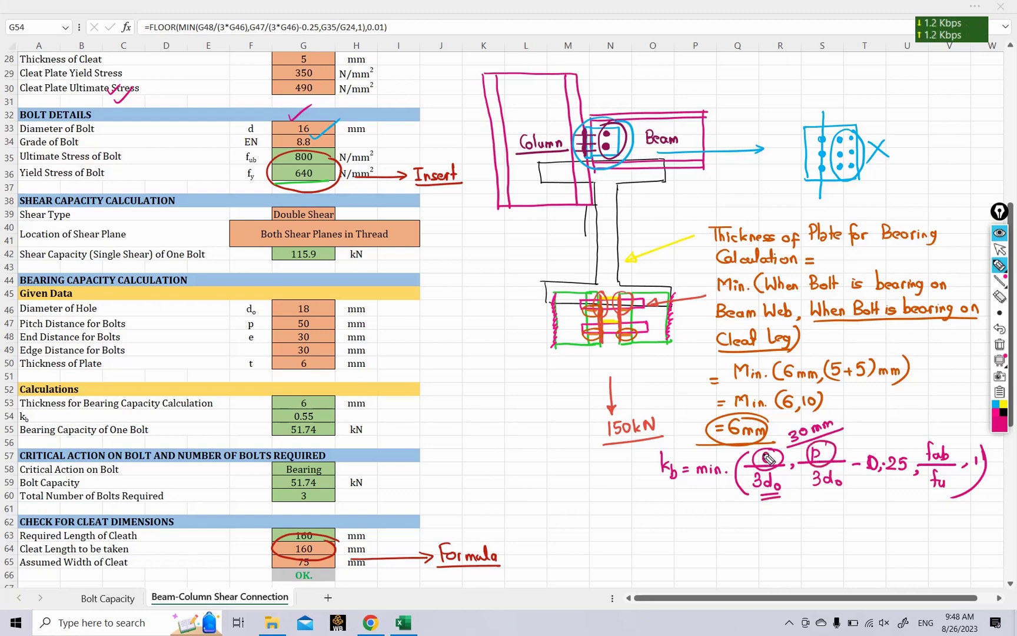
{"action": "left_click_drag", "start_coordinate": [951, 442], "coordinate": [936, 435]}
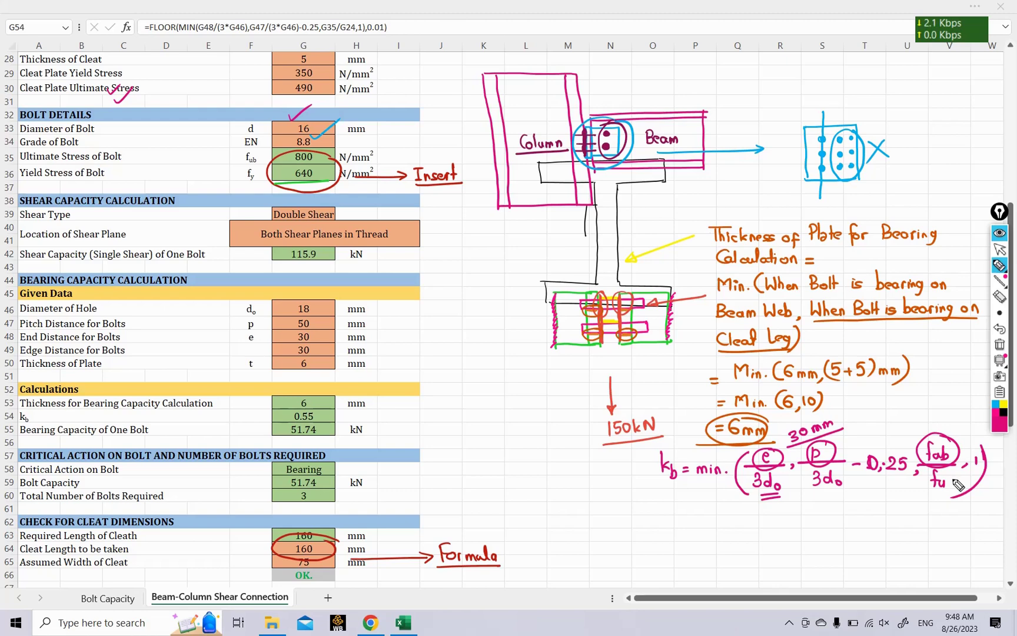
{"action": "left_click_drag", "start_coordinate": [735, 512], "coordinate": [980, 505]}
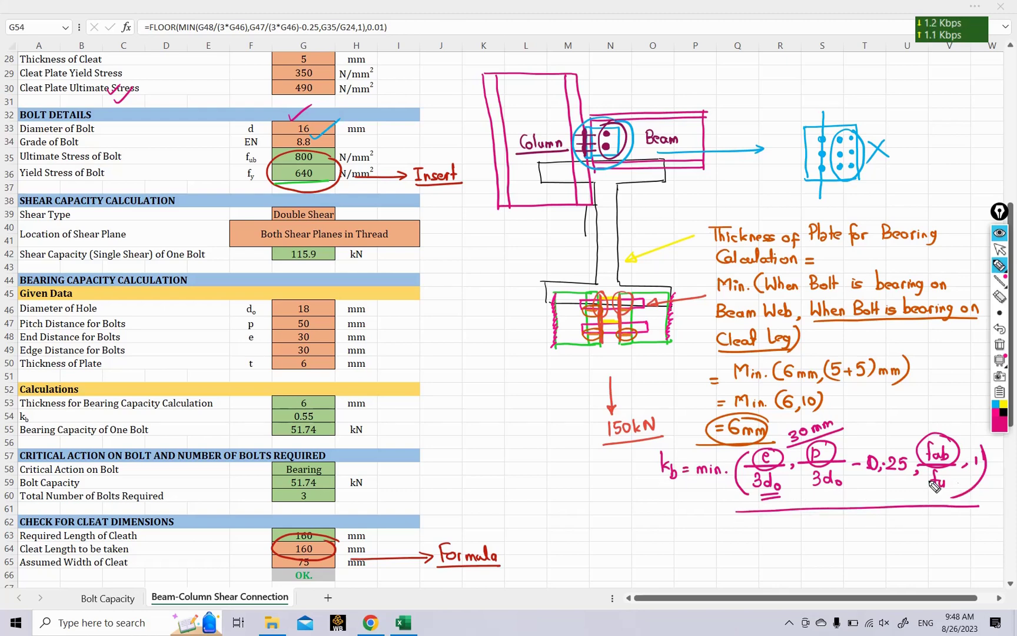
{"action": "mouse_move", "coordinate": [314, 402]}
{"action": "left_mouse_down"}
{"action": "mouse_move", "coordinate": [330, 422]}
{"action": "mouse_move", "coordinate": [321, 402]}
{"action": "left_mouse_up"}
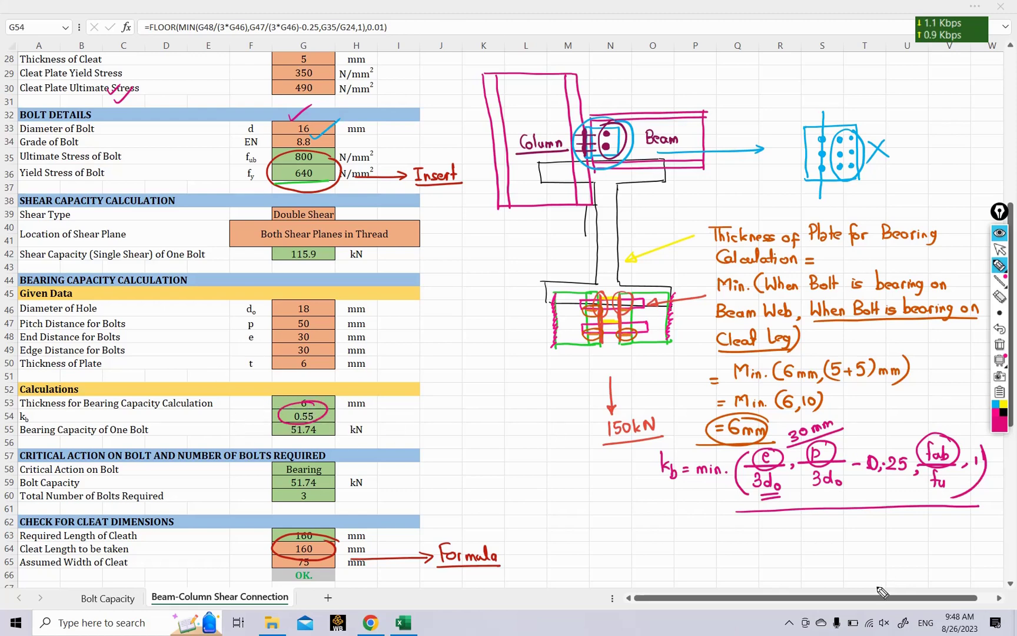
{"action": "left_click", "coordinate": [1001, 250]}
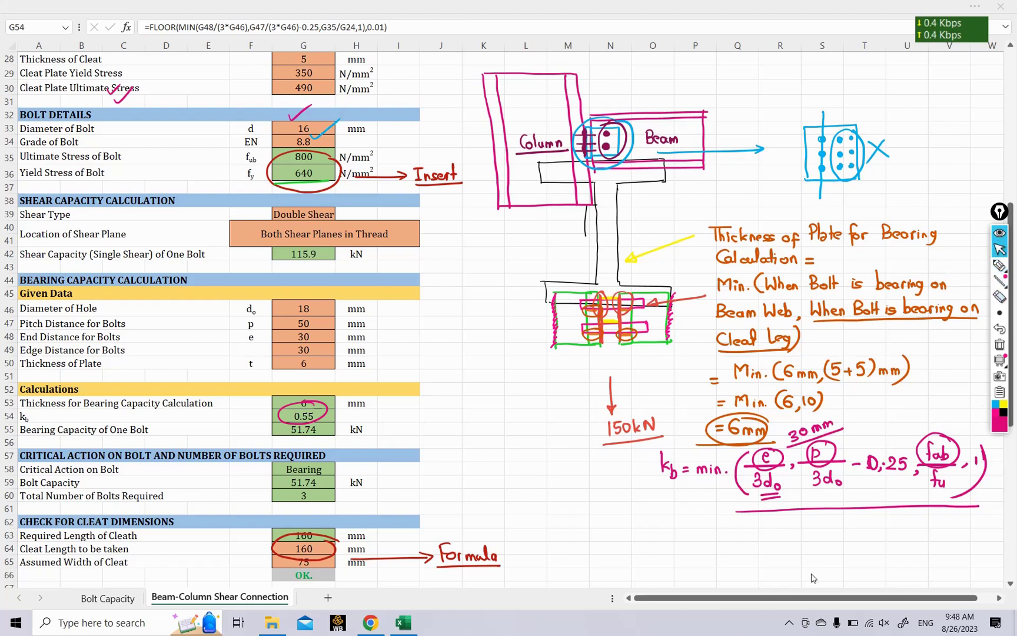
{"action": "left_click", "coordinate": [789, 622]}
{"action": "left_click", "coordinate": [815, 543]}
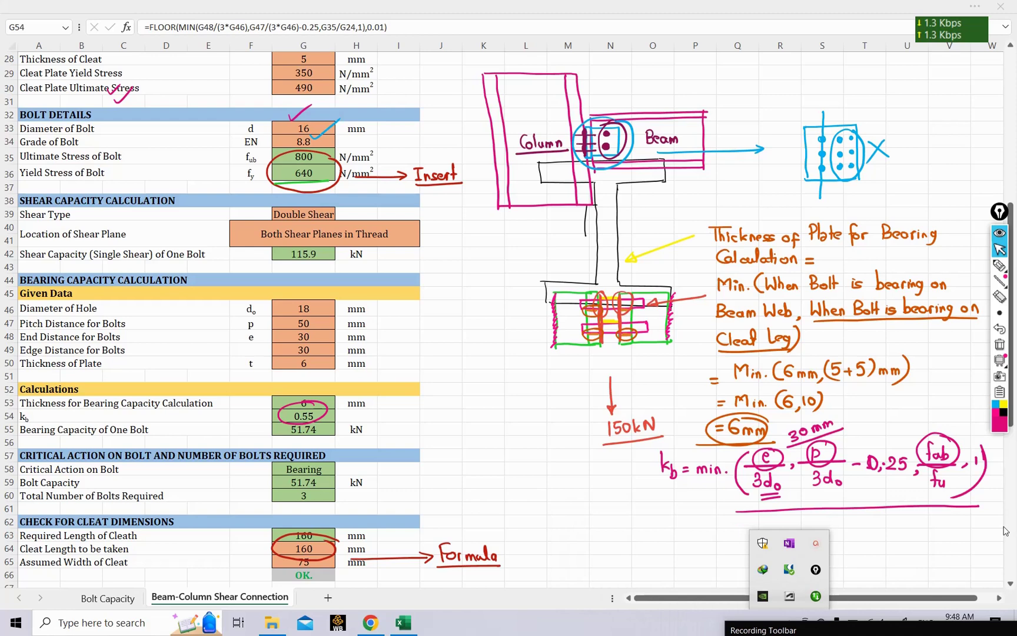
{"action": "left_click", "coordinate": [699, 554]}
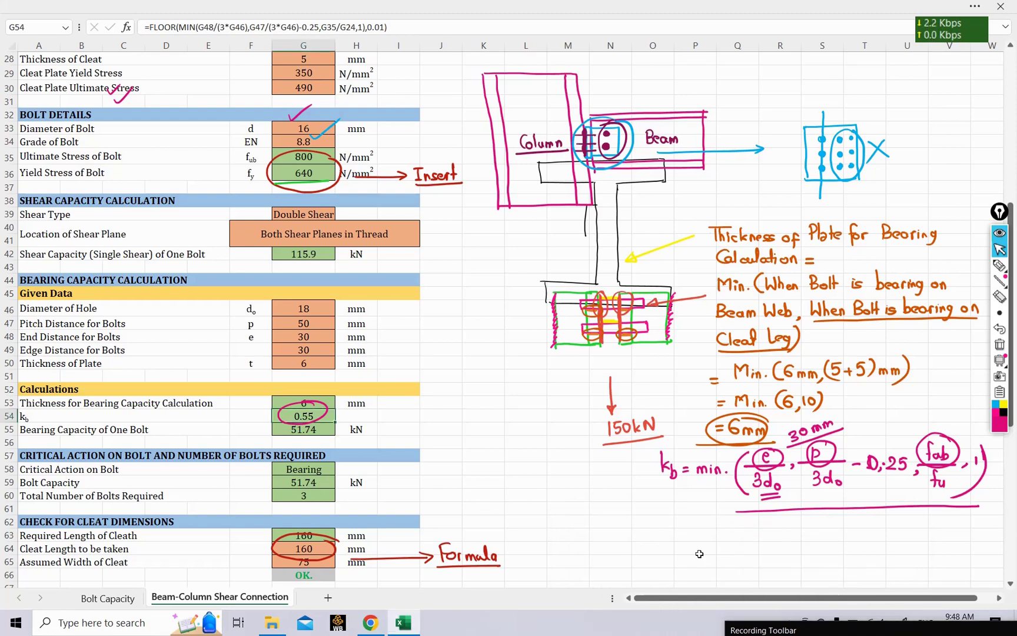
- Circle the bearing capacity of one bolt and write "2.5 kb d t fu" below the kb formula, with an arrow from kb to it
{"action": "left_click", "coordinate": [999, 266]}
{"action": "mouse_move", "coordinate": [322, 423]}
{"action": "left_mouse_down"}
{"action": "mouse_move", "coordinate": [306, 422]}
{"action": "mouse_move", "coordinate": [321, 423]}
{"action": "left_mouse_up"}
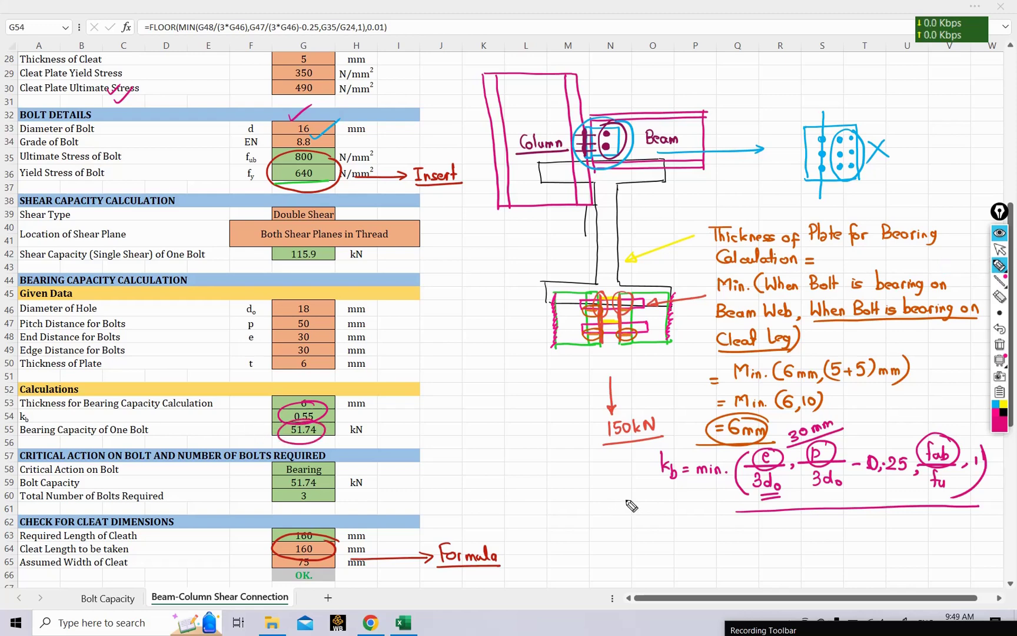
{"action": "left_click_drag", "start_coordinate": [639, 520], "coordinate": [678, 539]}
{"action": "left_click", "coordinate": [649, 530]}
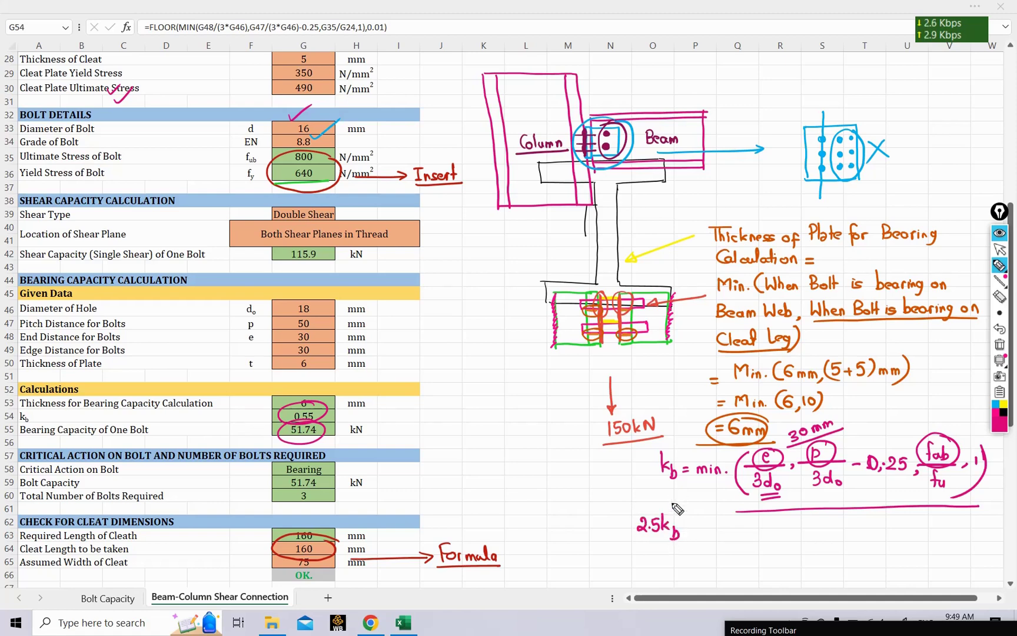
{"action": "mouse_move", "coordinate": [673, 483]}
{"action": "left_mouse_down"}
{"action": "mouse_move", "coordinate": [674, 506]}
{"action": "mouse_move", "coordinate": [696, 532]}
{"action": "left_mouse_up"}
{"action": "mouse_move", "coordinate": [690, 520]}
{"action": "left_mouse_down"}
{"action": "mouse_move", "coordinate": [700, 519]}
{"action": "mouse_move", "coordinate": [704, 538]}
{"action": "mouse_move", "coordinate": [715, 529]}
{"action": "left_mouse_up"}
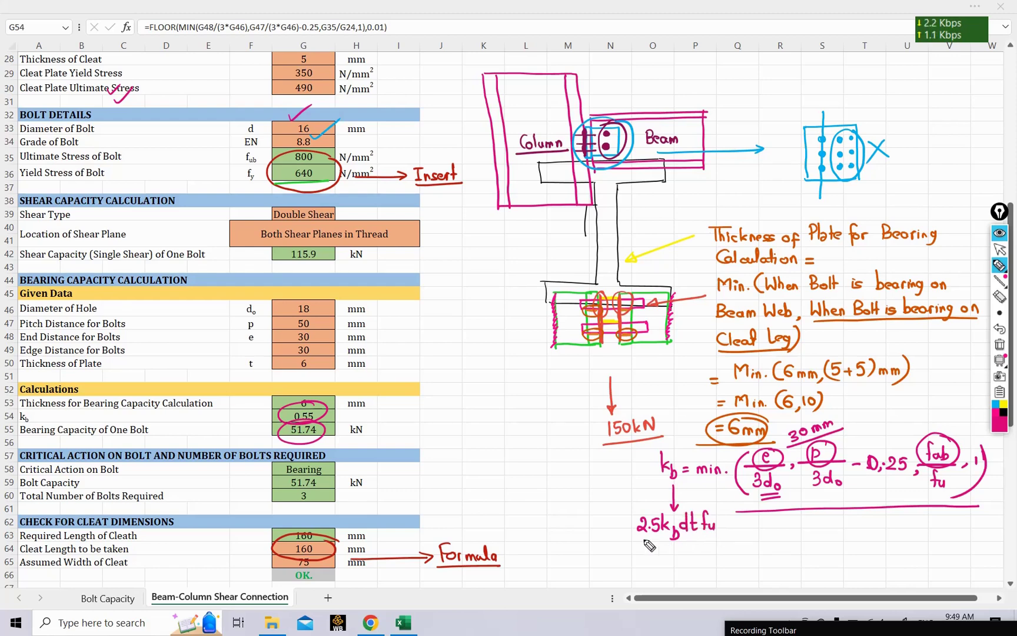
- Underline the 2.5 kb d t fu formula, circle fu, label it with an underlined "bolt/plate stress", and leave annotation mode
{"action": "mouse_move", "coordinate": [623, 542]}
{"action": "left_mouse_down"}
{"action": "mouse_move", "coordinate": [736, 536]}
{"action": "mouse_move", "coordinate": [723, 511]}
{"action": "mouse_move", "coordinate": [771, 538]}
{"action": "mouse_move", "coordinate": [889, 533]}
{"action": "left_mouse_up"}
{"action": "left_click_drag", "start_coordinate": [763, 550], "coordinate": [894, 546]}
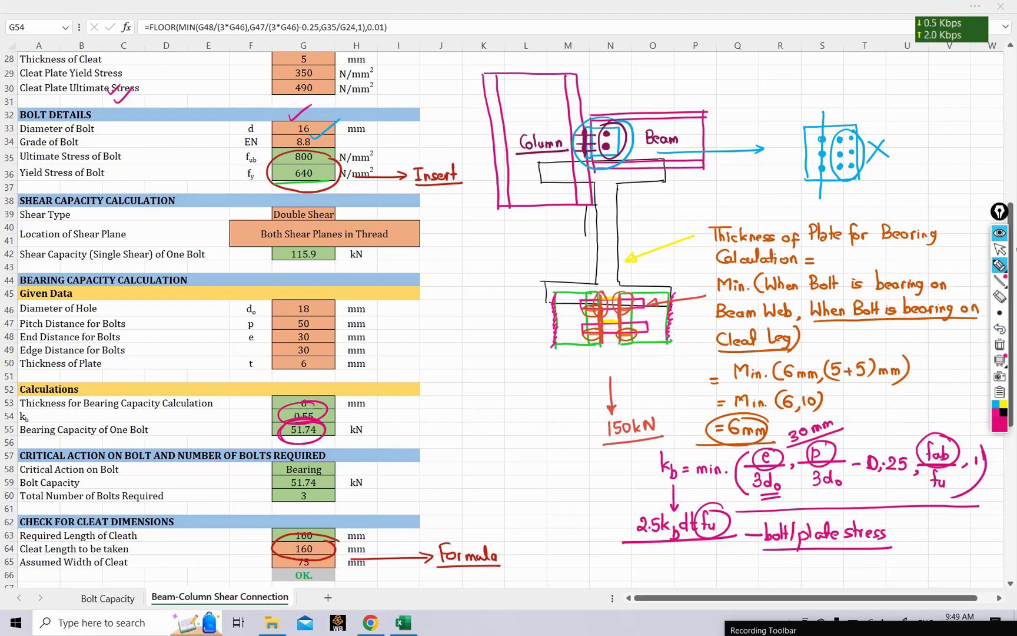
{"action": "left_click", "coordinate": [999, 250]}
- Examine the formulas for the critical action on bolt, the bolt capacity and the total number of bolts required
{"action": "scroll", "coordinate": [279, 429], "scroll_direction": "down", "scroll_amount": 2}
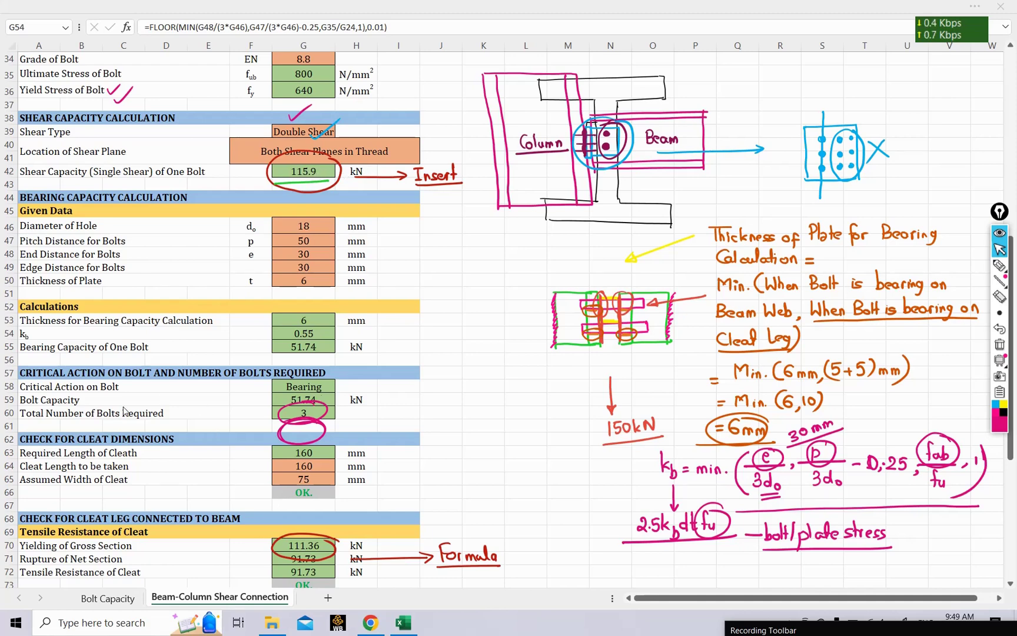
{"action": "left_click", "coordinate": [302, 386]}
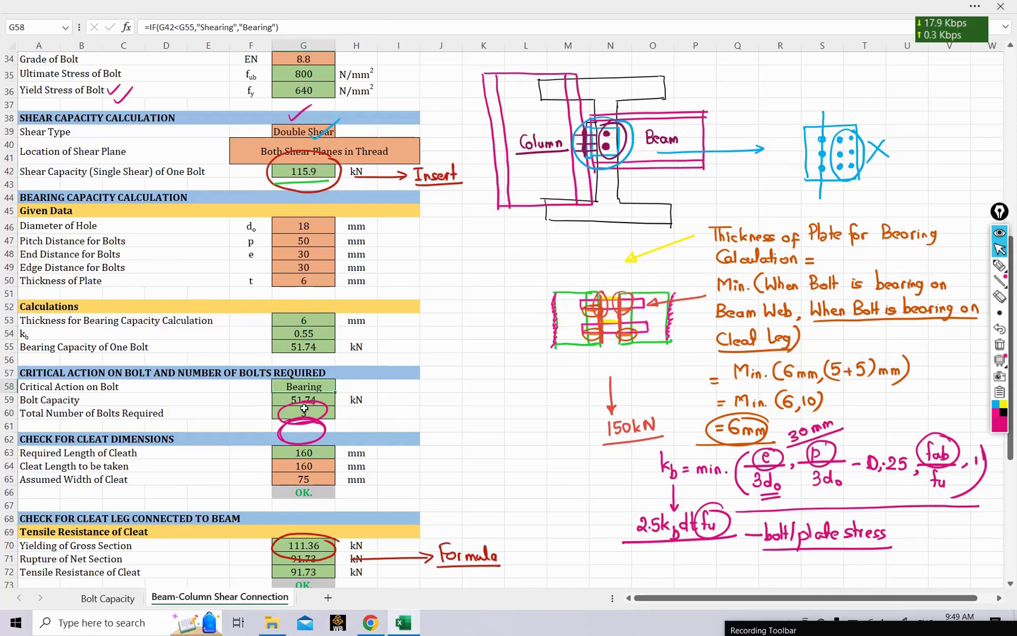
{"action": "left_click", "coordinate": [300, 401]}
{"action": "scroll", "coordinate": [306, 380], "scroll_direction": "down", "scroll_amount": 1}
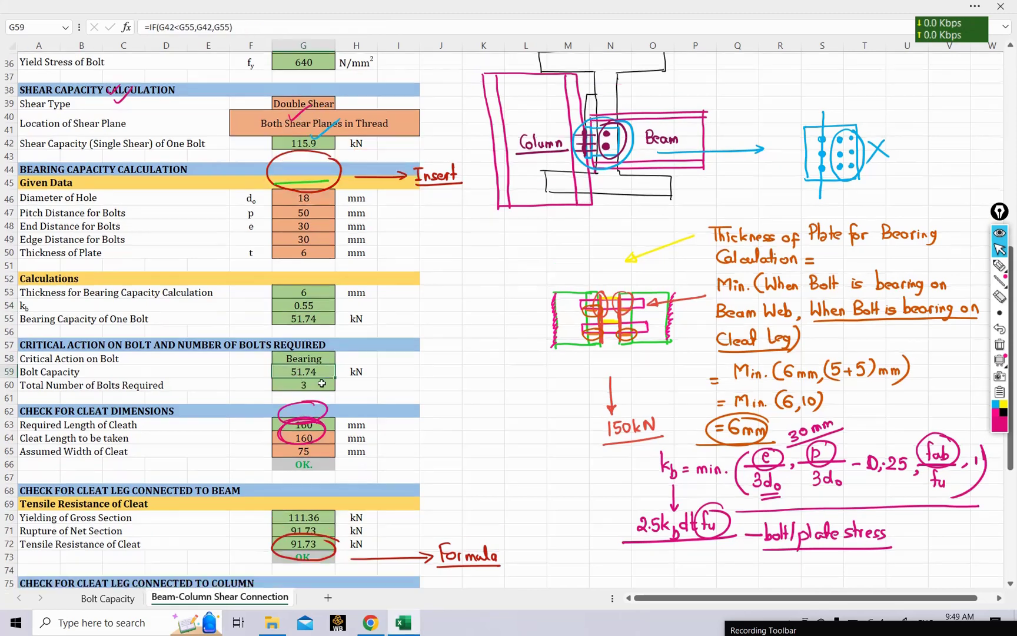
{"action": "left_click", "coordinate": [310, 367]}
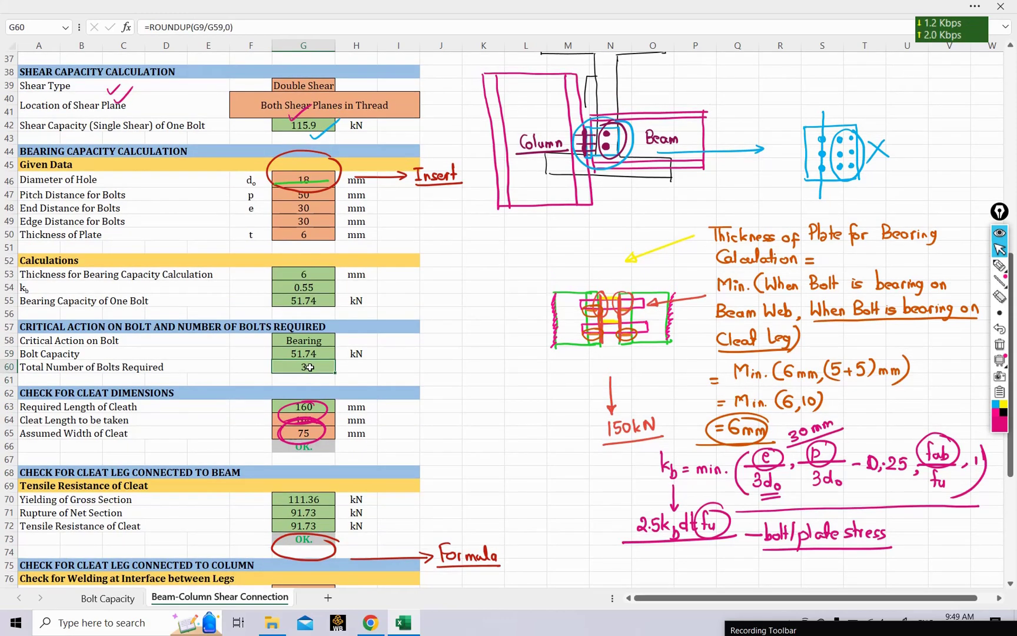
- Switch the annotation pen to green, circle the total number of bolts required, and draw an arrow from it into the sketch area
{"action": "left_click", "coordinate": [1003, 411]}
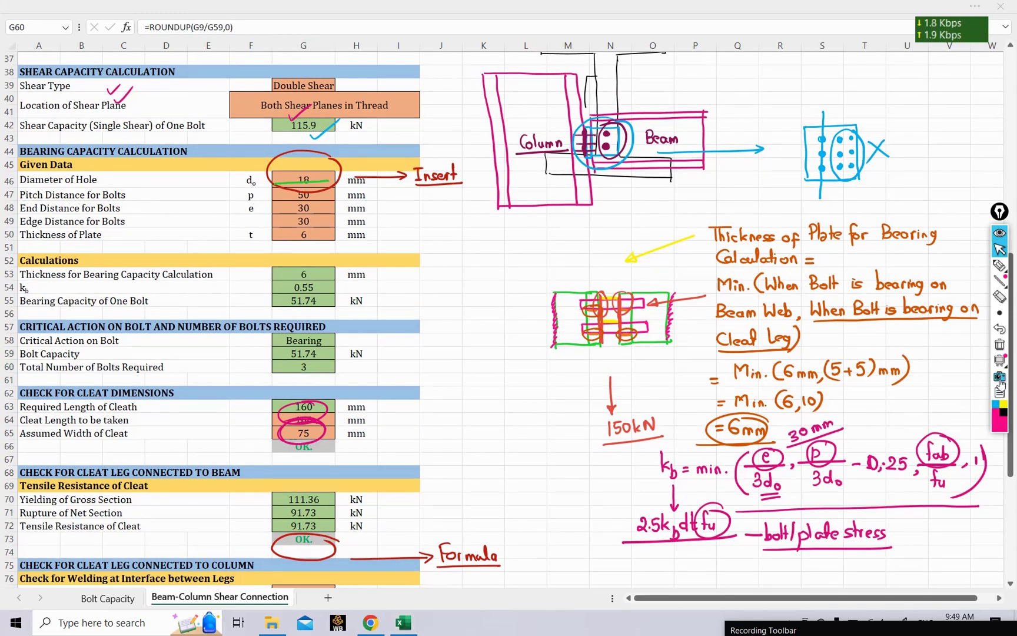
{"action": "left_click", "coordinate": [998, 428]}
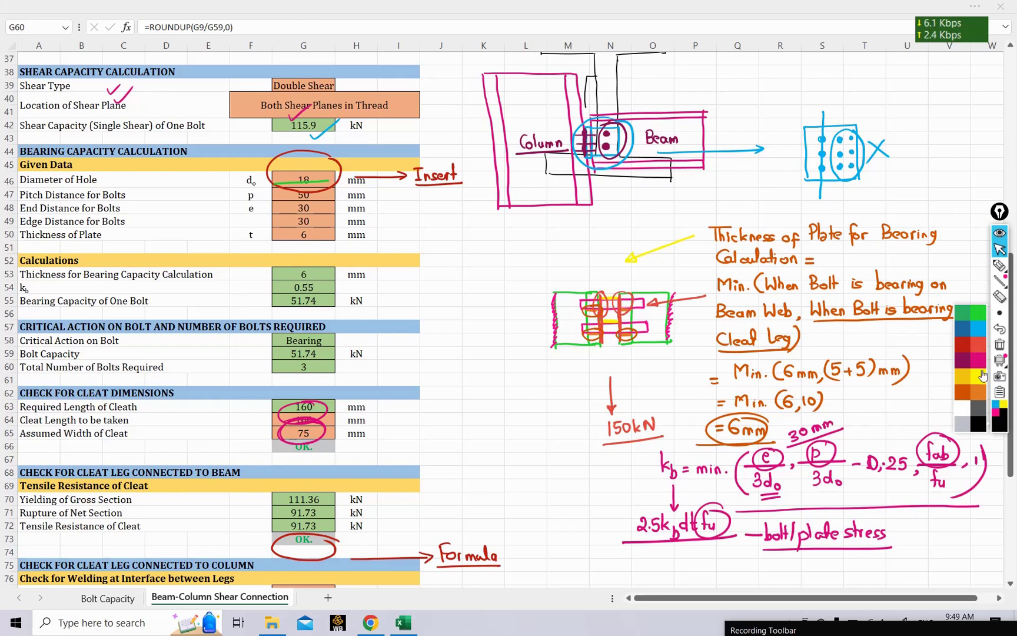
{"action": "left_click", "coordinate": [964, 319]}
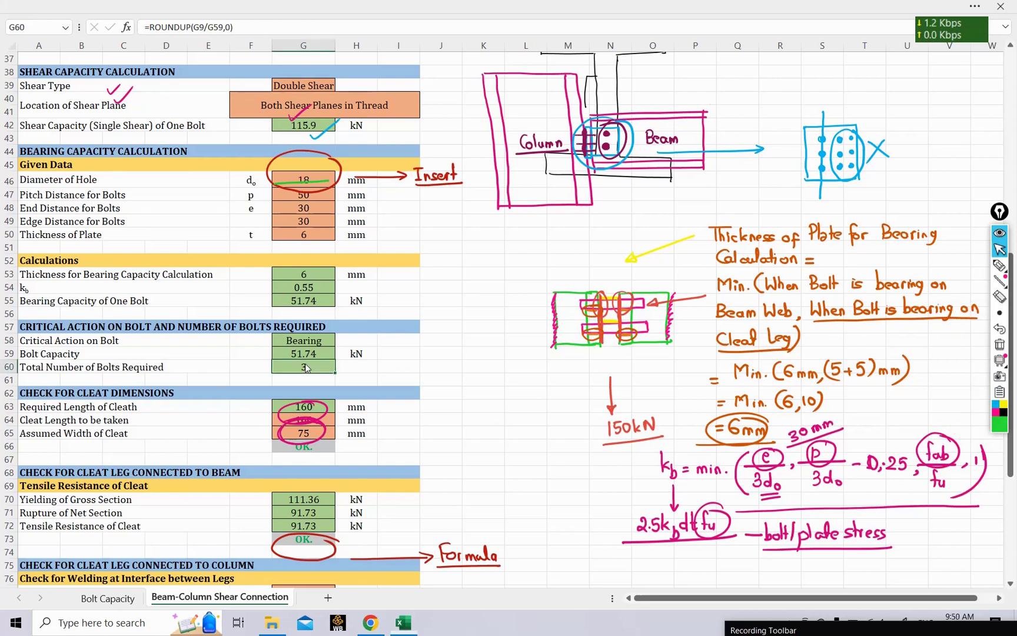
{"action": "scroll", "coordinate": [300, 370], "scroll_direction": "right", "scroll_amount": 1}
{"action": "left_click", "coordinate": [1001, 265]}
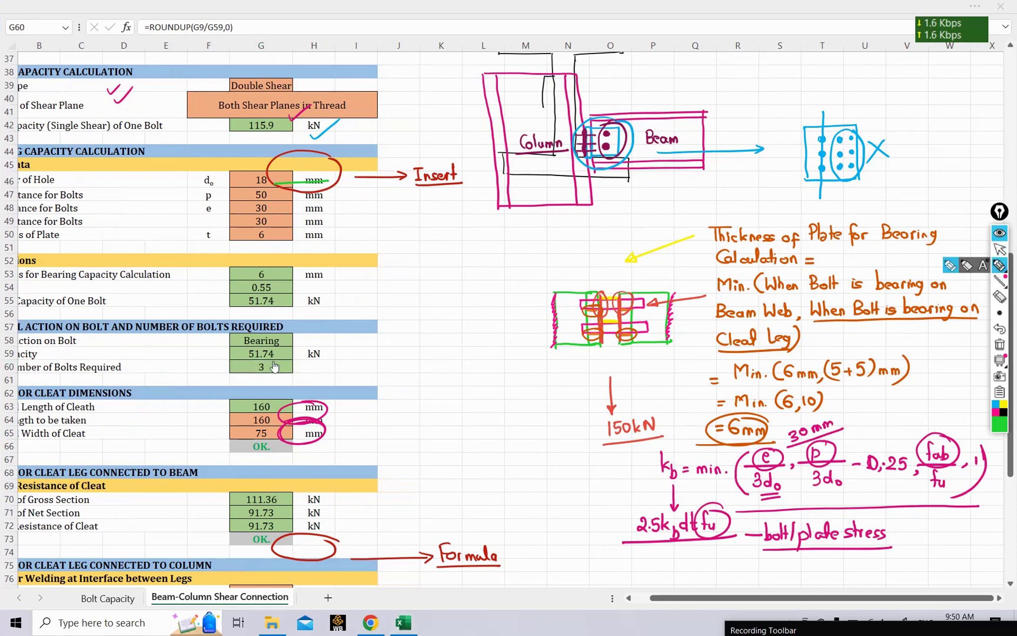
{"action": "mouse_move", "coordinate": [270, 360]}
{"action": "left_mouse_down"}
{"action": "mouse_move", "coordinate": [399, 366]}
{"action": "mouse_move", "coordinate": [439, 335]}
{"action": "mouse_move", "coordinate": [433, 348]}
{"action": "left_mouse_up"}
- Write the bolt count calculation "150kN / 51.74kN = 2.89 ≈ 3" at the arrow and circle the 3
{"action": "left_click_drag", "start_coordinate": [445, 336], "coordinate": [451, 346]}
{"action": "mouse_move", "coordinate": [458, 335]}
{"action": "left_mouse_down"}
{"action": "mouse_move", "coordinate": [460, 346]}
{"action": "mouse_move", "coordinate": [473, 332]}
{"action": "left_mouse_up"}
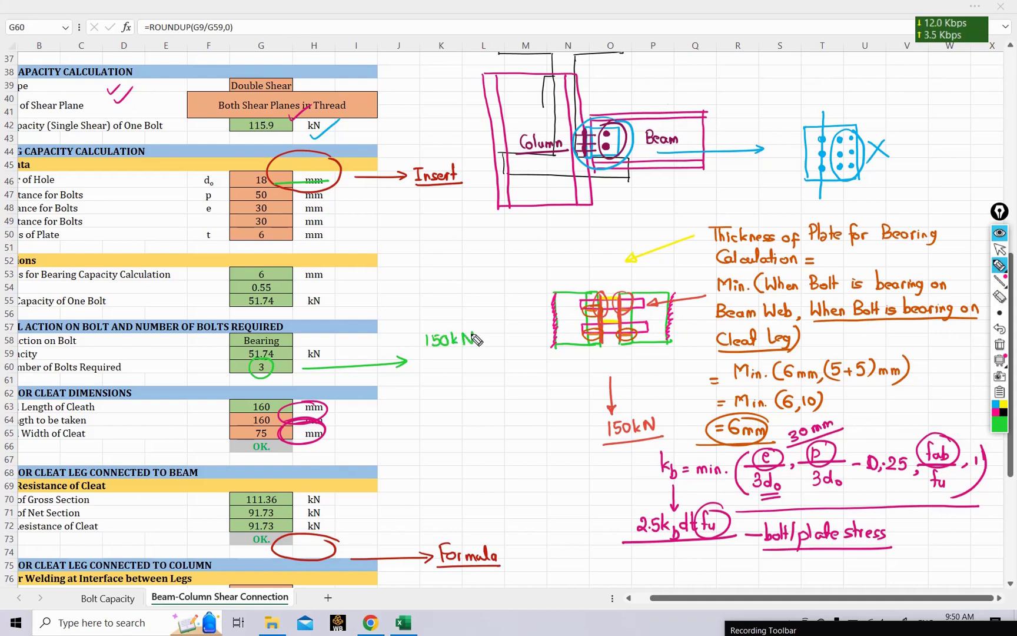
{"action": "mouse_move", "coordinate": [417, 353]}
{"action": "left_mouse_down"}
{"action": "mouse_move", "coordinate": [489, 349]}
{"action": "mouse_move", "coordinate": [436, 374]}
{"action": "mouse_move", "coordinate": [445, 361]}
{"action": "left_mouse_up"}
{"action": "mouse_move", "coordinate": [450, 362]}
{"action": "left_mouse_down"}
{"action": "mouse_move", "coordinate": [450, 373]}
{"action": "mouse_move", "coordinate": [464, 364]}
{"action": "mouse_move", "coordinate": [460, 374]}
{"action": "left_mouse_up"}
{"action": "left_click", "coordinate": [455, 372]}
{"action": "left_click_drag", "start_coordinate": [472, 361], "coordinate": [474, 374]}
{"action": "left_click_drag", "start_coordinate": [480, 360], "coordinate": [489, 375]}
{"action": "mouse_move", "coordinate": [492, 373]}
{"action": "left_mouse_down"}
{"action": "mouse_move", "coordinate": [502, 351]}
{"action": "mouse_move", "coordinate": [525, 346]}
{"action": "mouse_move", "coordinate": [557, 359]}
{"action": "mouse_move", "coordinate": [548, 370]}
{"action": "mouse_move", "coordinate": [546, 338]}
{"action": "left_mouse_up"}
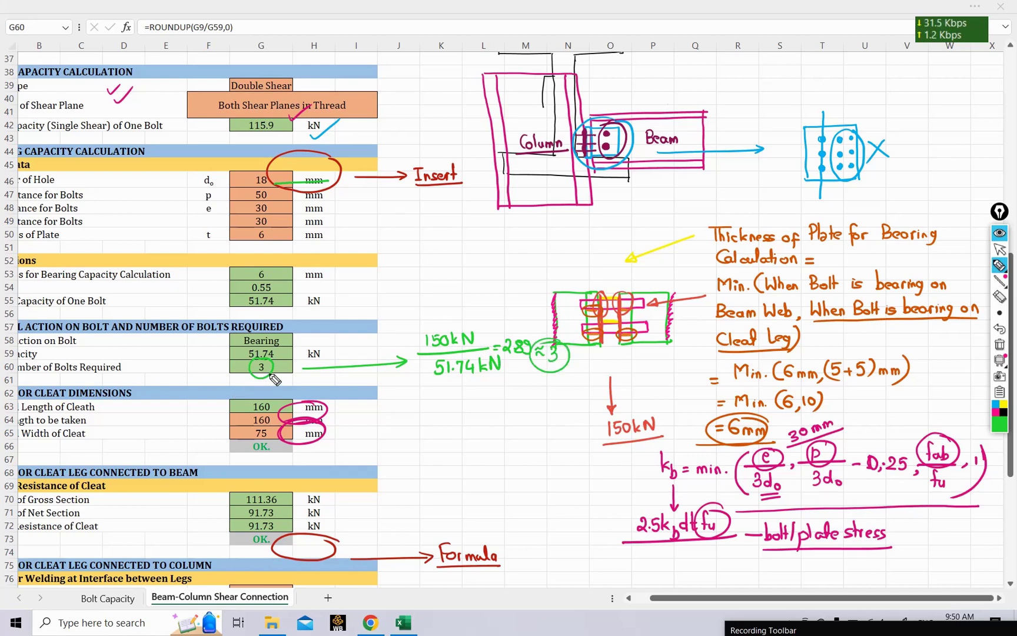
- Circle 150kN in the bolt count calculation and write an underlined "150/2 = 75kN" above it, with a downward arrow to the circled load
{"action": "mouse_move", "coordinate": [476, 323]}
{"action": "left_mouse_down"}
{"action": "mouse_move", "coordinate": [435, 368]}
{"action": "mouse_move", "coordinate": [452, 328]}
{"action": "left_mouse_up"}
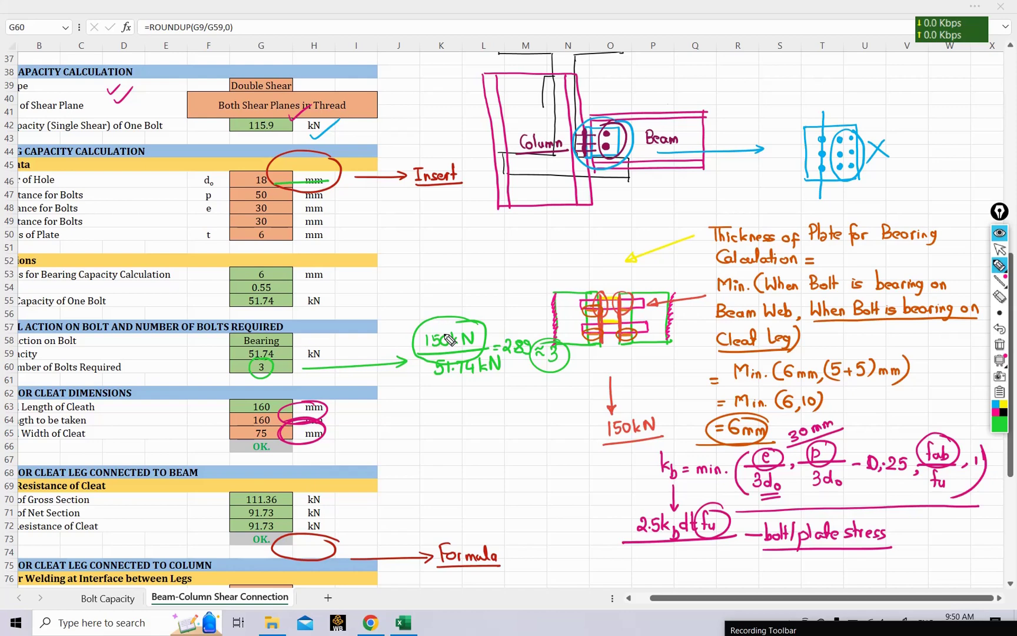
{"action": "mouse_move", "coordinate": [449, 286]}
{"action": "left_mouse_down"}
{"action": "mouse_move", "coordinate": [450, 311]}
{"action": "mouse_move", "coordinate": [459, 299]}
{"action": "left_mouse_up"}
{"action": "mouse_move", "coordinate": [447, 259]}
{"action": "left_mouse_down"}
{"action": "mouse_move", "coordinate": [446, 270]}
{"action": "mouse_move", "coordinate": [467, 274]}
{"action": "left_mouse_up"}
{"action": "mouse_move", "coordinate": [474, 262]}
{"action": "left_mouse_down"}
{"action": "mouse_move", "coordinate": [484, 272]}
{"action": "mouse_move", "coordinate": [495, 265]}
{"action": "left_mouse_up"}
{"action": "mouse_move", "coordinate": [487, 270]}
{"action": "left_mouse_down"}
{"action": "mouse_move", "coordinate": [526, 274]}
{"action": "mouse_move", "coordinate": [543, 258]}
{"action": "left_mouse_up"}
{"action": "left_click_drag", "start_coordinate": [446, 280], "coordinate": [544, 273]}
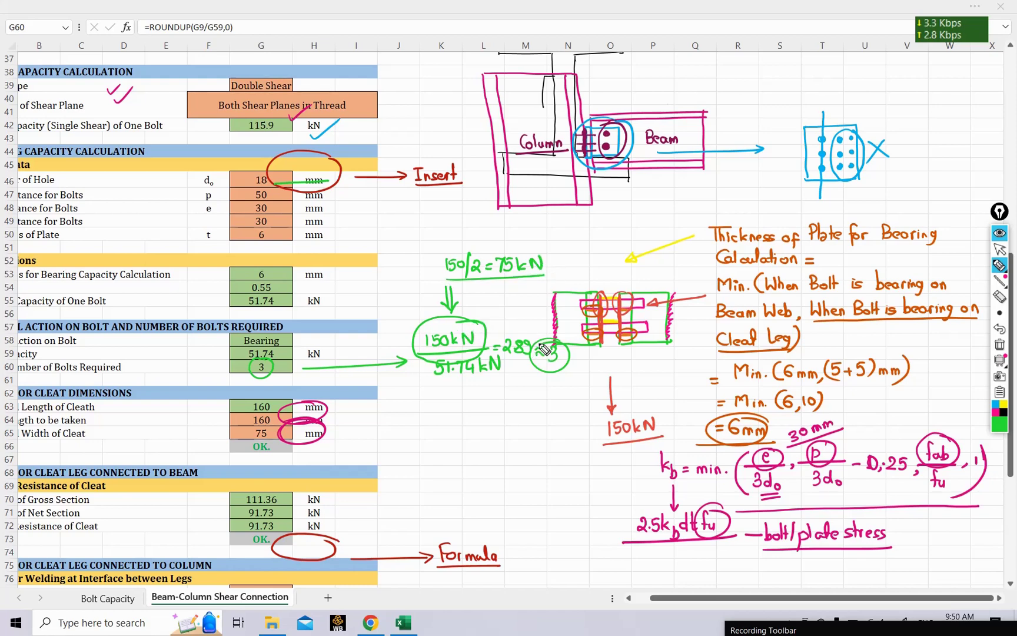
- Re-circle the 3 and 150kN, draw an arrow from 150kN to the beam bolts in the sketch, and label them with a circled "Leg 1"
{"action": "left_click_drag", "start_coordinate": [565, 347], "coordinate": [564, 346]}
{"action": "mouse_move", "coordinate": [451, 318]}
{"action": "left_mouse_down"}
{"action": "mouse_move", "coordinate": [437, 368]}
{"action": "mouse_move", "coordinate": [421, 324]}
{"action": "left_mouse_up"}
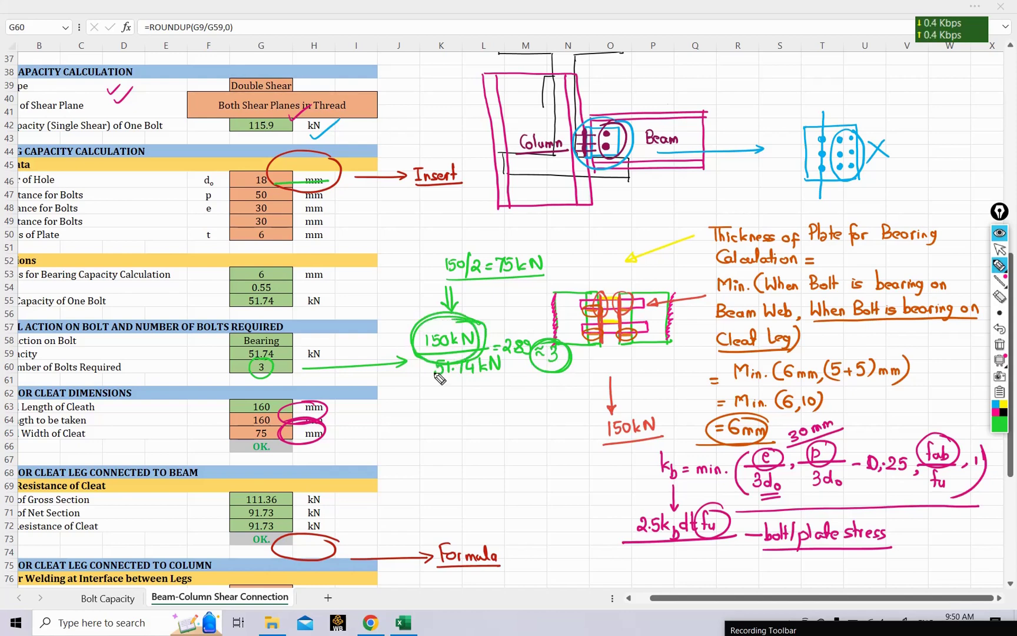
{"action": "mouse_move", "coordinate": [489, 318]}
{"action": "left_mouse_down"}
{"action": "mouse_move", "coordinate": [580, 259]}
{"action": "mouse_move", "coordinate": [615, 164]}
{"action": "mouse_move", "coordinate": [700, 102]}
{"action": "mouse_move", "coordinate": [715, 109]}
{"action": "mouse_move", "coordinate": [721, 87]}
{"action": "mouse_move", "coordinate": [663, 106]}
{"action": "left_mouse_up"}
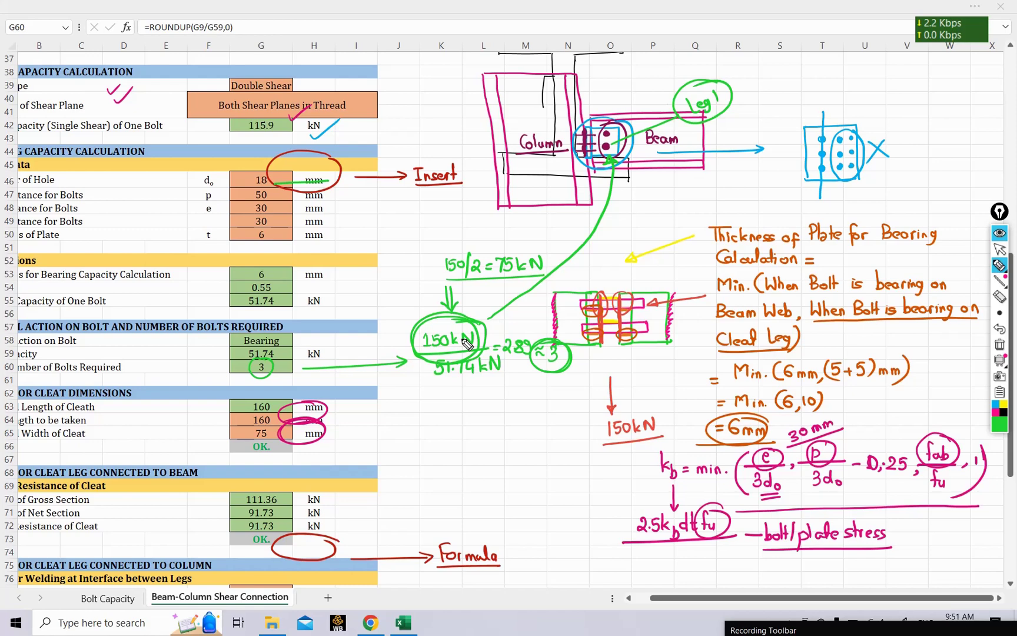
- Circle both cleat legs in the section sketch and the 75kN result, and leave annotation mode
{"action": "mouse_move", "coordinate": [599, 304]}
{"action": "left_mouse_down"}
{"action": "mouse_move", "coordinate": [580, 324]}
{"action": "mouse_move", "coordinate": [612, 340]}
{"action": "mouse_move", "coordinate": [624, 303]}
{"action": "mouse_move", "coordinate": [592, 301]}
{"action": "left_mouse_up"}
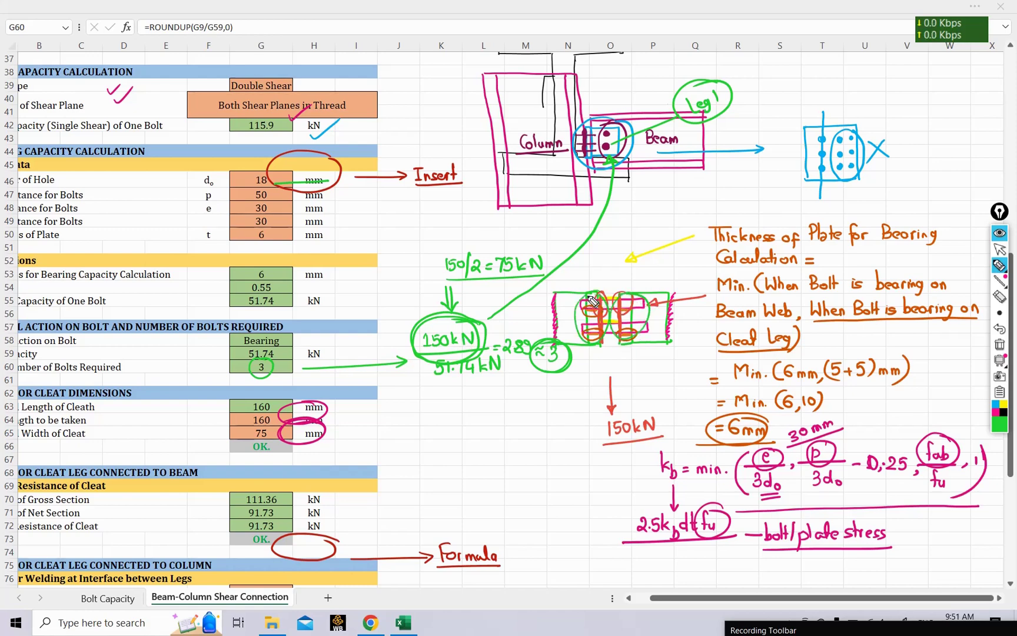
{"action": "mouse_move", "coordinate": [486, 283]}
{"action": "left_mouse_down"}
{"action": "mouse_move", "coordinate": [446, 285]}
{"action": "mouse_move", "coordinate": [545, 274]}
{"action": "mouse_move", "coordinate": [502, 259]}
{"action": "mouse_move", "coordinate": [549, 247]}
{"action": "left_mouse_up"}
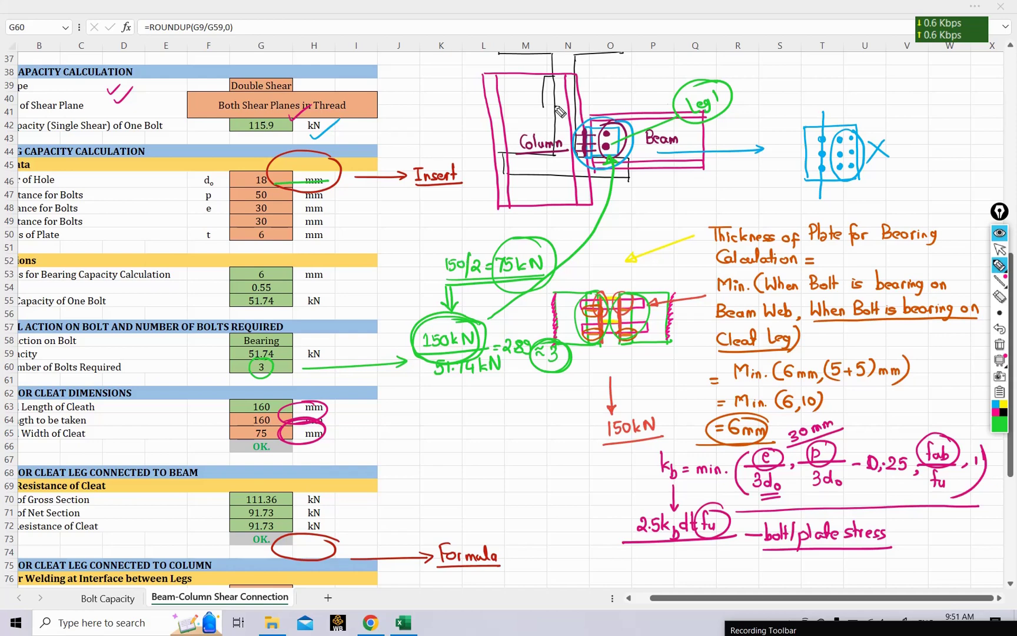
{"action": "mouse_move", "coordinate": [1000, 312]}
{"action": "left_click", "coordinate": [999, 249]}
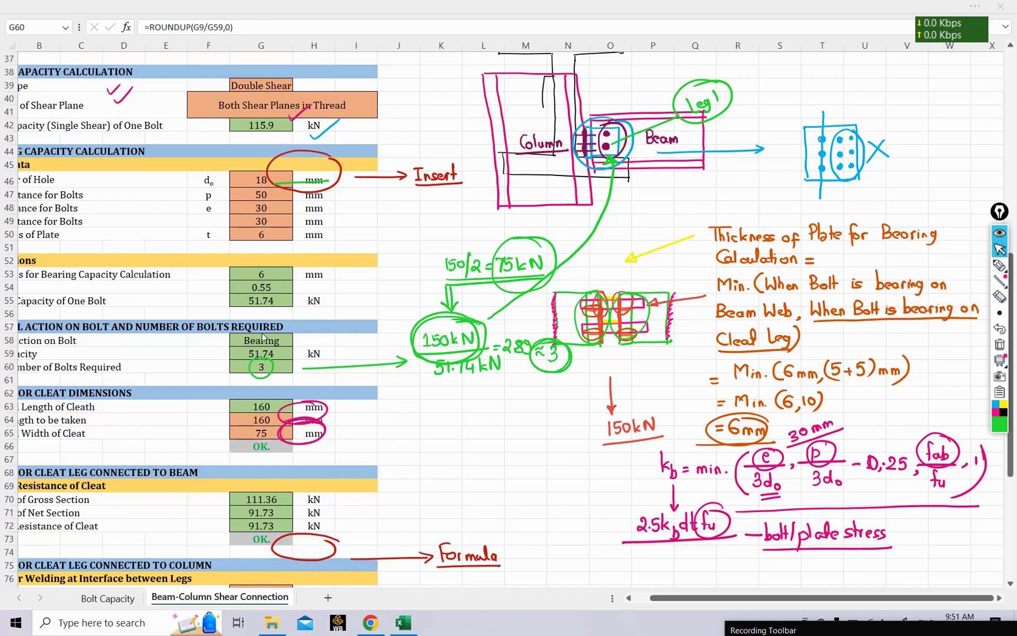
- Examine the required cleat length formula and switch the annotation pen to red
{"action": "scroll", "coordinate": [263, 336], "scroll_direction": "down", "scroll_amount": 2}
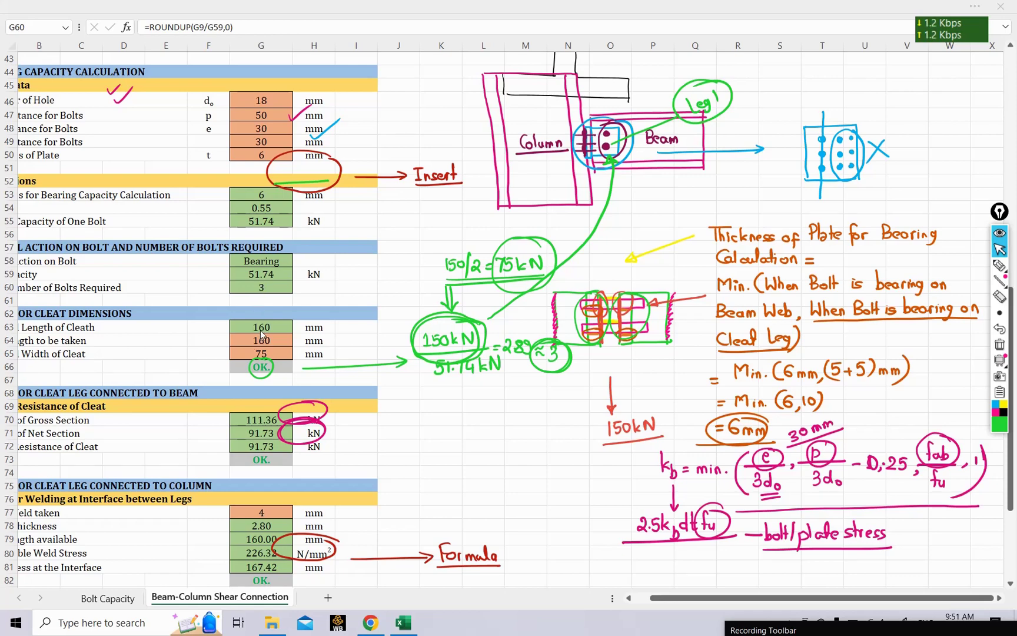
{"action": "left_click", "coordinate": [261, 327]}
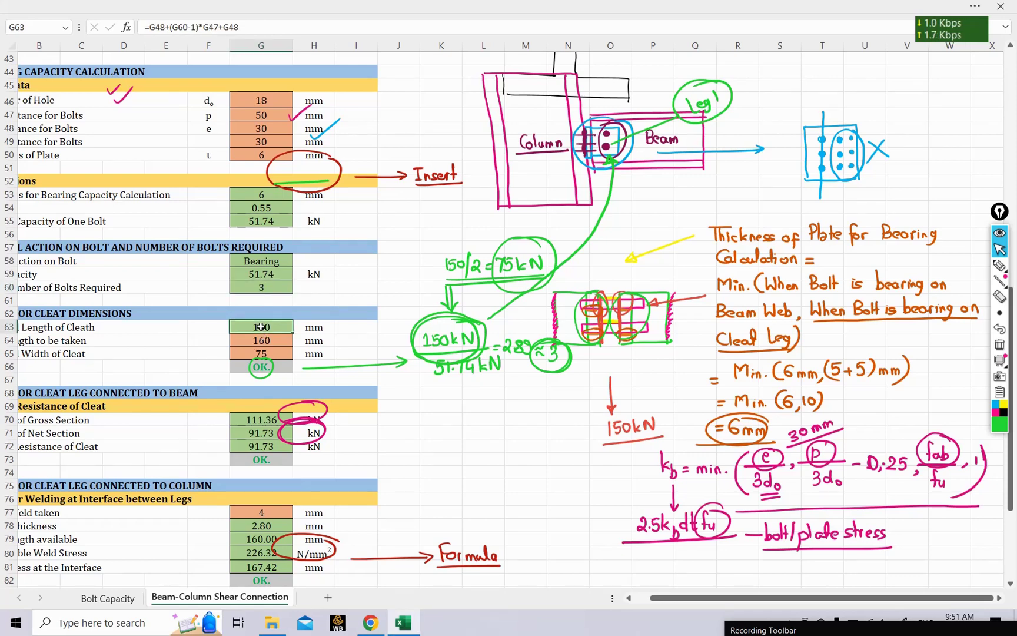
{"action": "left_click", "coordinate": [996, 421]}
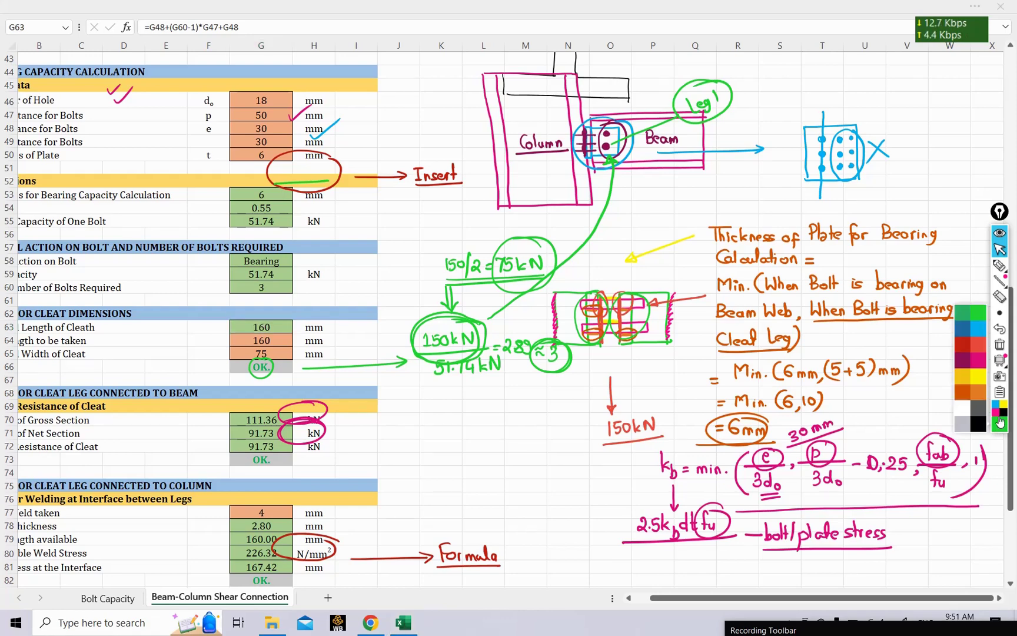
{"action": "left_click", "coordinate": [978, 351]}
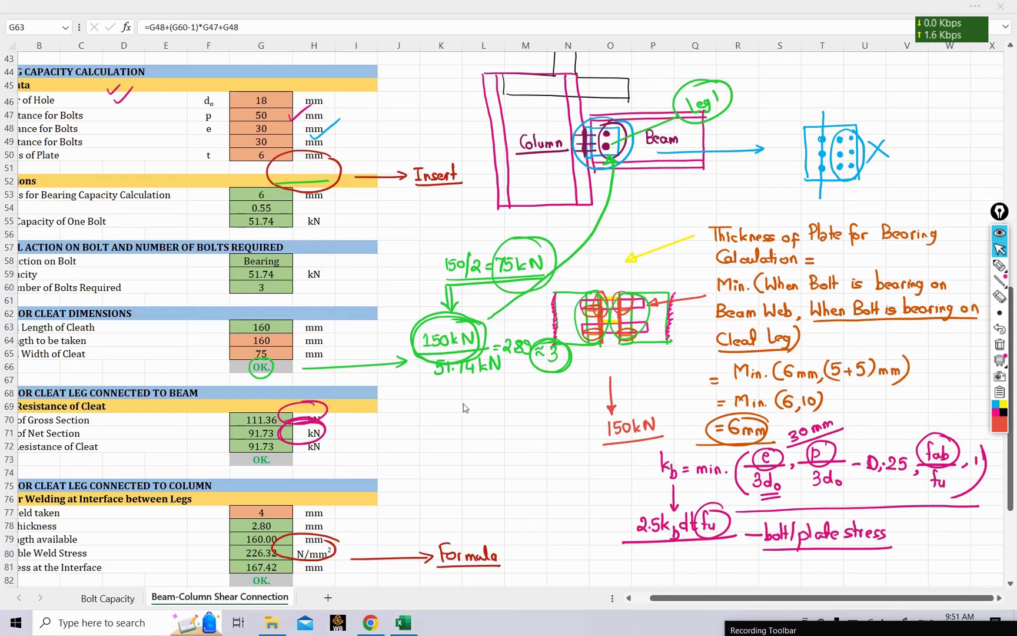
- Draw a freehand black line beside the cleat dimension rows and try to erase it
{"action": "scroll", "coordinate": [464, 408], "scroll_direction": "up", "scroll_amount": 1}
{"action": "left_click_drag", "start_coordinate": [348, 454], "coordinate": [331, 365]}
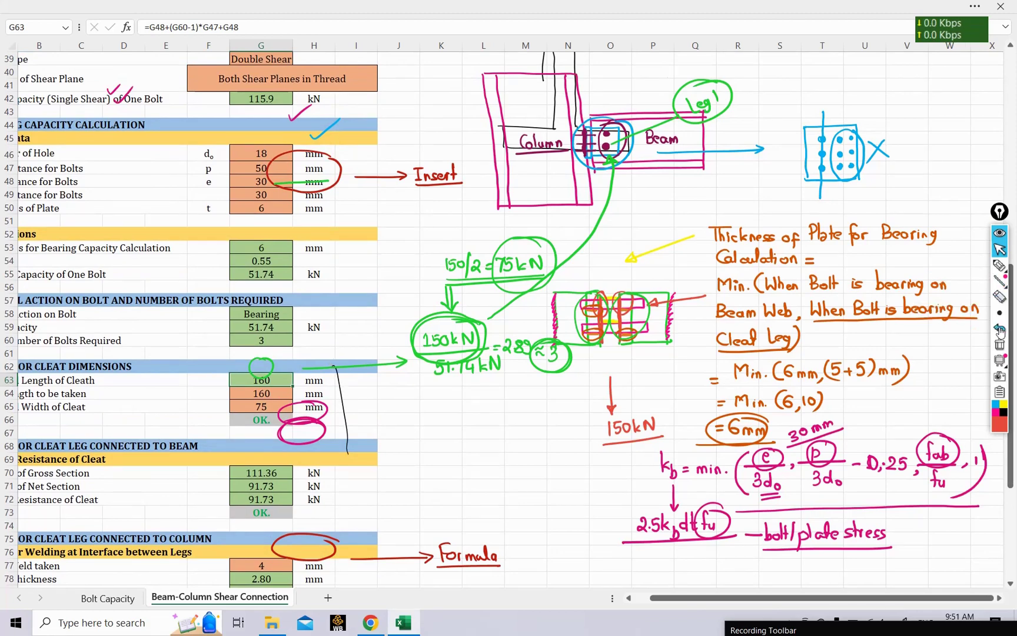
{"action": "left_click", "coordinate": [1000, 297]}
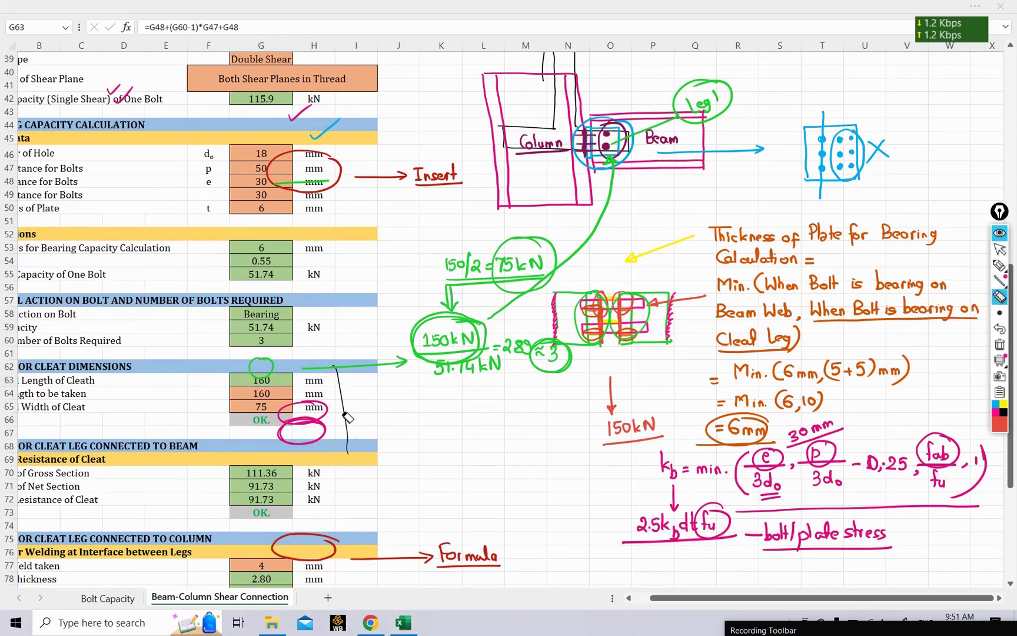
{"action": "left_click", "coordinate": [1000, 266]}
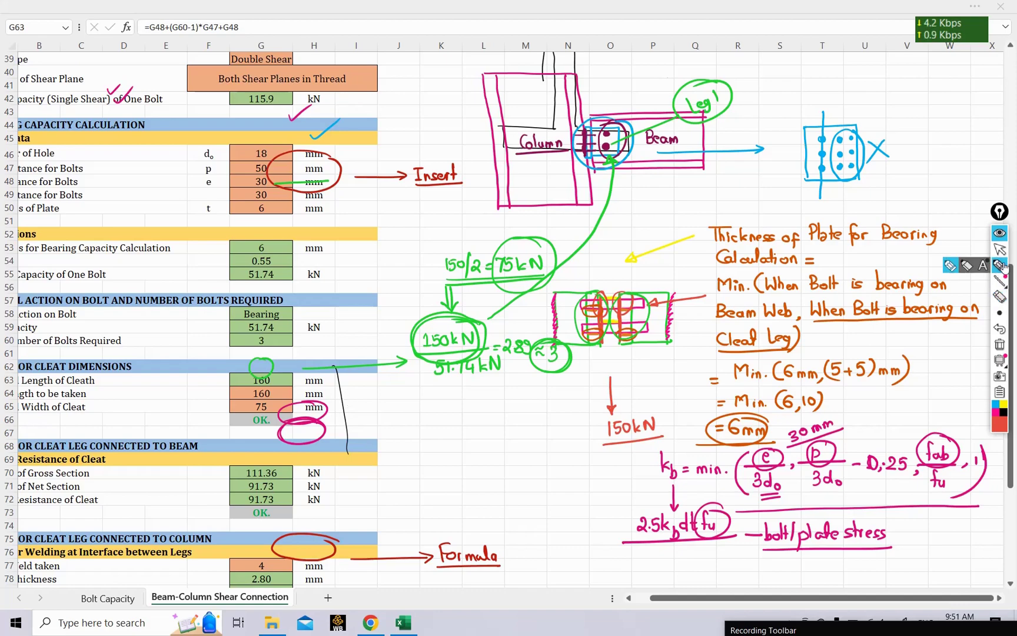
{"action": "left_click", "coordinate": [1000, 250]}
- Set the annotation pen to red and circle the required cleat length in the cleat dimension check
{"action": "left_click_drag", "start_coordinate": [1010, 447], "coordinate": [1013, 510]}
{"action": "left_click", "coordinate": [1000, 265]}
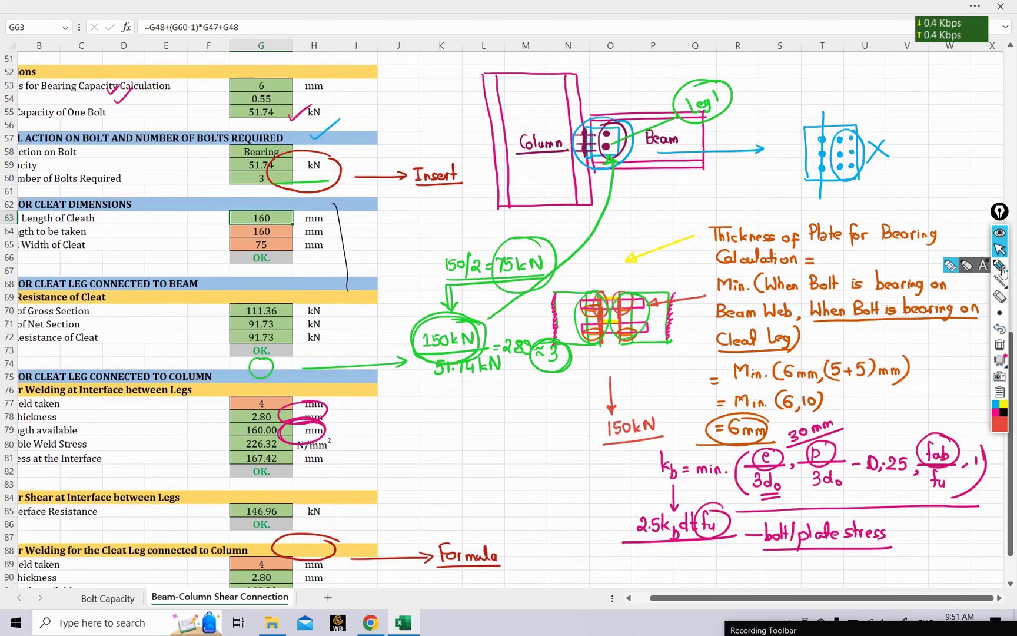
{"action": "left_click", "coordinate": [1000, 419]}
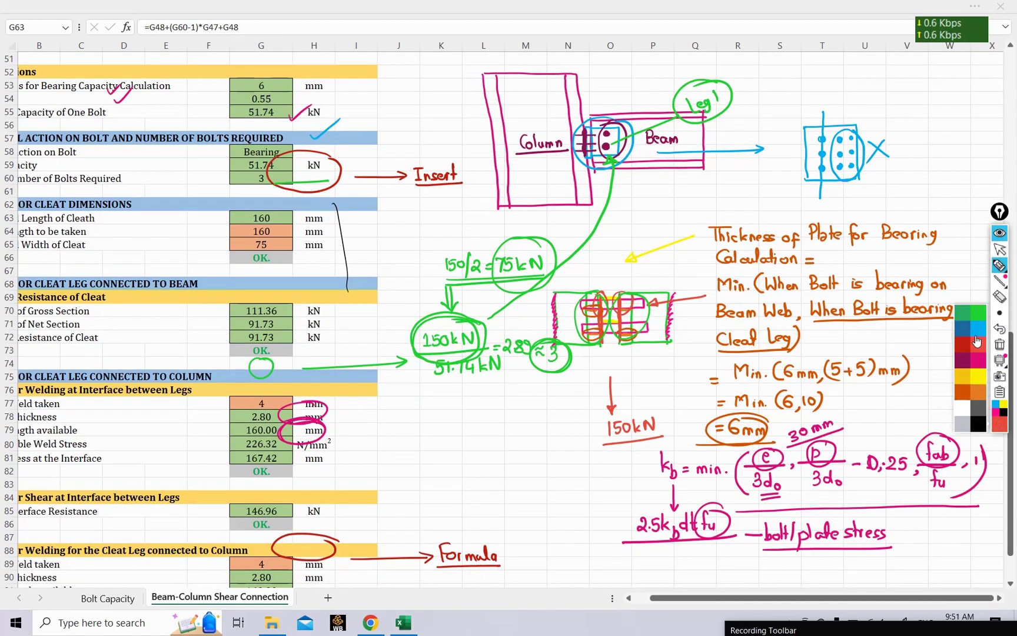
{"action": "left_click", "coordinate": [979, 353]}
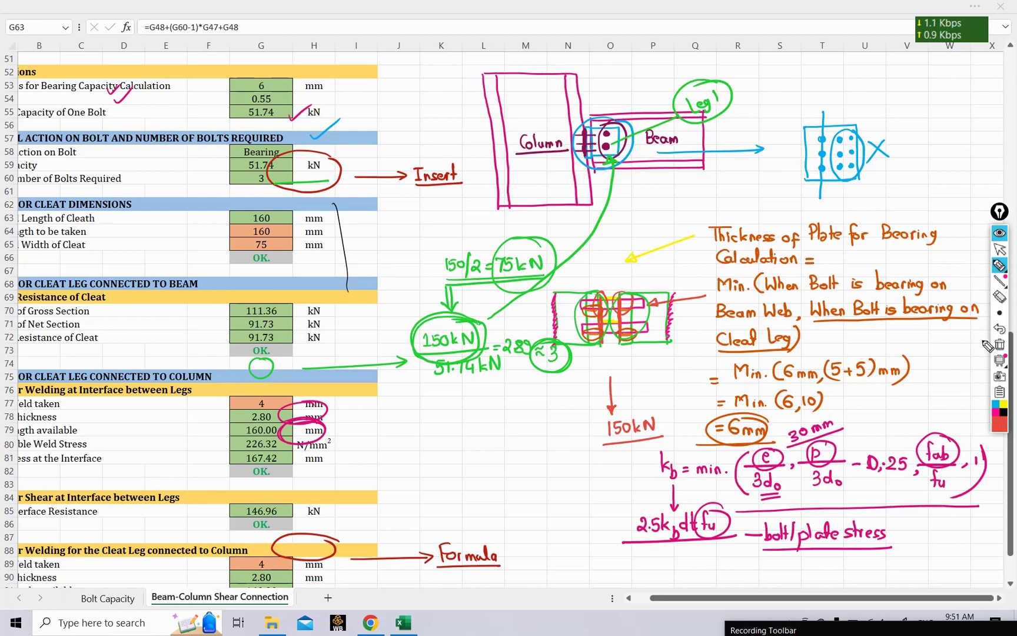
{"action": "mouse_move", "coordinate": [268, 228]}
{"action": "left_mouse_down"}
{"action": "mouse_move", "coordinate": [286, 216]}
{"action": "mouse_move", "coordinate": [250, 213]}
{"action": "left_mouse_up"}
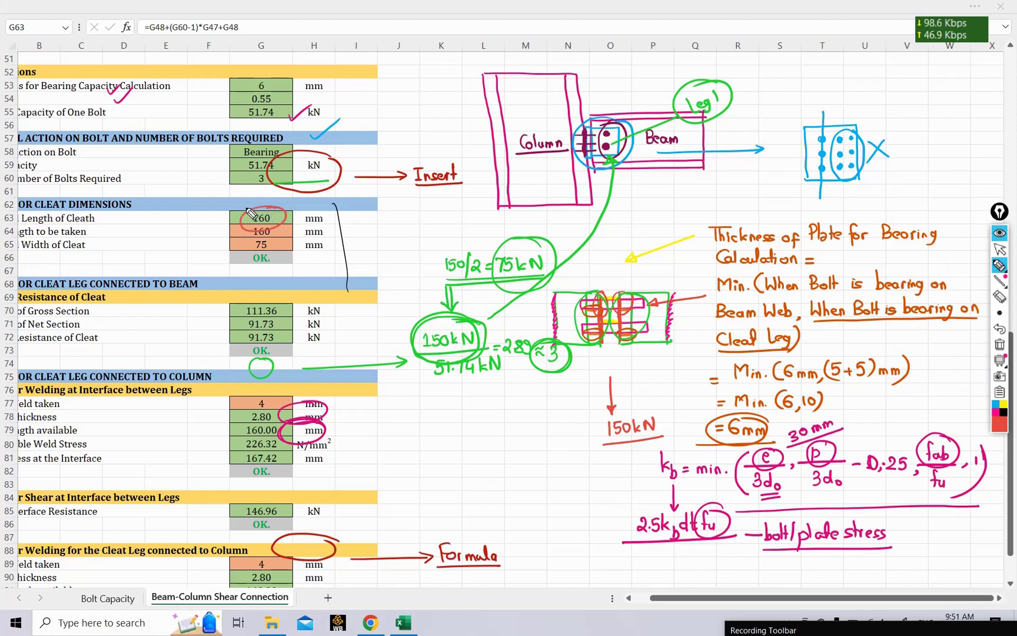
- Sketch a rectangular cleat leg with a vertical row of three bolt dots beside the cleat dimension check
{"action": "left_click_drag", "start_coordinate": [396, 206], "coordinate": [396, 273]}
{"action": "mouse_move", "coordinate": [396, 206]}
{"action": "left_mouse_down"}
{"action": "mouse_move", "coordinate": [436, 232]}
{"action": "mouse_move", "coordinate": [405, 275]}
{"action": "mouse_move", "coordinate": [438, 276]}
{"action": "left_mouse_up"}
{"action": "mouse_move", "coordinate": [396, 206]}
{"action": "left_mouse_down"}
{"action": "mouse_move", "coordinate": [386, 245]}
{"action": "mouse_move", "coordinate": [391, 277]}
{"action": "mouse_move", "coordinate": [405, 277]}
{"action": "left_mouse_up"}
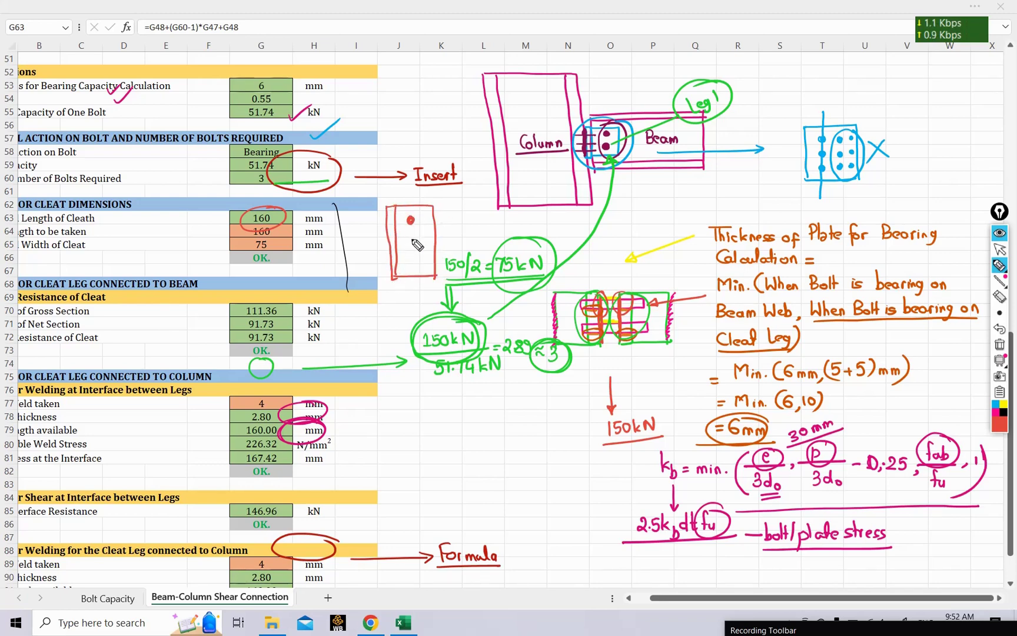
{"action": "left_click", "coordinate": [412, 259]}
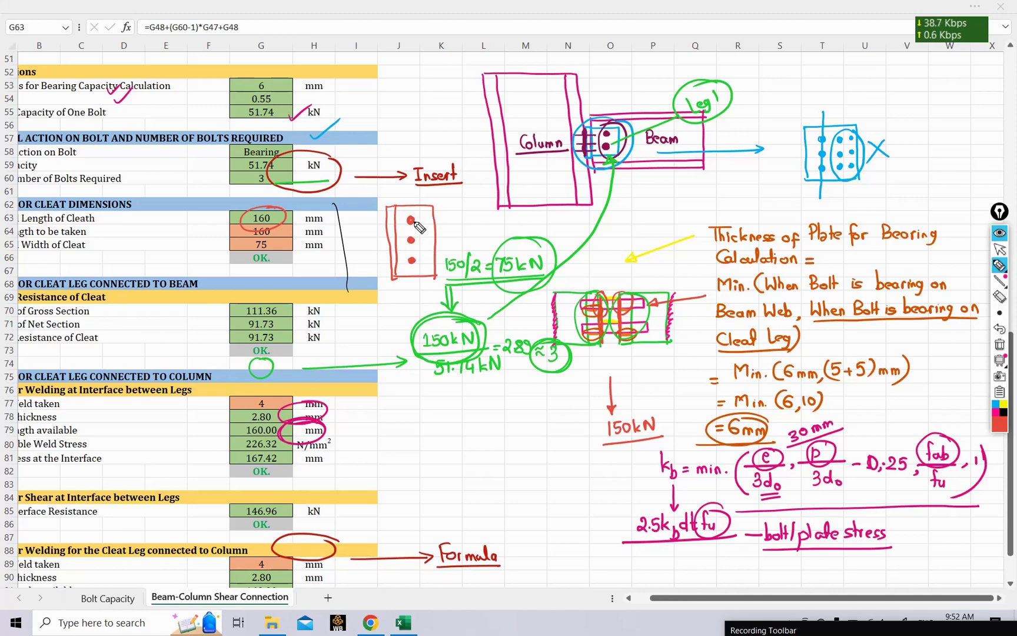
- Add dimension lines from the bolts in the cleat sketch, label the spacings 30, 50, 50 and 30, and tick them
{"action": "mouse_move", "coordinate": [461, 220]}
{"action": "left_mouse_down"}
{"action": "mouse_move", "coordinate": [436, 219]}
{"action": "mouse_move", "coordinate": [461, 205]}
{"action": "mouse_move", "coordinate": [458, 224]}
{"action": "mouse_move", "coordinate": [469, 219]}
{"action": "left_mouse_up"}
{"action": "mouse_move", "coordinate": [412, 261]}
{"action": "left_mouse_down"}
{"action": "mouse_move", "coordinate": [462, 260]}
{"action": "mouse_move", "coordinate": [466, 272]}
{"action": "left_mouse_up"}
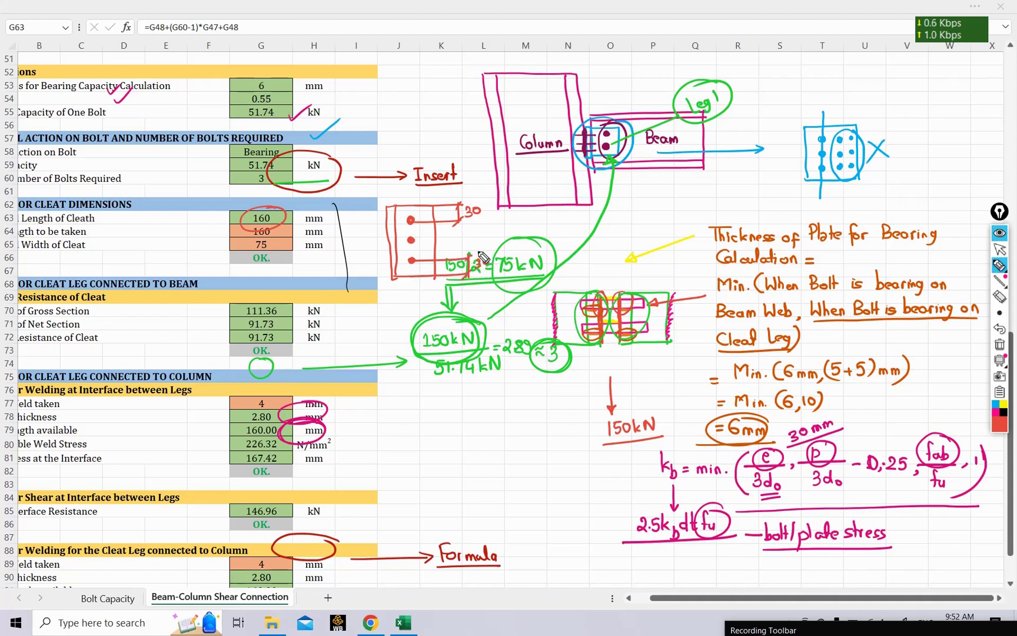
{"action": "mouse_move", "coordinate": [411, 239]}
{"action": "left_mouse_down"}
{"action": "mouse_move", "coordinate": [462, 240]}
{"action": "mouse_move", "coordinate": [458, 231]}
{"action": "mouse_move", "coordinate": [457, 241]}
{"action": "mouse_move", "coordinate": [477, 225]}
{"action": "mouse_move", "coordinate": [471, 247]}
{"action": "left_mouse_up"}
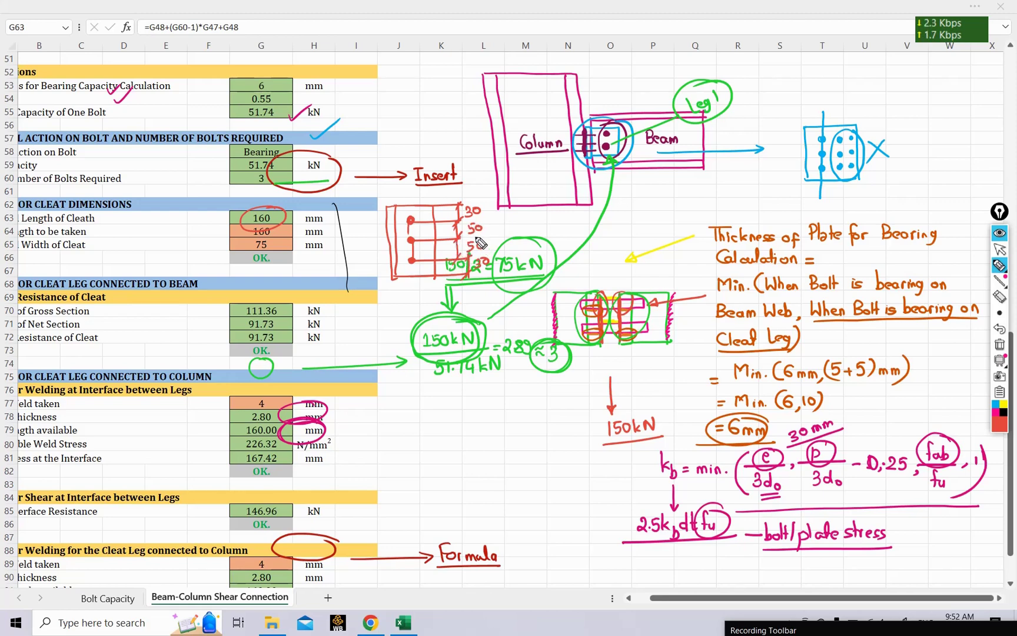
{"action": "mouse_move", "coordinate": [483, 210]}
{"action": "left_mouse_down"}
{"action": "mouse_move", "coordinate": [498, 206]}
{"action": "mouse_move", "coordinate": [502, 221]}
{"action": "left_mouse_up"}
{"action": "left_click_drag", "start_coordinate": [486, 243], "coordinate": [497, 241]}
- Tick the required cleat length, the length taken and the assumed width, and circle the OK result below them
{"action": "left_click_drag", "start_coordinate": [281, 218], "coordinate": [312, 200]}
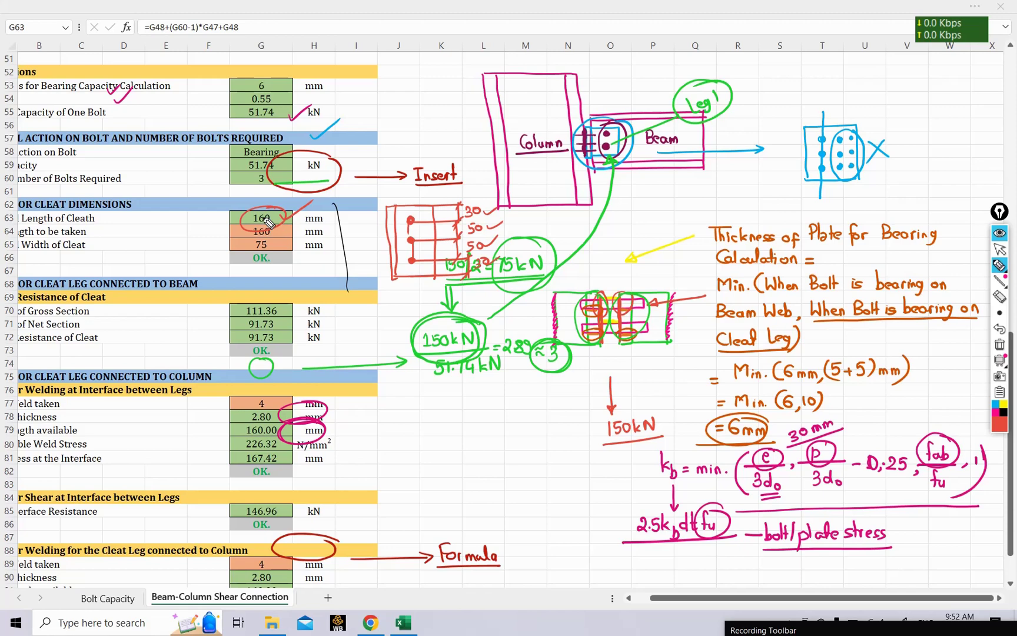
{"action": "mouse_move", "coordinate": [300, 223]}
{"action": "left_mouse_down"}
{"action": "mouse_move", "coordinate": [275, 237]}
{"action": "mouse_move", "coordinate": [309, 231]}
{"action": "left_mouse_up"}
{"action": "mouse_move", "coordinate": [277, 252]}
{"action": "left_mouse_down"}
{"action": "mouse_move", "coordinate": [259, 275]}
{"action": "mouse_move", "coordinate": [250, 255]}
{"action": "left_mouse_up"}
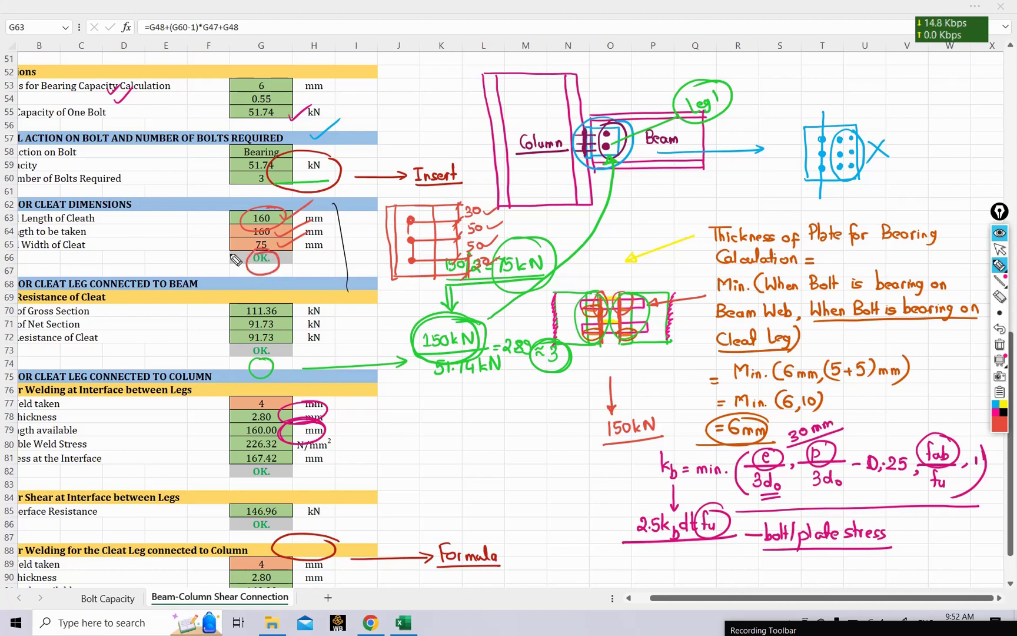
- Leave annotation mode and examine the formulas behind the cleat width check and the required cleat length
{"action": "left_click", "coordinate": [999, 249]}
{"action": "left_click", "coordinate": [266, 258]}
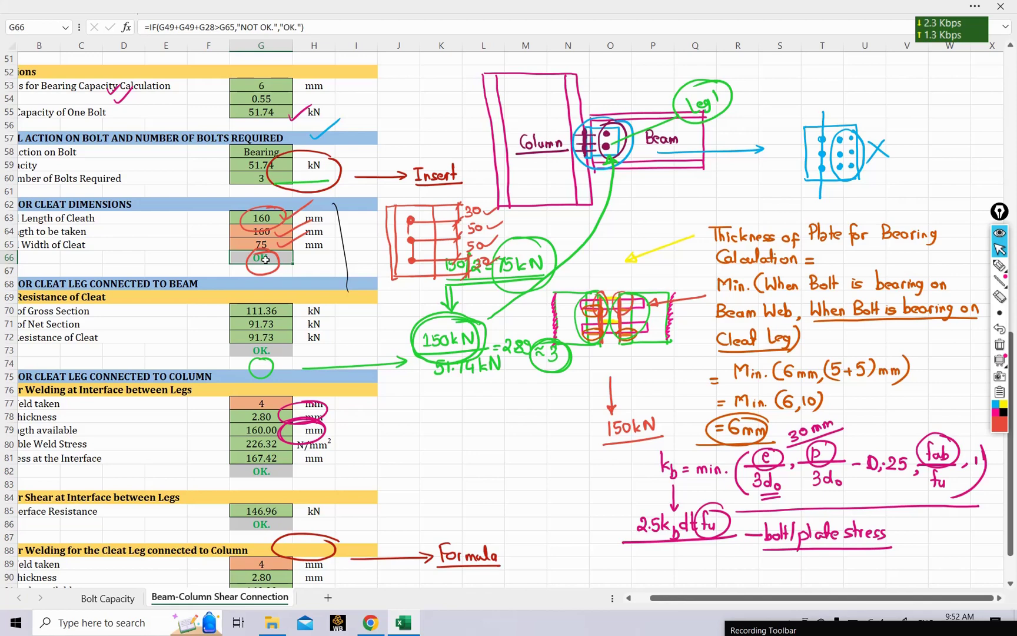
{"action": "scroll", "coordinate": [265, 259], "scroll_direction": "up", "scroll_amount": 2}
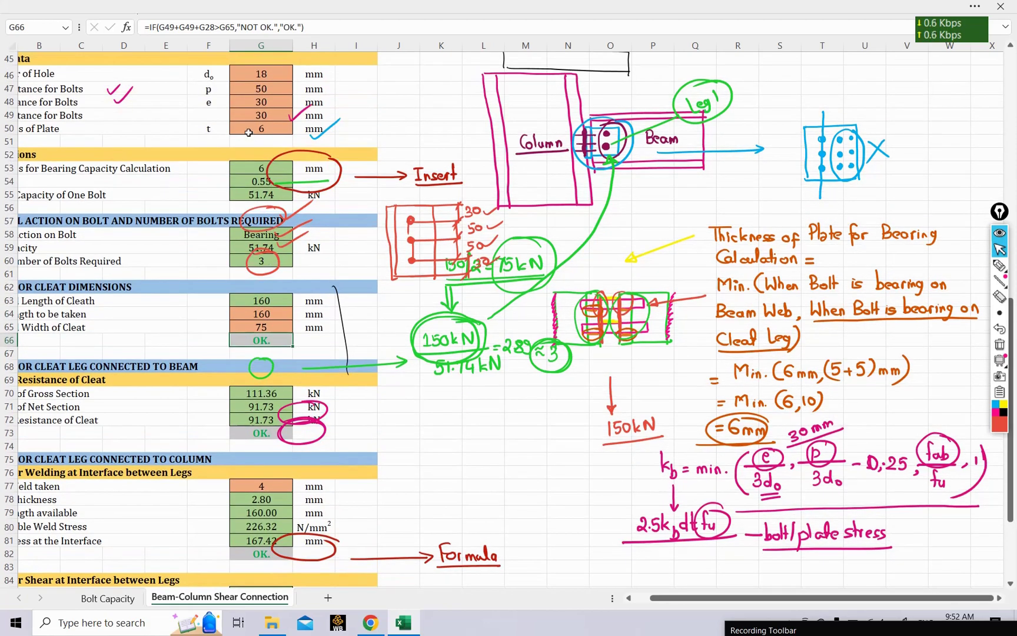
{"action": "left_click", "coordinate": [263, 301]}
{"action": "left_click", "coordinate": [269, 338]}
{"action": "scroll", "coordinate": [284, 290], "scroll_direction": "down", "scroll_amount": 3}
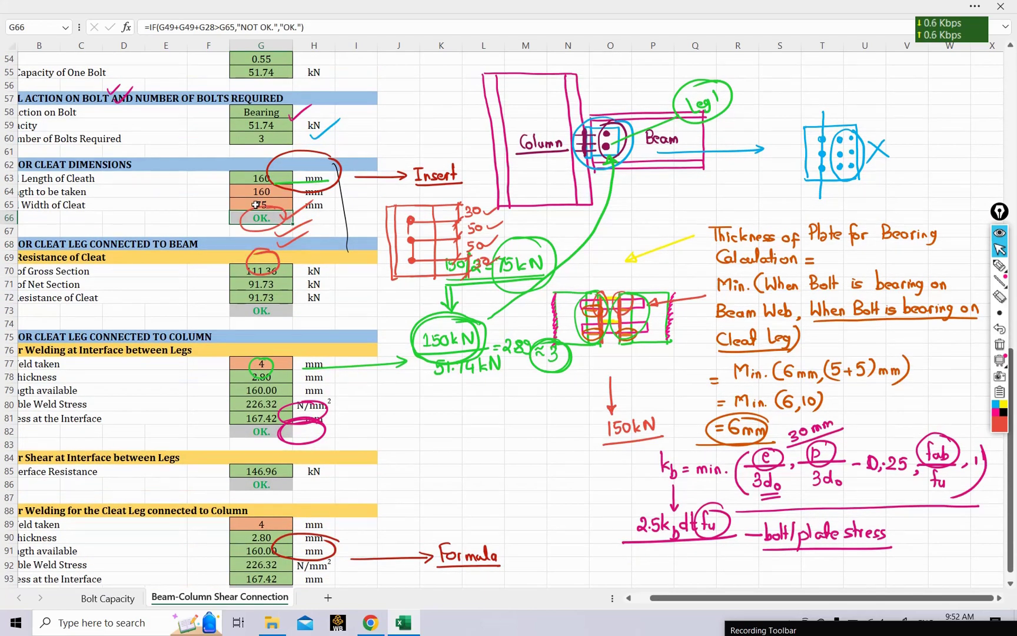
- Set the annotation pen to blue and underline "Gross Section" and "Net Section" in the tensile resistance rows
{"action": "left_click_drag", "start_coordinate": [721, 598], "coordinate": [706, 609]}
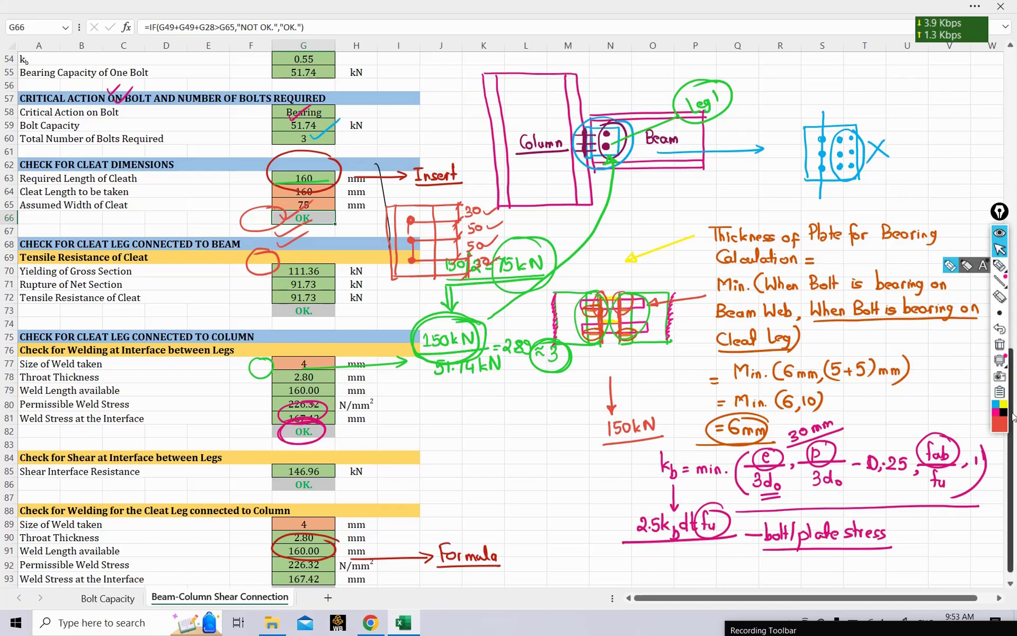
{"action": "left_click", "coordinate": [999, 281]}
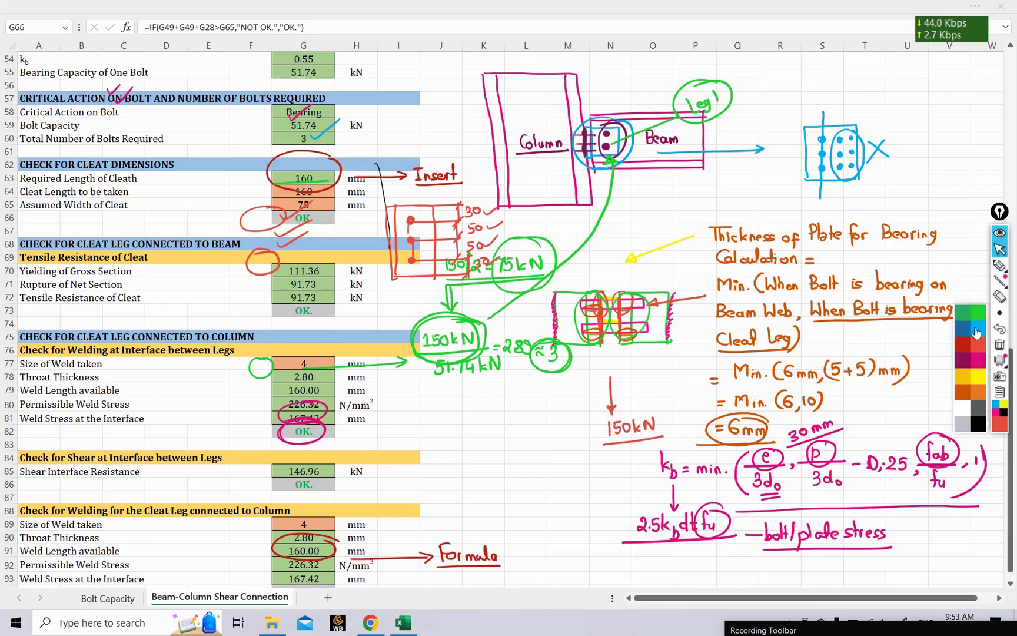
{"action": "left_click", "coordinate": [978, 331]}
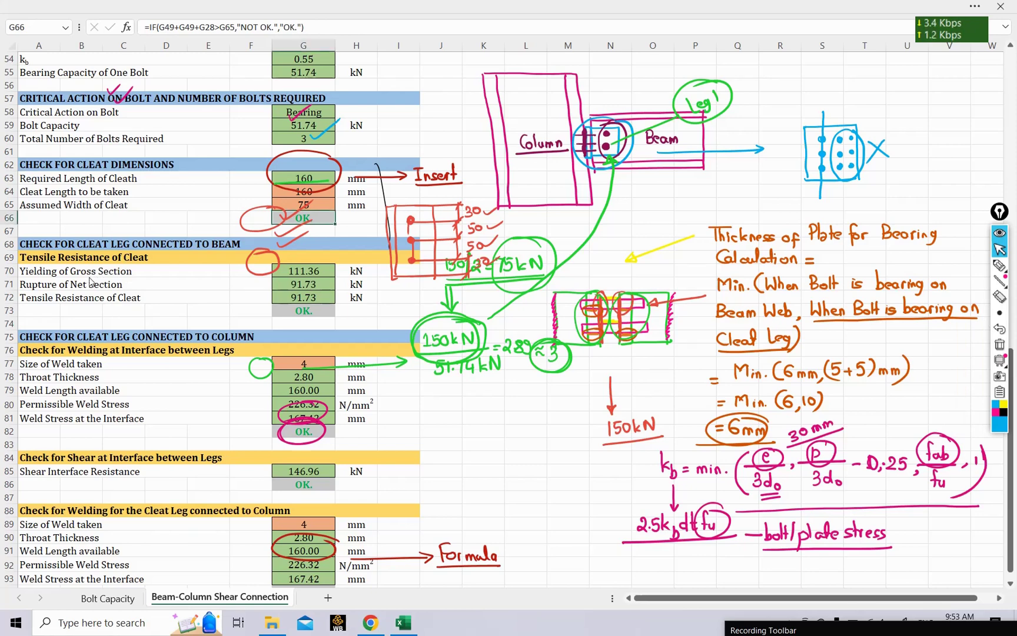
{"action": "left_click", "coordinate": [1001, 266]}
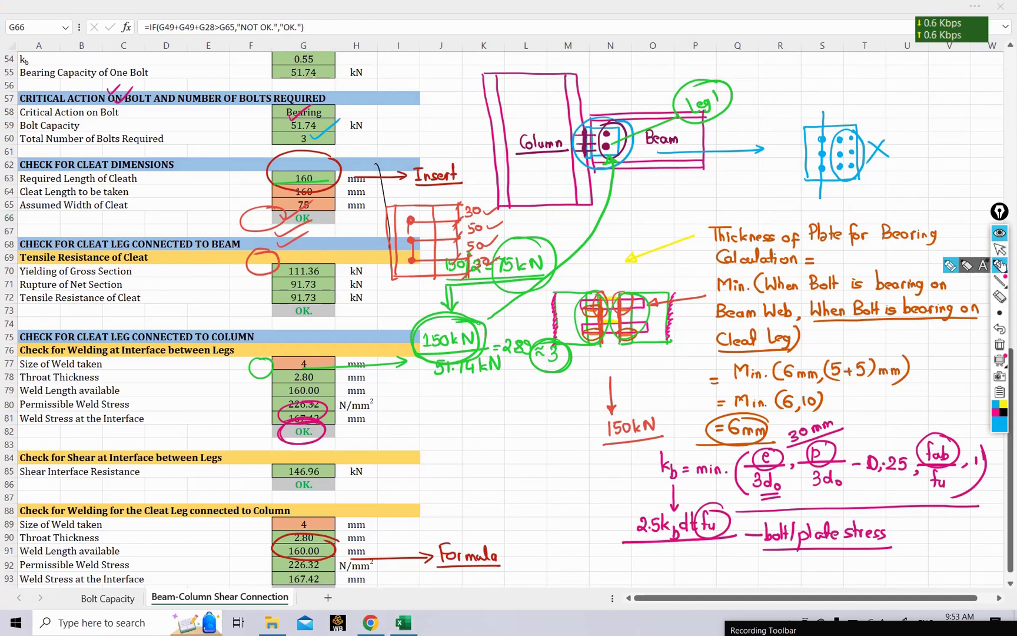
{"action": "mouse_move", "coordinate": [71, 276]}
{"action": "left_mouse_down"}
{"action": "mouse_move", "coordinate": [132, 276]}
{"action": "mouse_move", "coordinate": [121, 290]}
{"action": "left_mouse_up"}
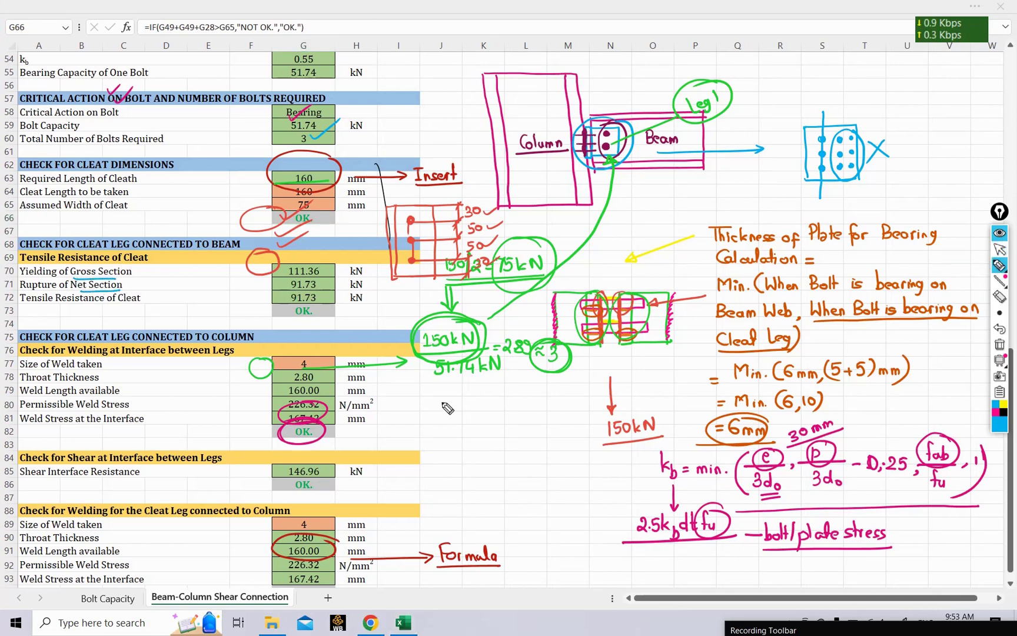
- Write the tensile resistance formulas Tdg = Ag fy / γm0 and Tdn = 0.9 An fu / γm1 below the bolt count calculation
{"action": "left_click_drag", "start_coordinate": [424, 402], "coordinate": [436, 401]}
{"action": "mouse_move", "coordinate": [430, 402]}
{"action": "left_mouse_down"}
{"action": "mouse_move", "coordinate": [441, 425]}
{"action": "mouse_move", "coordinate": [457, 412]}
{"action": "mouse_move", "coordinate": [493, 412]}
{"action": "mouse_move", "coordinate": [503, 392]}
{"action": "mouse_move", "coordinate": [504, 419]}
{"action": "mouse_move", "coordinate": [515, 413]}
{"action": "mouse_move", "coordinate": [483, 428]}
{"action": "mouse_move", "coordinate": [486, 437]}
{"action": "mouse_move", "coordinate": [536, 398]}
{"action": "mouse_move", "coordinate": [530, 415]}
{"action": "mouse_move", "coordinate": [546, 420]}
{"action": "mouse_move", "coordinate": [566, 391]}
{"action": "mouse_move", "coordinate": [582, 403]}
{"action": "mouse_move", "coordinate": [627, 400]}
{"action": "left_mouse_up"}
{"action": "left_click", "coordinate": [572, 399]}
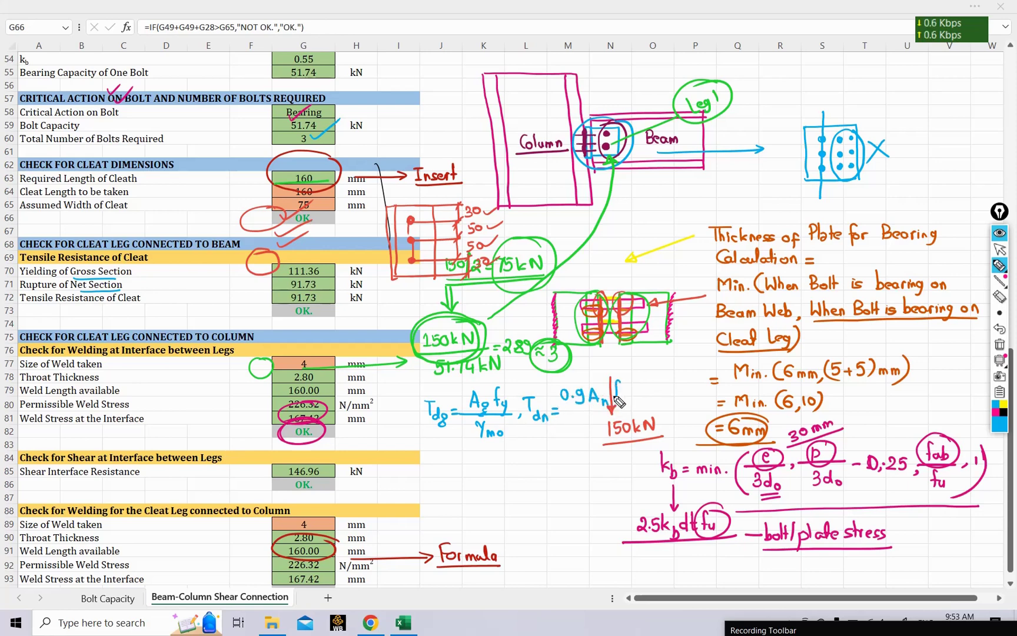
{"action": "mouse_move", "coordinate": [560, 412]}
{"action": "left_mouse_down"}
{"action": "mouse_move", "coordinate": [634, 413]}
{"action": "mouse_move", "coordinate": [579, 438]}
{"action": "mouse_move", "coordinate": [594, 441]}
{"action": "left_mouse_up"}
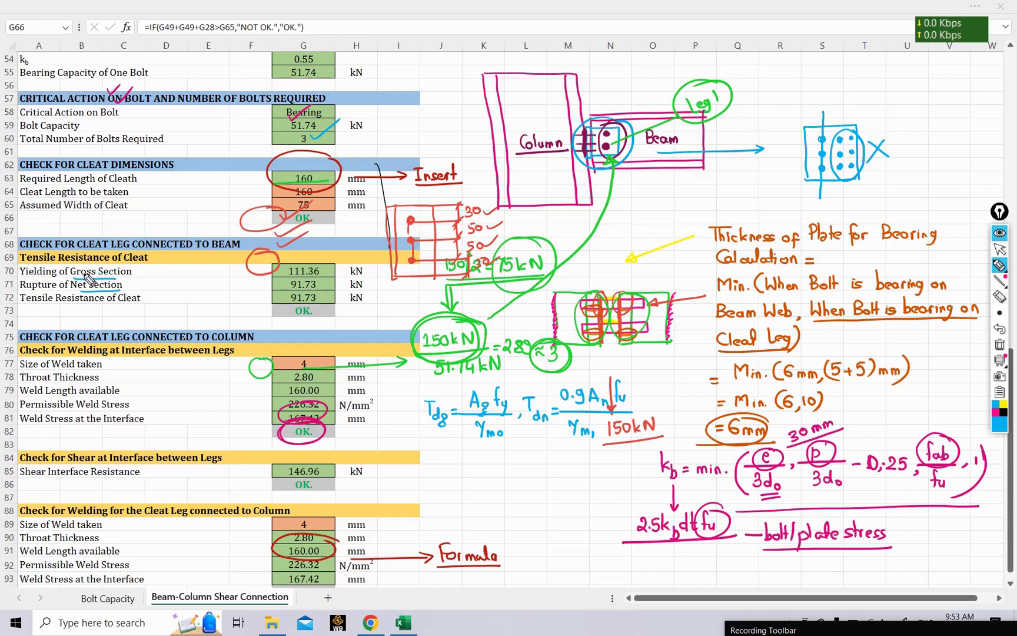
- Circle the three tensile resistance values and their OK result, and write an underlined "75kN" with an arrow beside the governing resistance
{"action": "mouse_move", "coordinate": [321, 261]}
{"action": "left_mouse_down"}
{"action": "mouse_move", "coordinate": [333, 270]}
{"action": "mouse_move", "coordinate": [294, 276]}
{"action": "mouse_move", "coordinate": [281, 263]}
{"action": "mouse_move", "coordinate": [297, 295]}
{"action": "mouse_move", "coordinate": [280, 278]}
{"action": "left_mouse_up"}
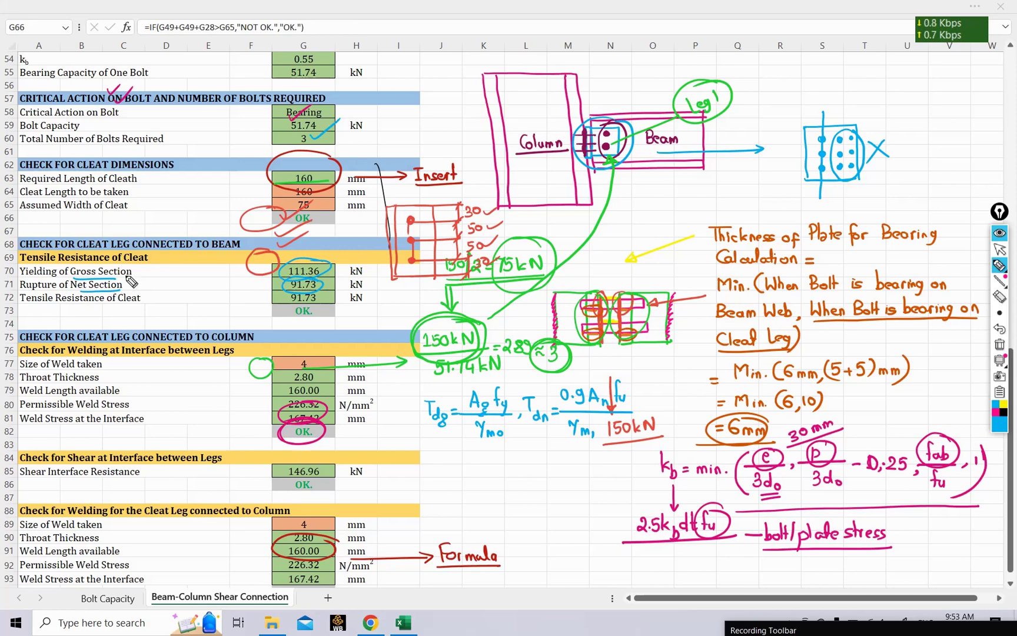
{"action": "mouse_move", "coordinate": [331, 287]}
{"action": "left_mouse_down"}
{"action": "mouse_move", "coordinate": [330, 297]}
{"action": "mouse_move", "coordinate": [299, 305]}
{"action": "mouse_move", "coordinate": [321, 290]}
{"action": "left_mouse_up"}
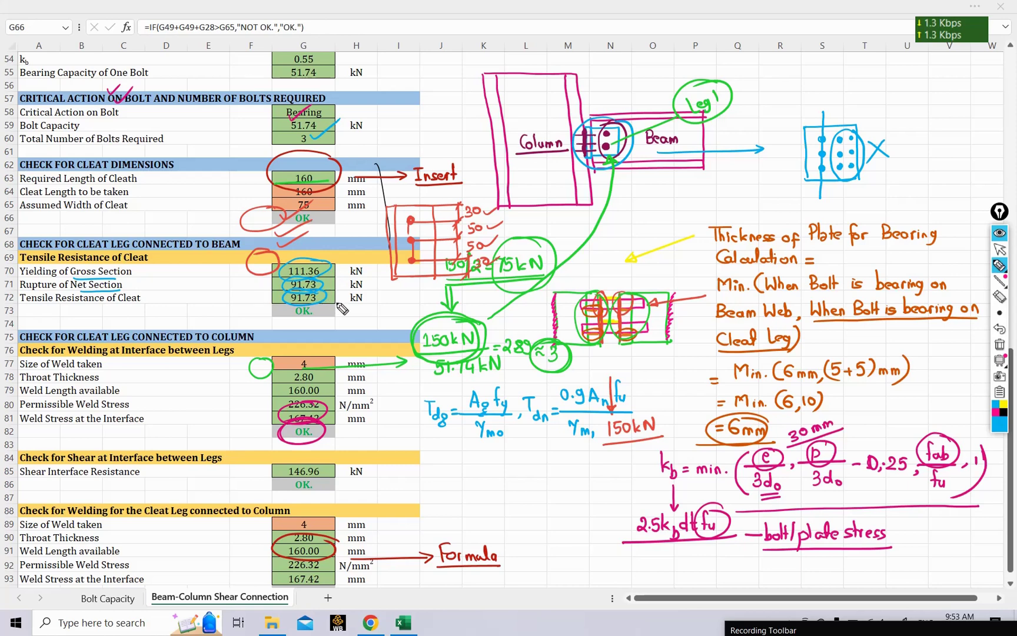
{"action": "left_click_drag", "start_coordinate": [364, 300], "coordinate": [416, 304]}
{"action": "mouse_move", "coordinate": [423, 293]}
{"action": "left_mouse_down"}
{"action": "mouse_move", "coordinate": [423, 303]}
{"action": "mouse_move", "coordinate": [435, 290]}
{"action": "left_mouse_up"}
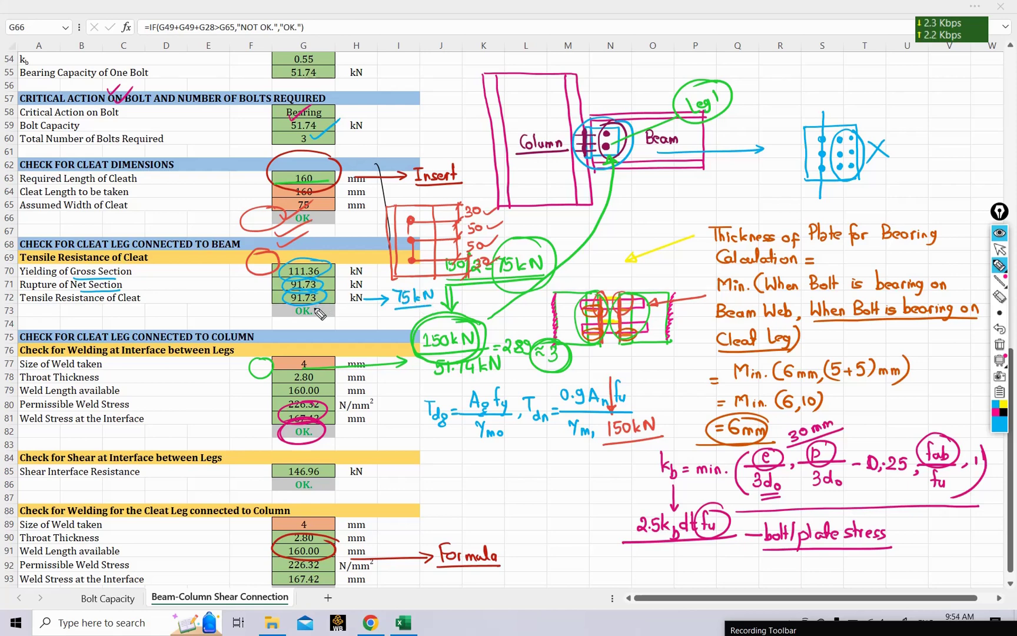
{"action": "left_click_drag", "start_coordinate": [320, 307], "coordinate": [288, 308]}
{"action": "left_click", "coordinate": [1000, 251]}
- Underline "CONNECTED TO COLUMN" in the heading of the column-side cleat leg check in blue
{"action": "left_click_drag", "start_coordinate": [1010, 496], "coordinate": [1010, 516]}
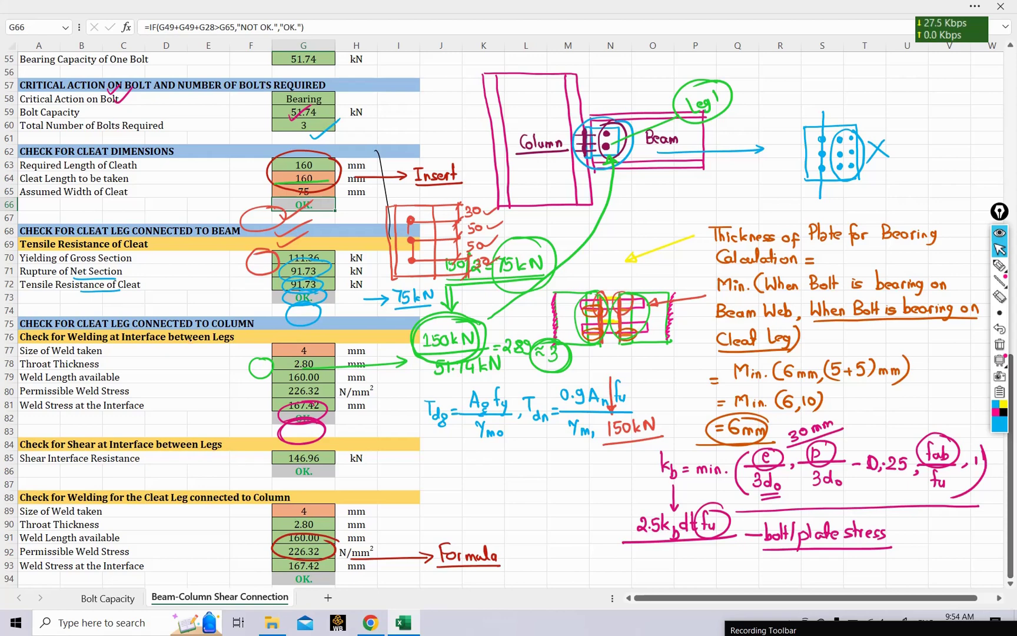
{"action": "left_click", "coordinate": [999, 265]}
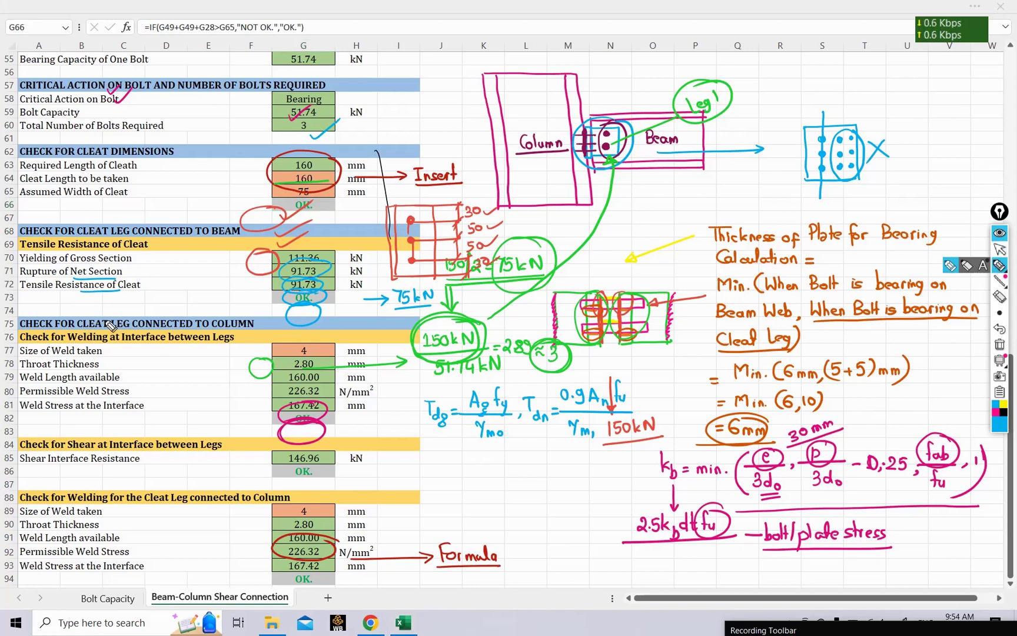
{"action": "left_click_drag", "start_coordinate": [140, 332], "coordinate": [259, 328]}
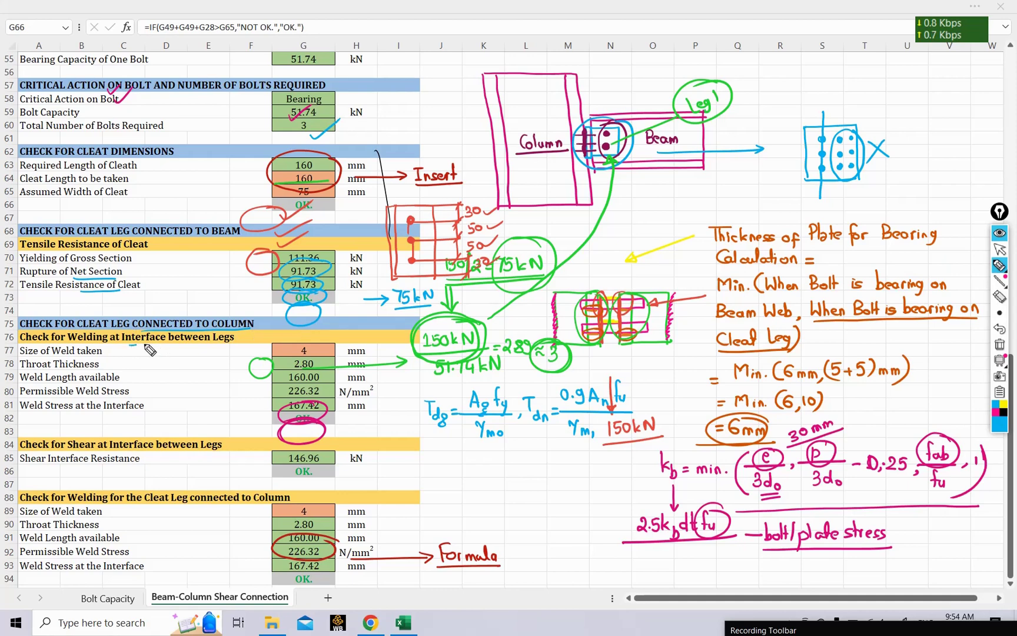
- Underline "Interface between Legs" in the welding check heading and sketch an angle section with a filled, circled weld at its inner corner
{"action": "left_click_drag", "start_coordinate": [130, 344], "coordinate": [231, 341]}
{"action": "mouse_move", "coordinate": [458, 455]}
{"action": "left_mouse_down"}
{"action": "mouse_move", "coordinate": [468, 495]}
{"action": "mouse_move", "coordinate": [459, 499]}
{"action": "mouse_move", "coordinate": [507, 504]}
{"action": "mouse_move", "coordinate": [477, 501]}
{"action": "mouse_move", "coordinate": [470, 488]}
{"action": "mouse_move", "coordinate": [474, 496]}
{"action": "left_mouse_up"}
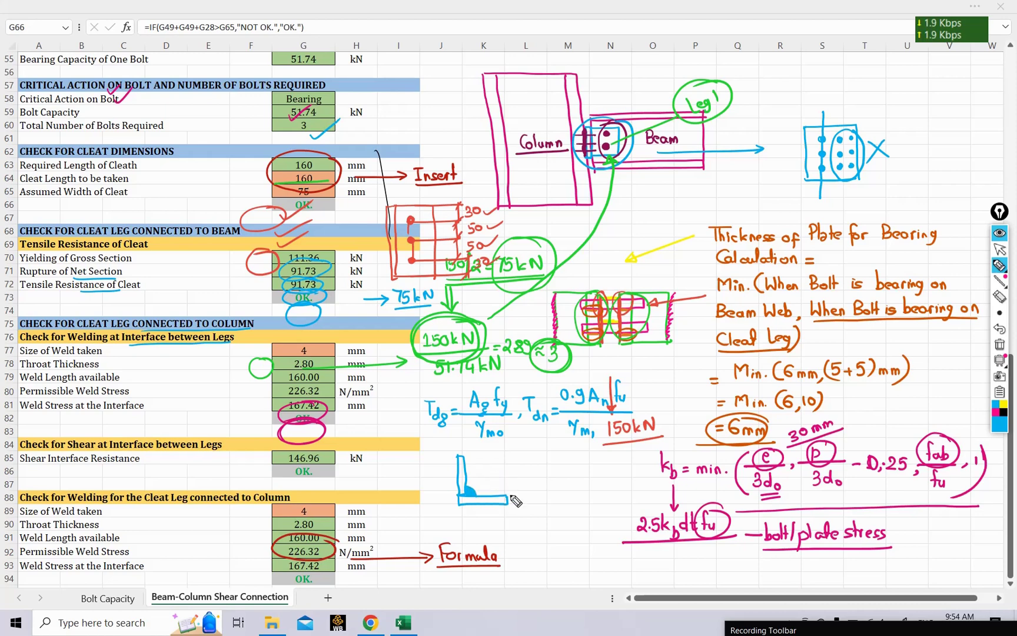
{"action": "mouse_move", "coordinate": [478, 480]}
{"action": "left_mouse_down"}
{"action": "mouse_move", "coordinate": [455, 496]}
{"action": "mouse_move", "coordinate": [466, 478]}
{"action": "left_mouse_up"}
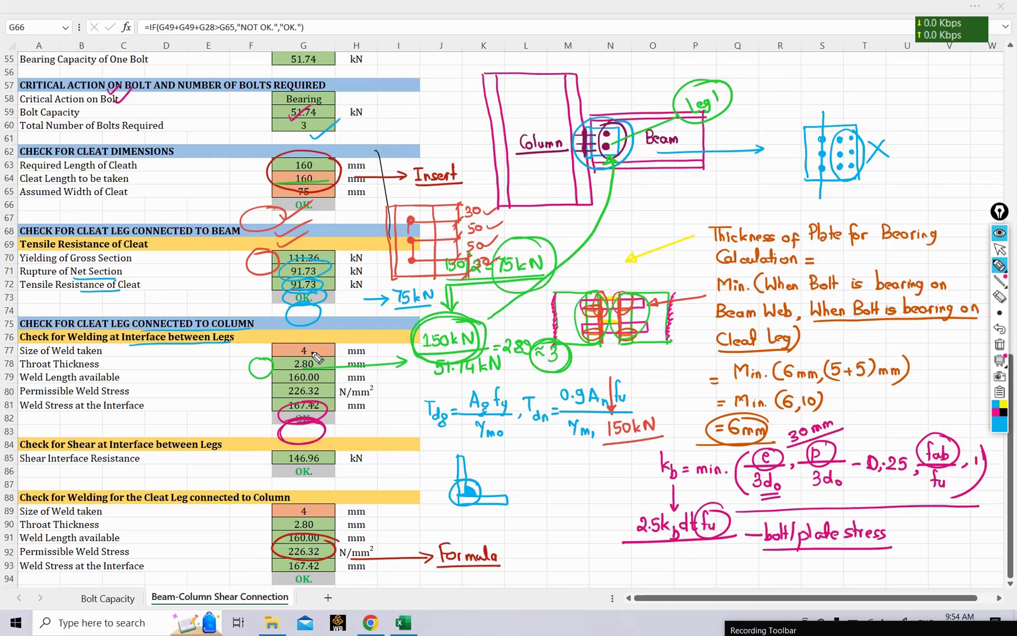
- Tick the weld size and throat thickness, mark the weld length and both weld stresses, and double-tick the OK result of the interface check
{"action": "left_click_drag", "start_coordinate": [312, 351], "coordinate": [345, 335]}
{"action": "left_click_drag", "start_coordinate": [318, 369], "coordinate": [348, 352]}
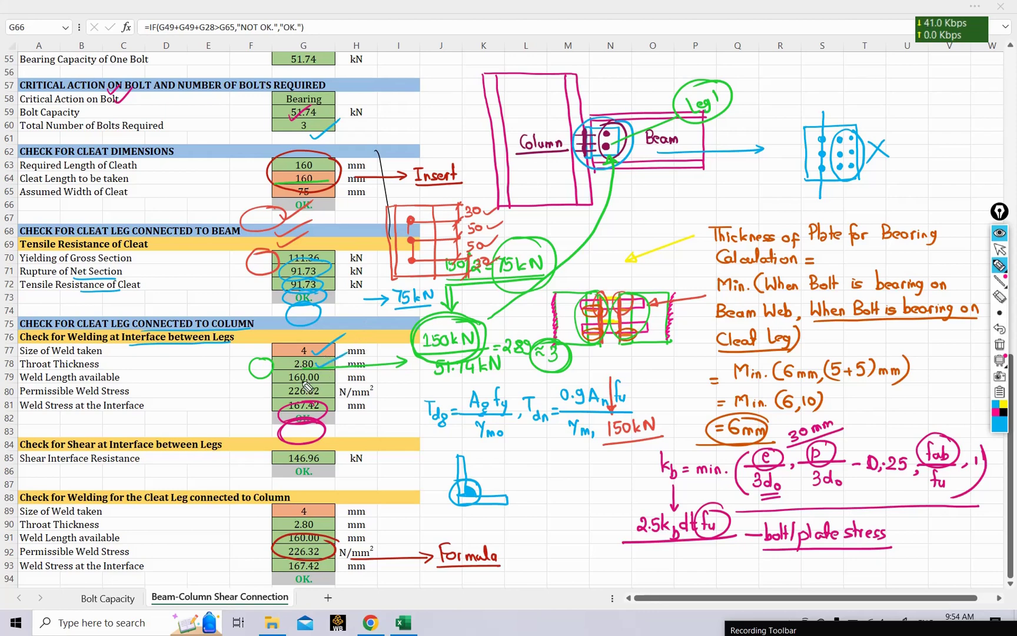
{"action": "mouse_move", "coordinate": [284, 371]}
{"action": "left_mouse_down"}
{"action": "mouse_move", "coordinate": [285, 384]}
{"action": "mouse_move", "coordinate": [324, 382]}
{"action": "left_mouse_up"}
{"action": "mouse_move", "coordinate": [319, 394]}
{"action": "left_mouse_down"}
{"action": "mouse_move", "coordinate": [325, 389]}
{"action": "mouse_move", "coordinate": [313, 406]}
{"action": "left_mouse_up"}
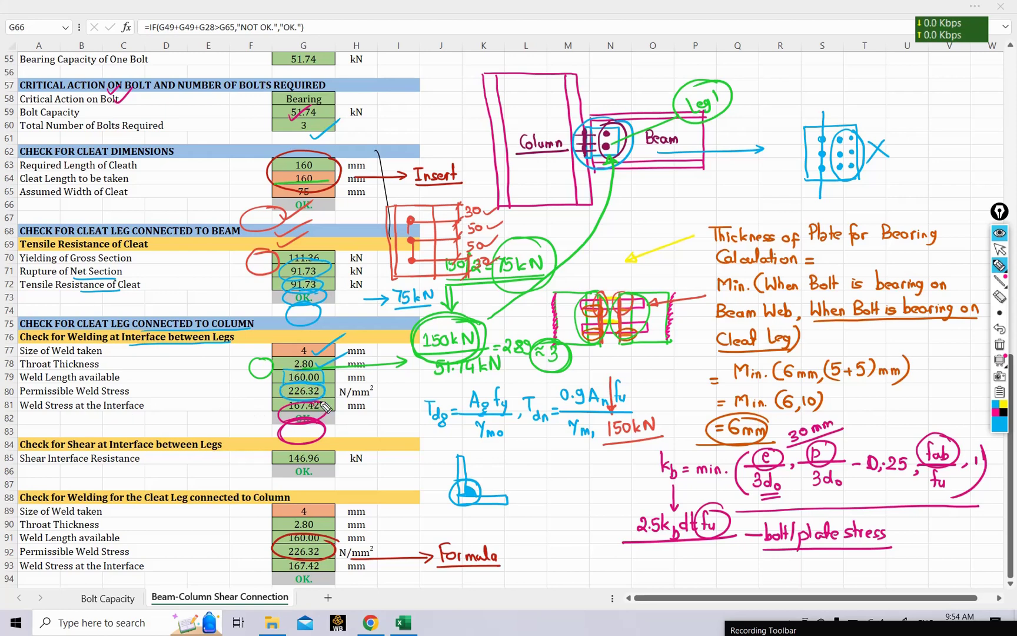
{"action": "mouse_move", "coordinate": [325, 406]}
{"action": "left_mouse_down"}
{"action": "mouse_move", "coordinate": [288, 413]}
{"action": "mouse_move", "coordinate": [333, 402]}
{"action": "mouse_move", "coordinate": [297, 412]}
{"action": "mouse_move", "coordinate": [312, 408]}
{"action": "left_mouse_up"}
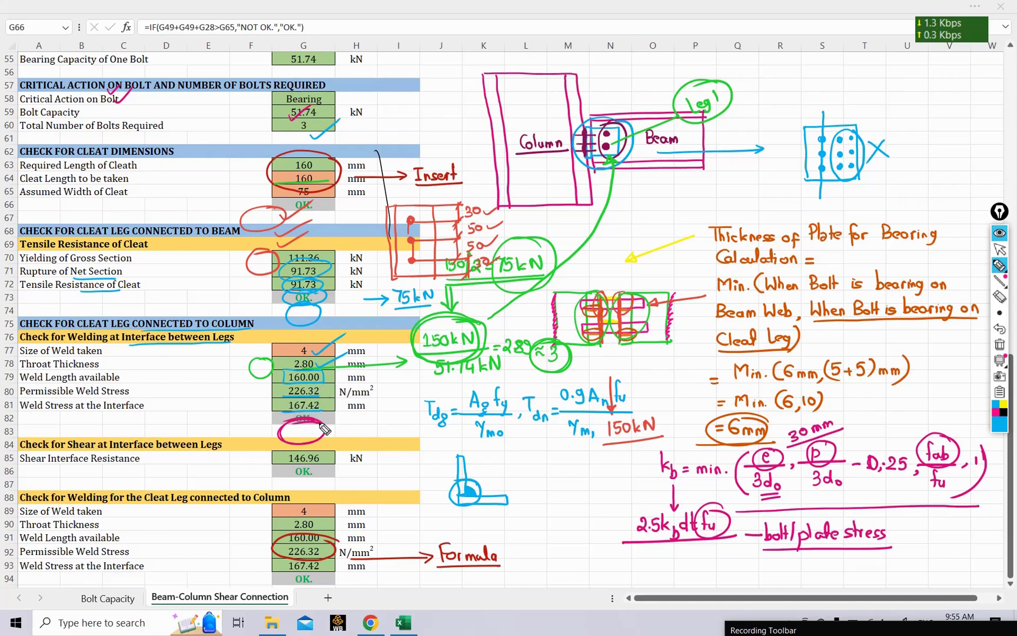
{"action": "left_click_drag", "start_coordinate": [335, 419], "coordinate": [376, 403]}
- Underline "between Legs" in the interface shear check heading and write the shear formula Av·fy / (√3·γm0) beside the angle sketch, with a leader line
{"action": "left_click_drag", "start_coordinate": [157, 455], "coordinate": [219, 453]}
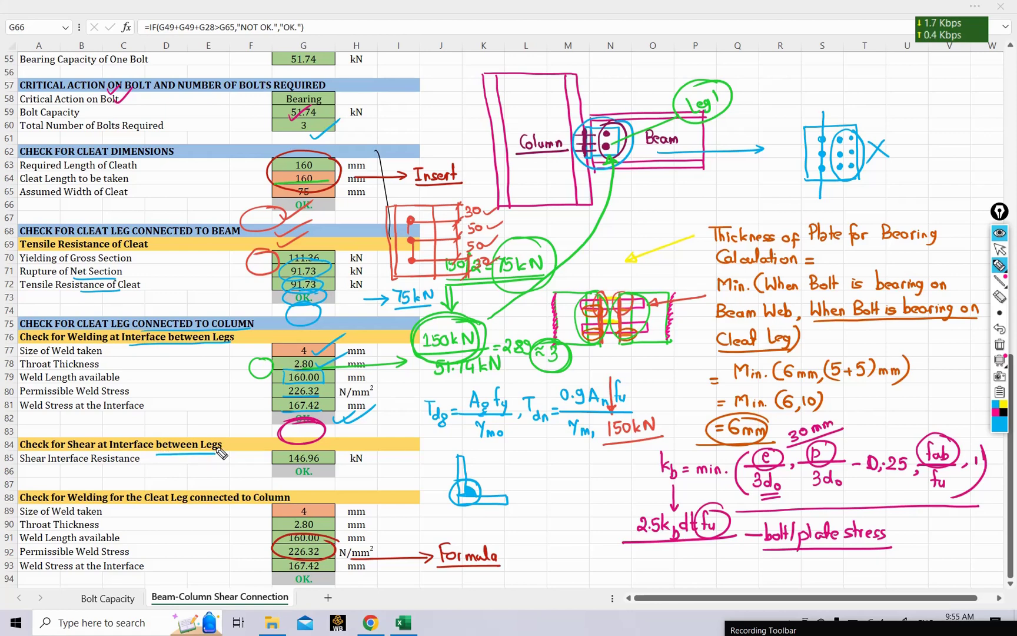
{"action": "mouse_move", "coordinate": [389, 456]}
{"action": "left_mouse_down"}
{"action": "mouse_move", "coordinate": [500, 456]}
{"action": "mouse_move", "coordinate": [525, 471]}
{"action": "mouse_move", "coordinate": [563, 471]}
{"action": "left_mouse_up"}
{"action": "mouse_move", "coordinate": [509, 493]}
{"action": "left_mouse_down"}
{"action": "mouse_move", "coordinate": [518, 481]}
{"action": "mouse_move", "coordinate": [527, 499]}
{"action": "mouse_move", "coordinate": [559, 493]}
{"action": "left_mouse_up"}
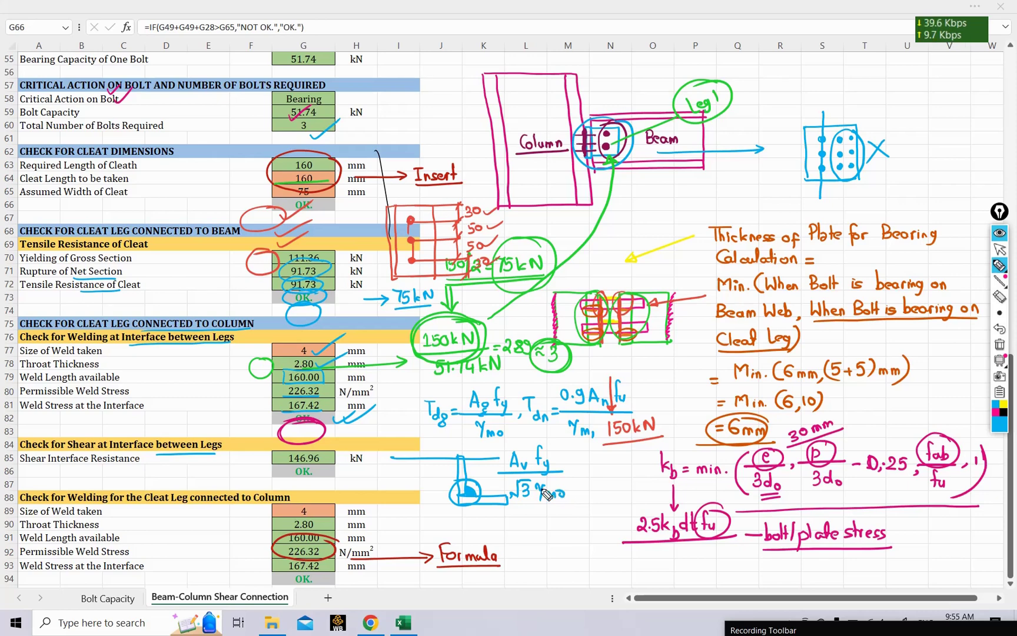
- Draw a curved arrow from below the shear formula to the shear interface resistance, write a circled "75" beside it, and tick the OK result
{"action": "mouse_move", "coordinate": [518, 526]}
{"action": "left_mouse_down"}
{"action": "mouse_move", "coordinate": [559, 525]}
{"action": "mouse_move", "coordinate": [519, 528]}
{"action": "left_mouse_up"}
{"action": "left_click_drag", "start_coordinate": [359, 459], "coordinate": [352, 471]}
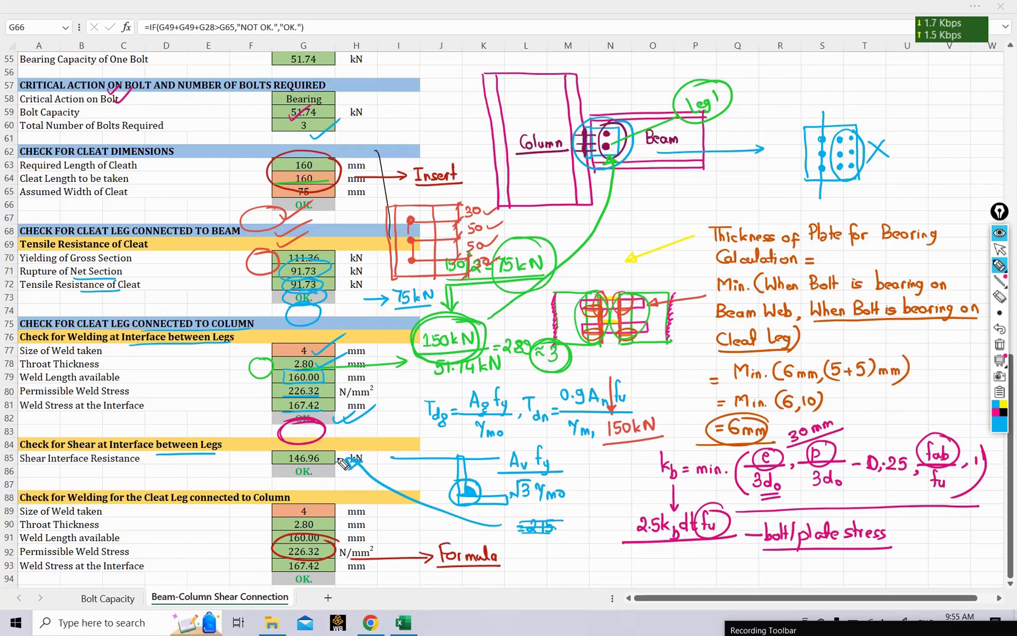
{"action": "left_click_drag", "start_coordinate": [377, 462], "coordinate": [389, 465]}
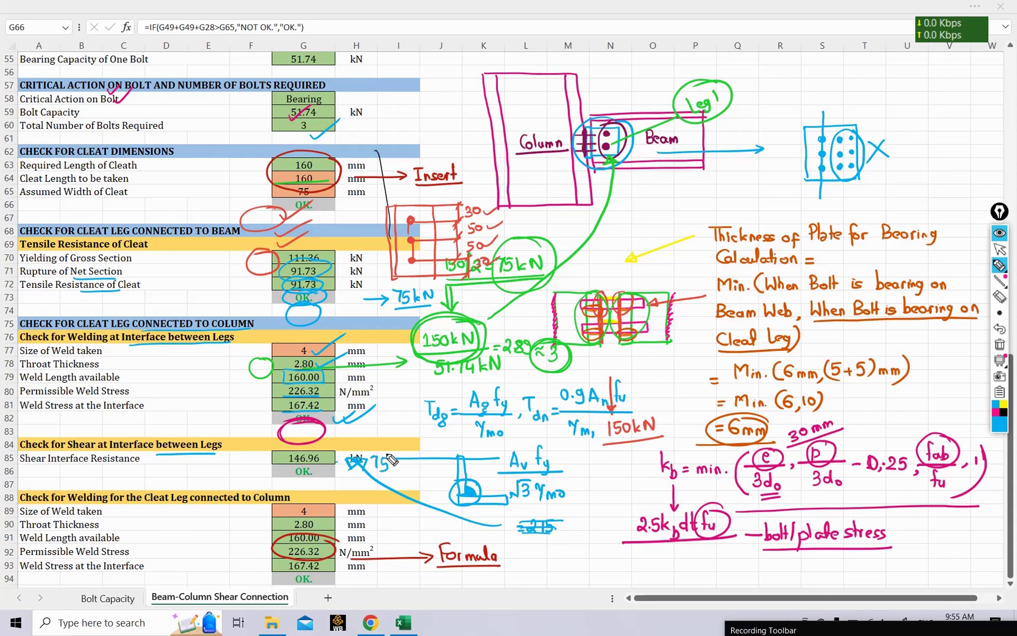
{"action": "left_click_drag", "start_coordinate": [294, 479], "coordinate": [332, 468]}
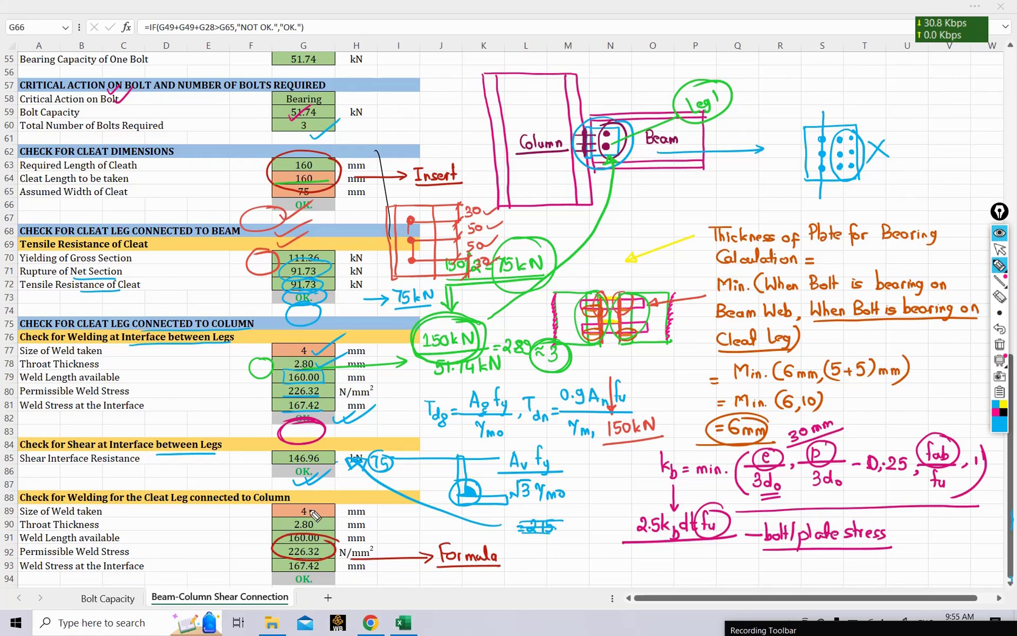
- Tick the weld size in the check for the cleat leg connected to the column and change it to 4.5 mm
{"action": "left_click_drag", "start_coordinate": [310, 510], "coordinate": [335, 501]}
{"action": "left_click", "coordinate": [1000, 249]}
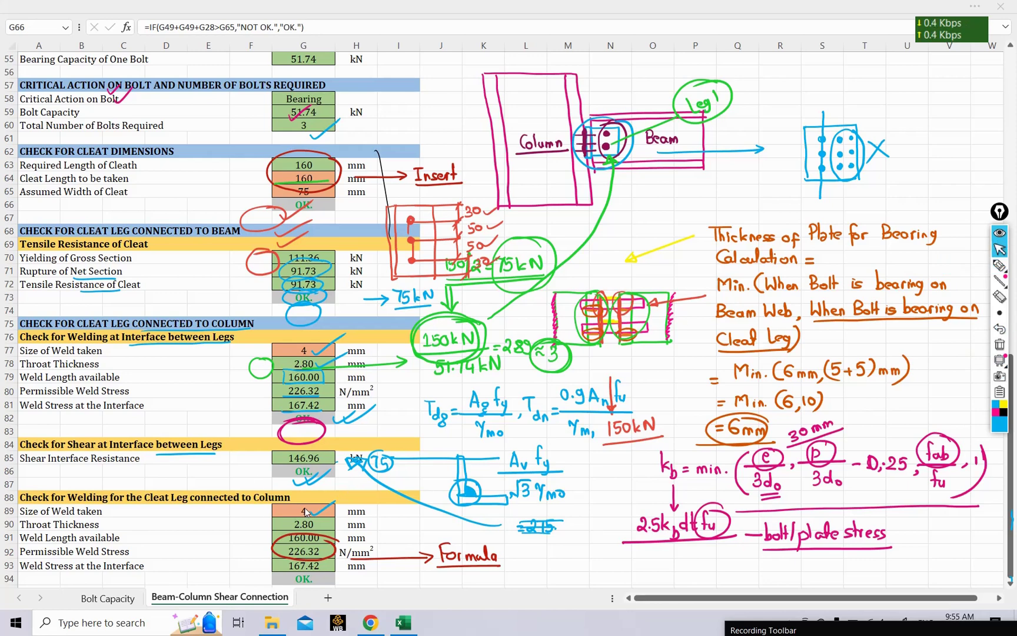
{"action": "key", "text": "F2"}
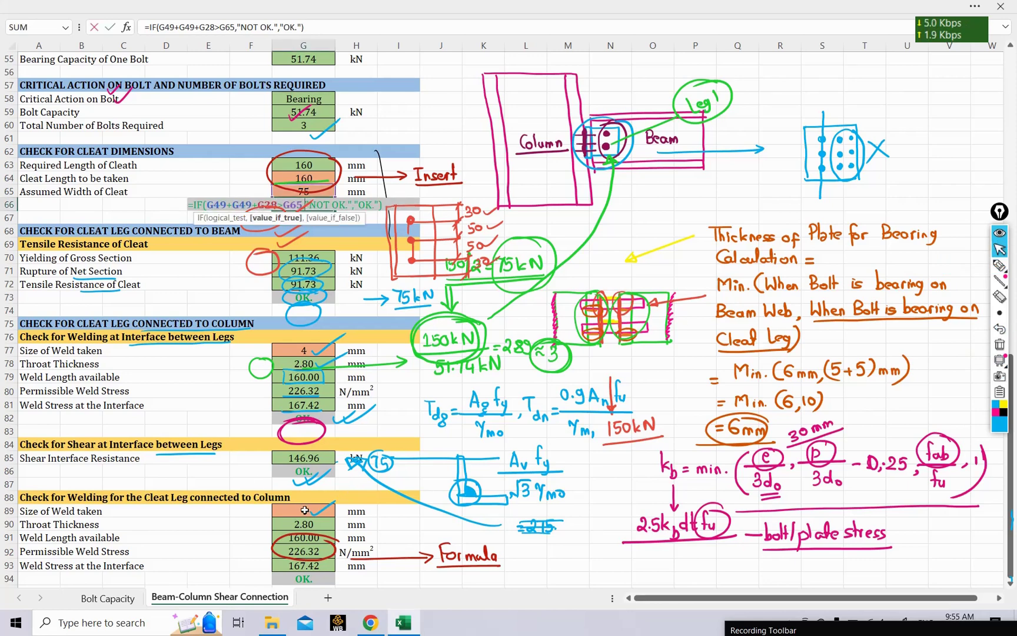
{"action": "key", "text": "Escape"}
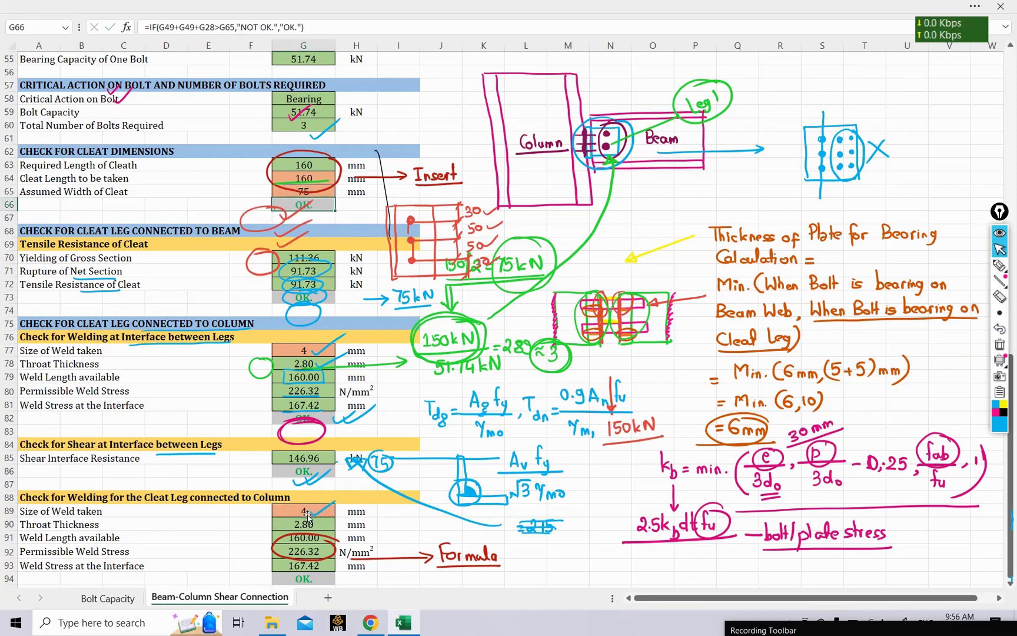
{"action": "left_click", "coordinate": [301, 510]}
{"action": "key", "text": "F2"}
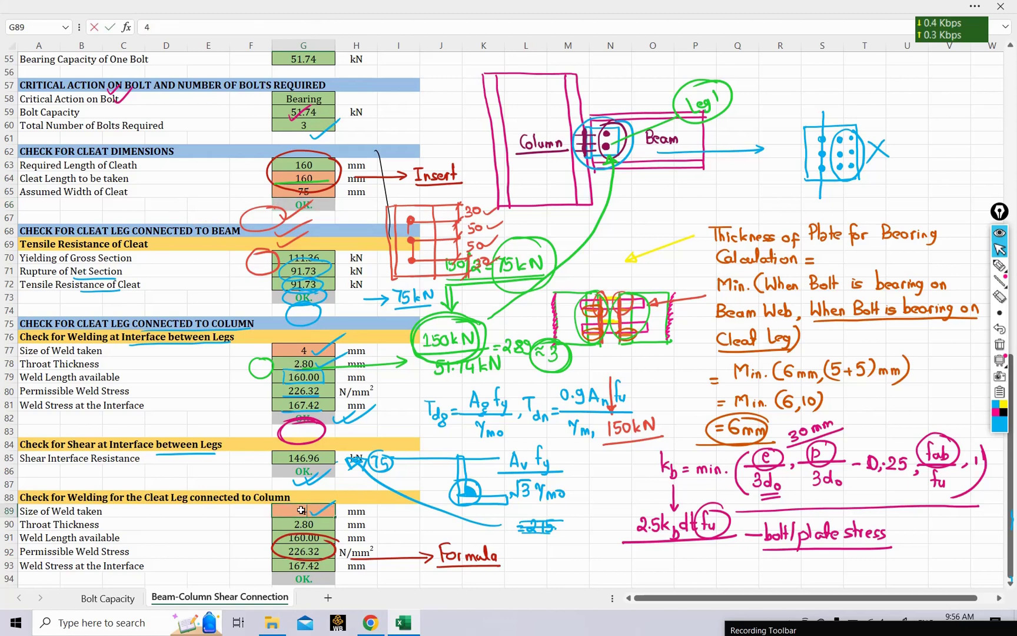
{"action": "type", "text": ".5"}
{"action": "key", "text": "Return"}
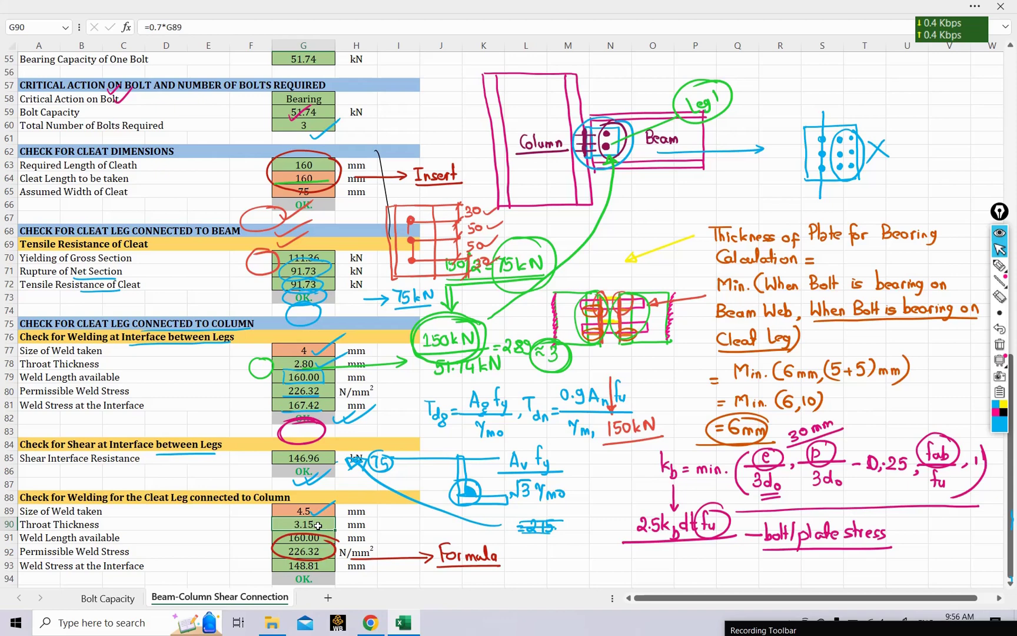
- Tick the available weld length and circle the permissible weld stress in blue in the column-leg welding check
{"action": "left_click", "coordinate": [998, 266]}
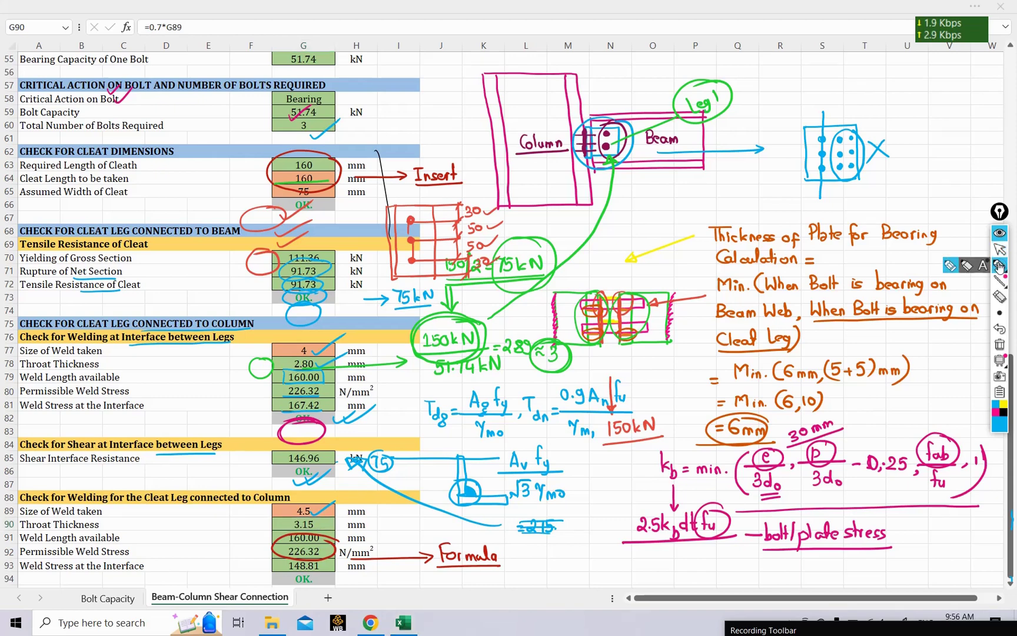
{"action": "left_click_drag", "start_coordinate": [369, 540], "coordinate": [406, 520]}
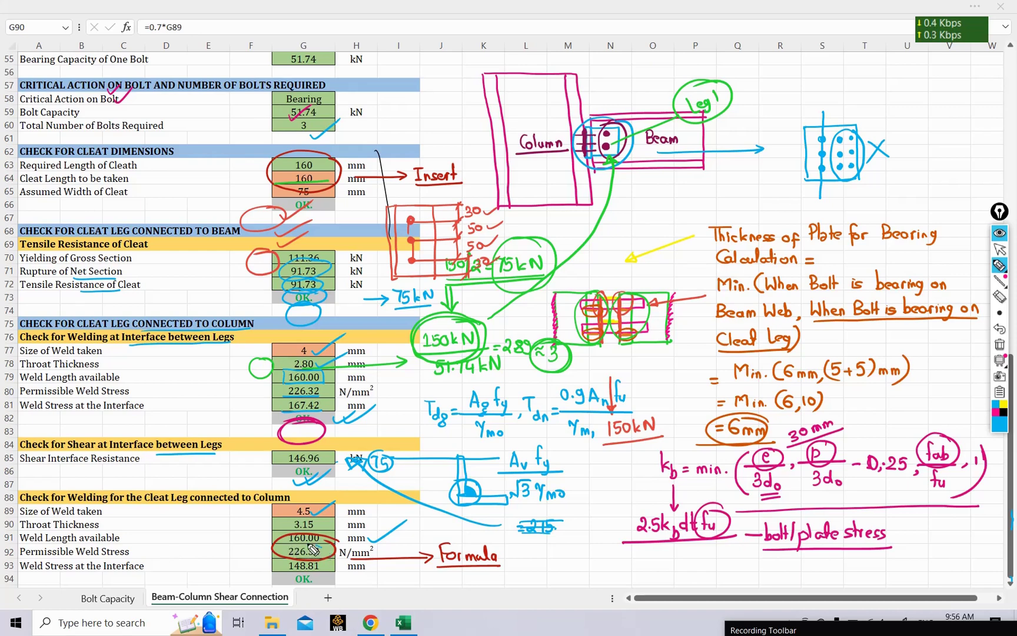
{"action": "mouse_move", "coordinate": [312, 549]}
{"action": "left_mouse_down"}
{"action": "mouse_move", "coordinate": [284, 555]}
{"action": "mouse_move", "coordinate": [327, 548]}
{"action": "left_mouse_up"}
- Draw an arrow from the permissible weld stress and write the underlined formula fu / (√3·γmw) at its end
{"action": "mouse_move", "coordinate": [388, 554]}
{"action": "left_mouse_down"}
{"action": "mouse_move", "coordinate": [540, 549]}
{"action": "mouse_move", "coordinate": [531, 556]}
{"action": "left_mouse_up"}
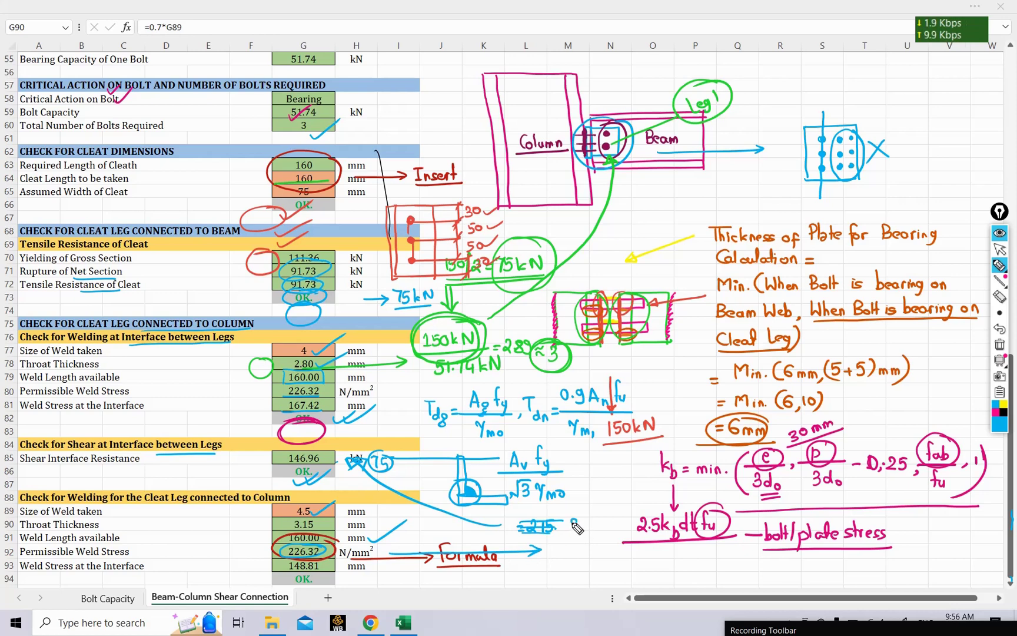
{"action": "mouse_move", "coordinate": [572, 521]}
{"action": "left_mouse_down"}
{"action": "mouse_move", "coordinate": [574, 543]}
{"action": "mouse_move", "coordinate": [593, 537]}
{"action": "left_mouse_up"}
{"action": "left_click_drag", "start_coordinate": [552, 547], "coordinate": [615, 545]}
{"action": "left_click_drag", "start_coordinate": [554, 568], "coordinate": [623, 571]}
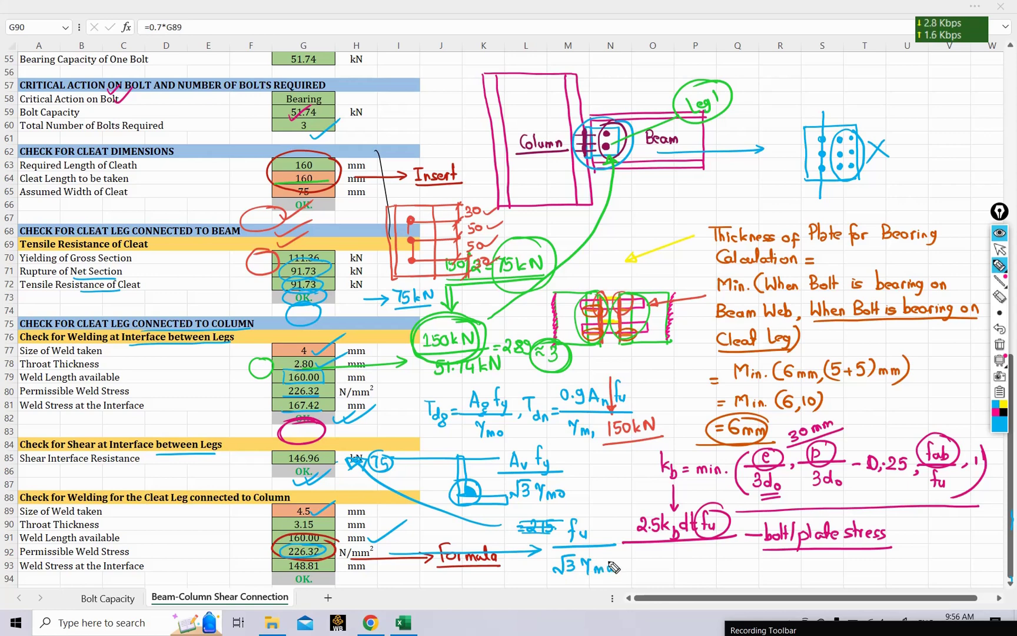
{"action": "left_click_drag", "start_coordinate": [533, 583], "coordinate": [629, 578]}
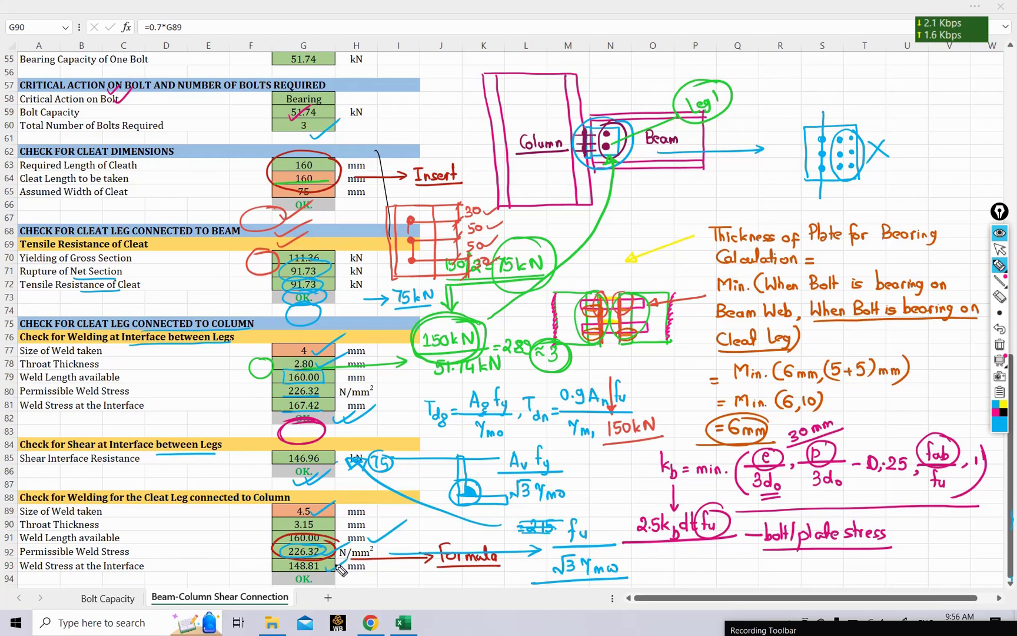
- Tick the weld stress at the interface, circle the OK result of the column-leg welding check, and stop drawing
{"action": "left_click_drag", "start_coordinate": [332, 564], "coordinate": [337, 566]}
{"action": "left_click_drag", "start_coordinate": [315, 572], "coordinate": [303, 576]}
{"action": "left_click", "coordinate": [999, 249]}
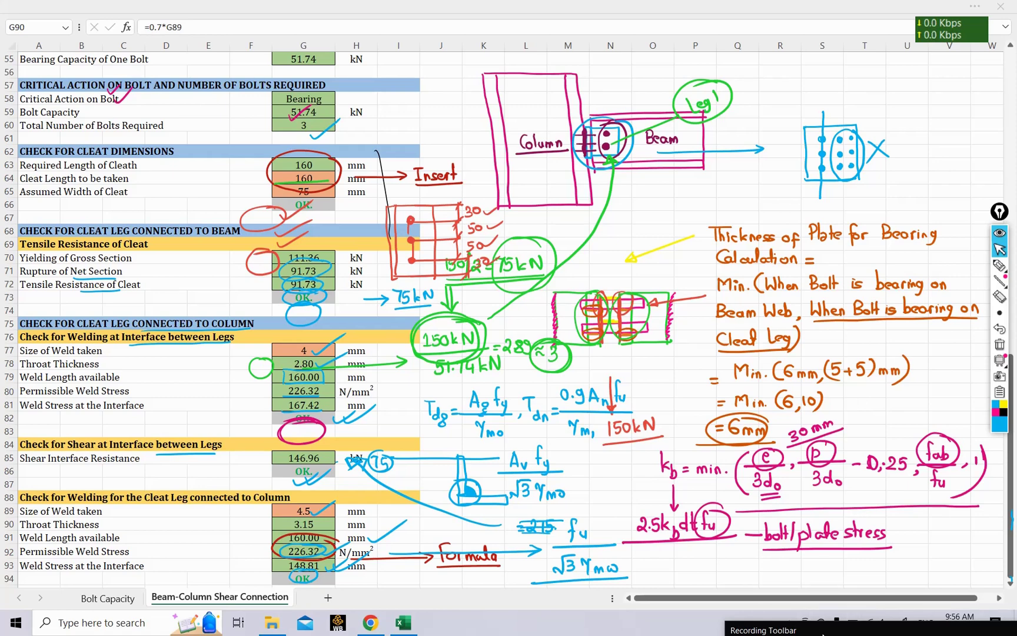
{"action": "mouse_move", "coordinate": [823, 632]}
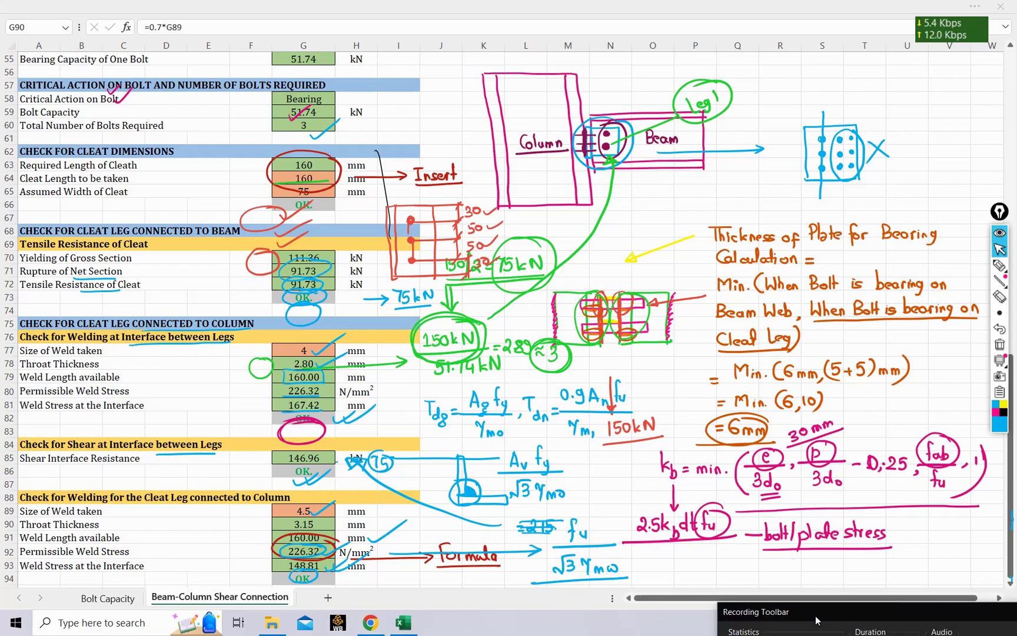